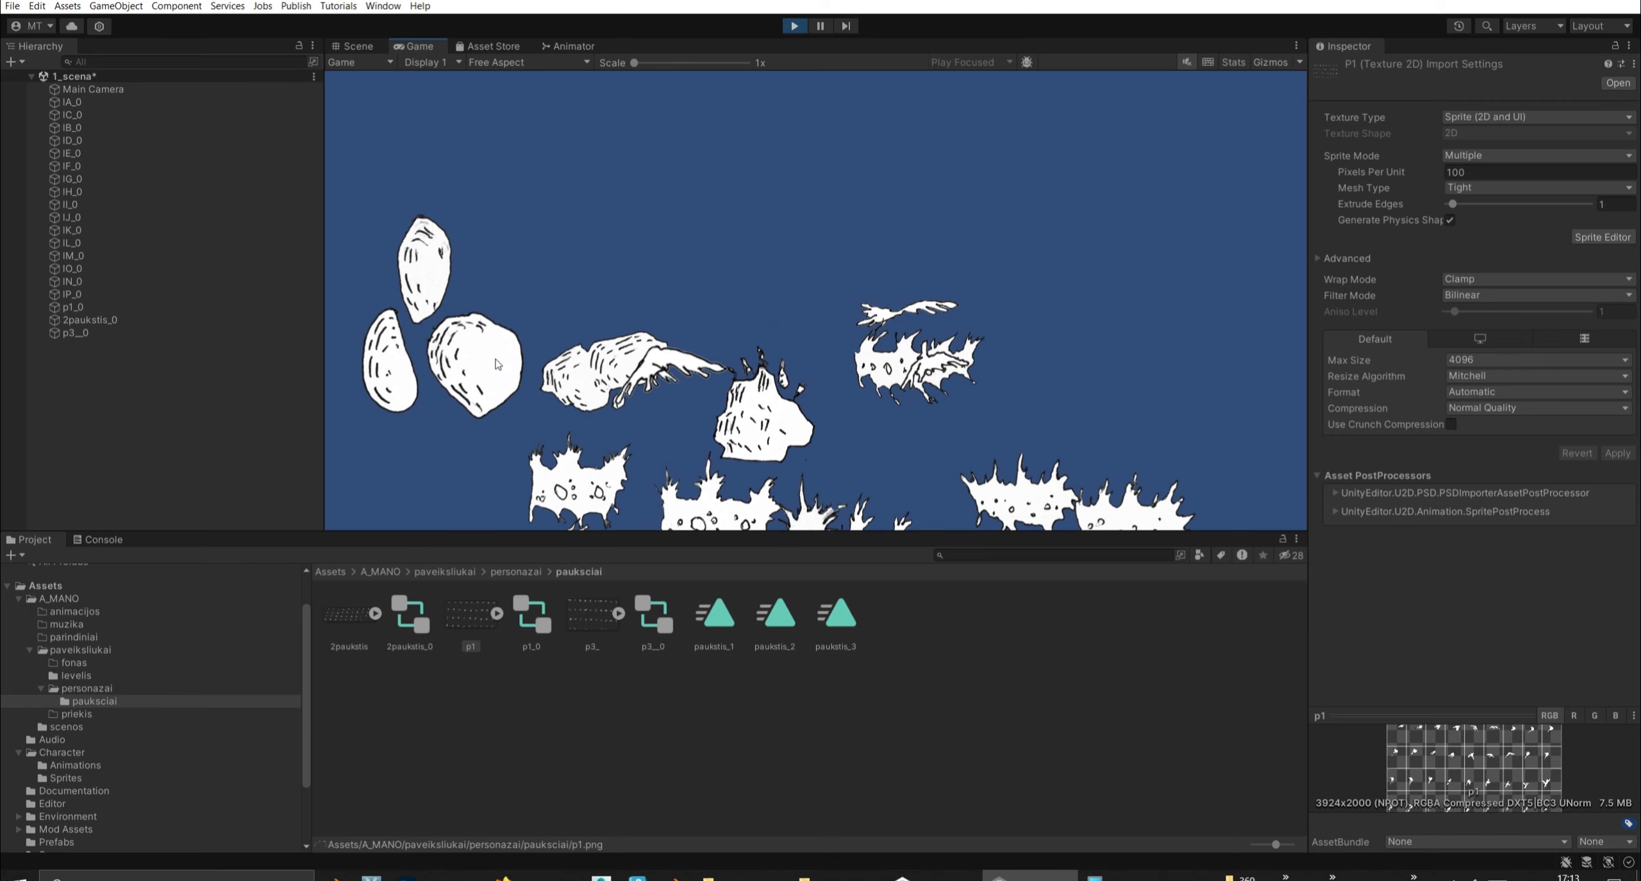
Stop play mode and open the IN_0 animator controller from the levelis folder.
{"action": "key", "text": "ctrl+p"}
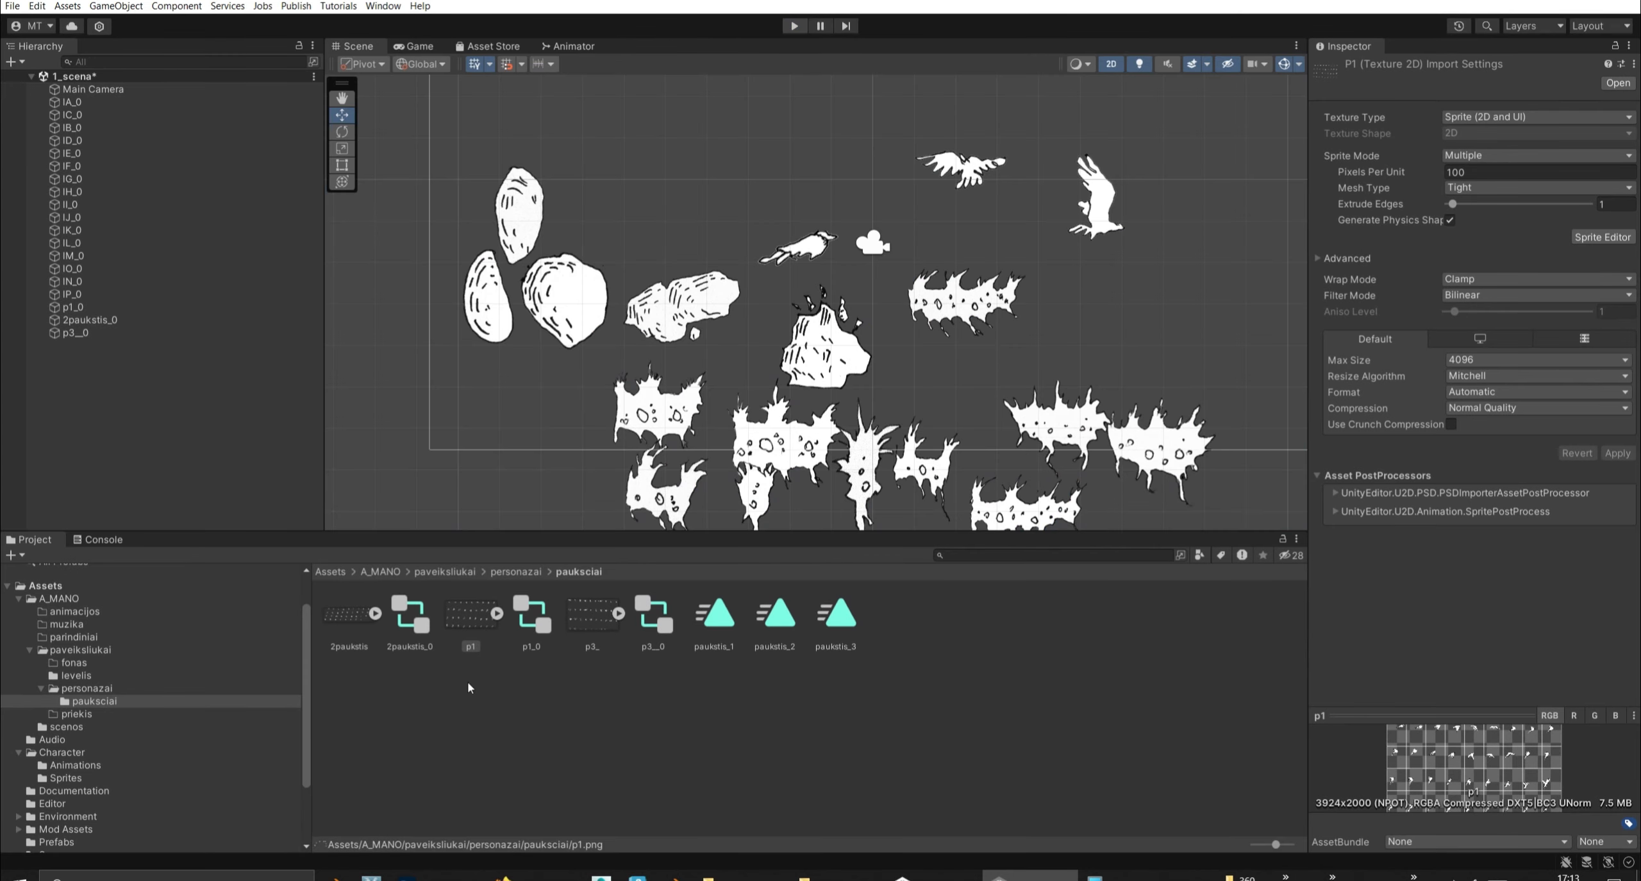
{"action": "left_click", "coordinate": [529, 212]}
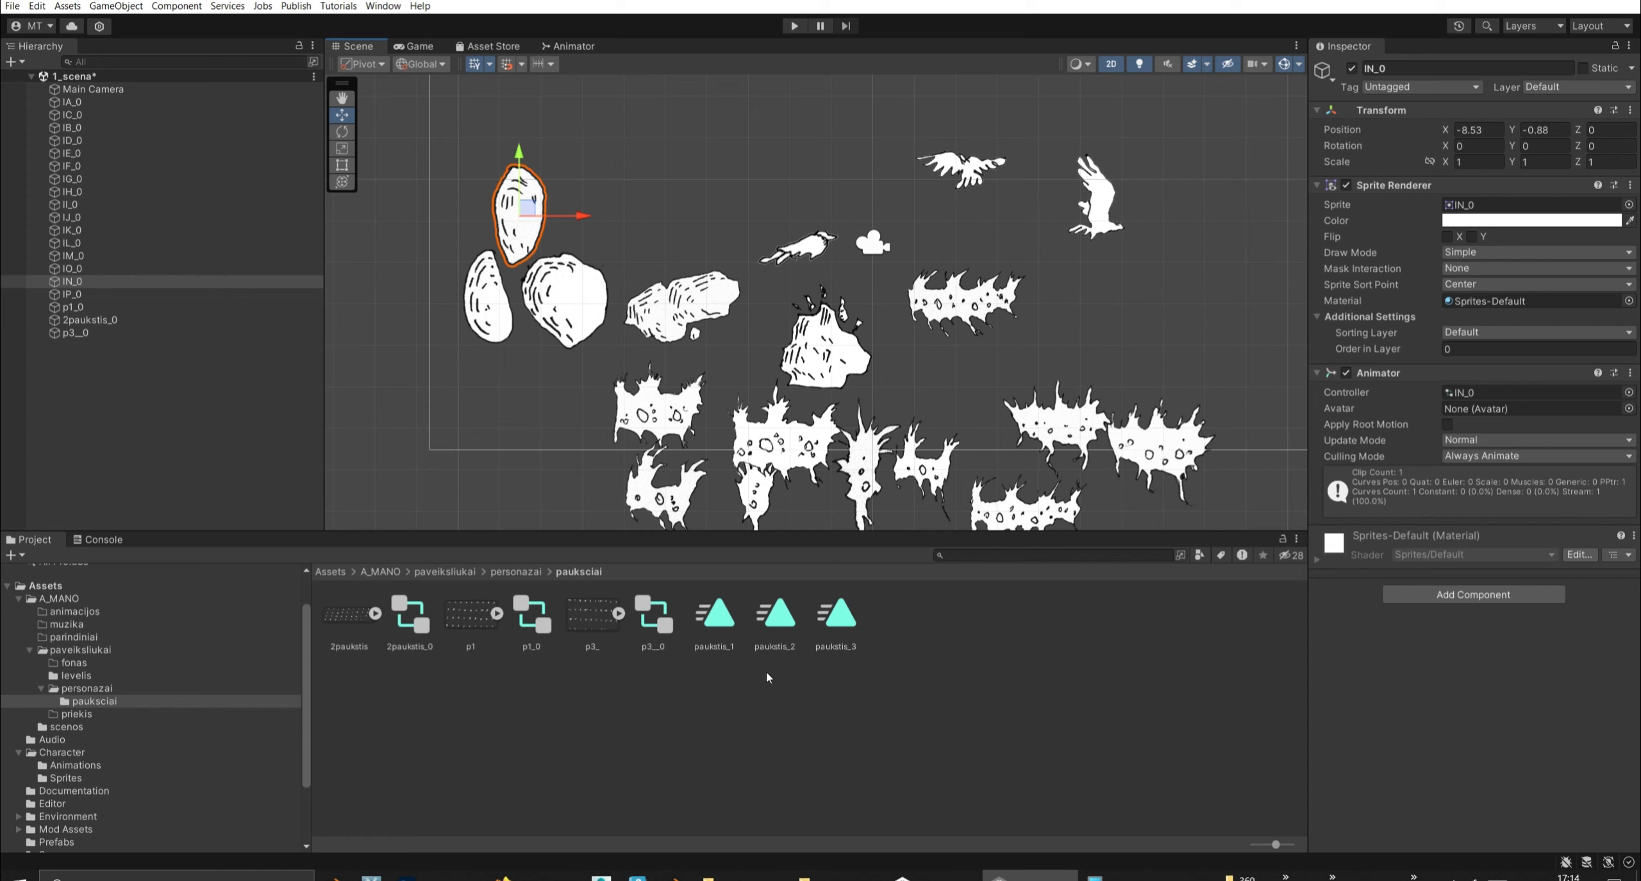
{"action": "left_click", "coordinate": [110, 689]}
{"action": "left_click", "coordinate": [96, 675]}
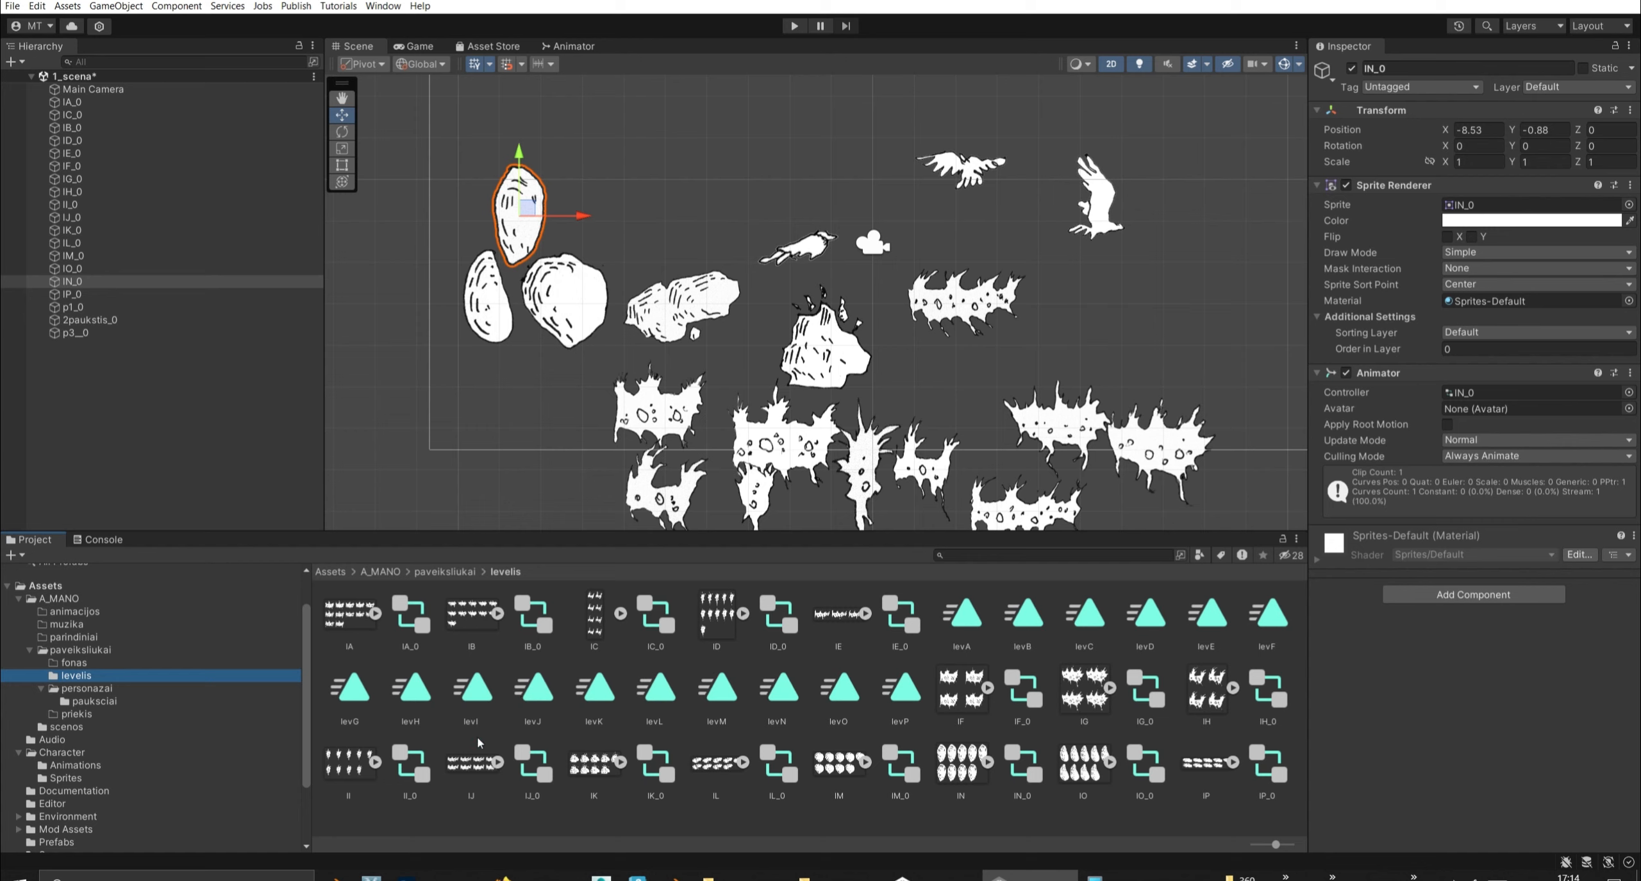
{"action": "left_click", "coordinate": [787, 700]}
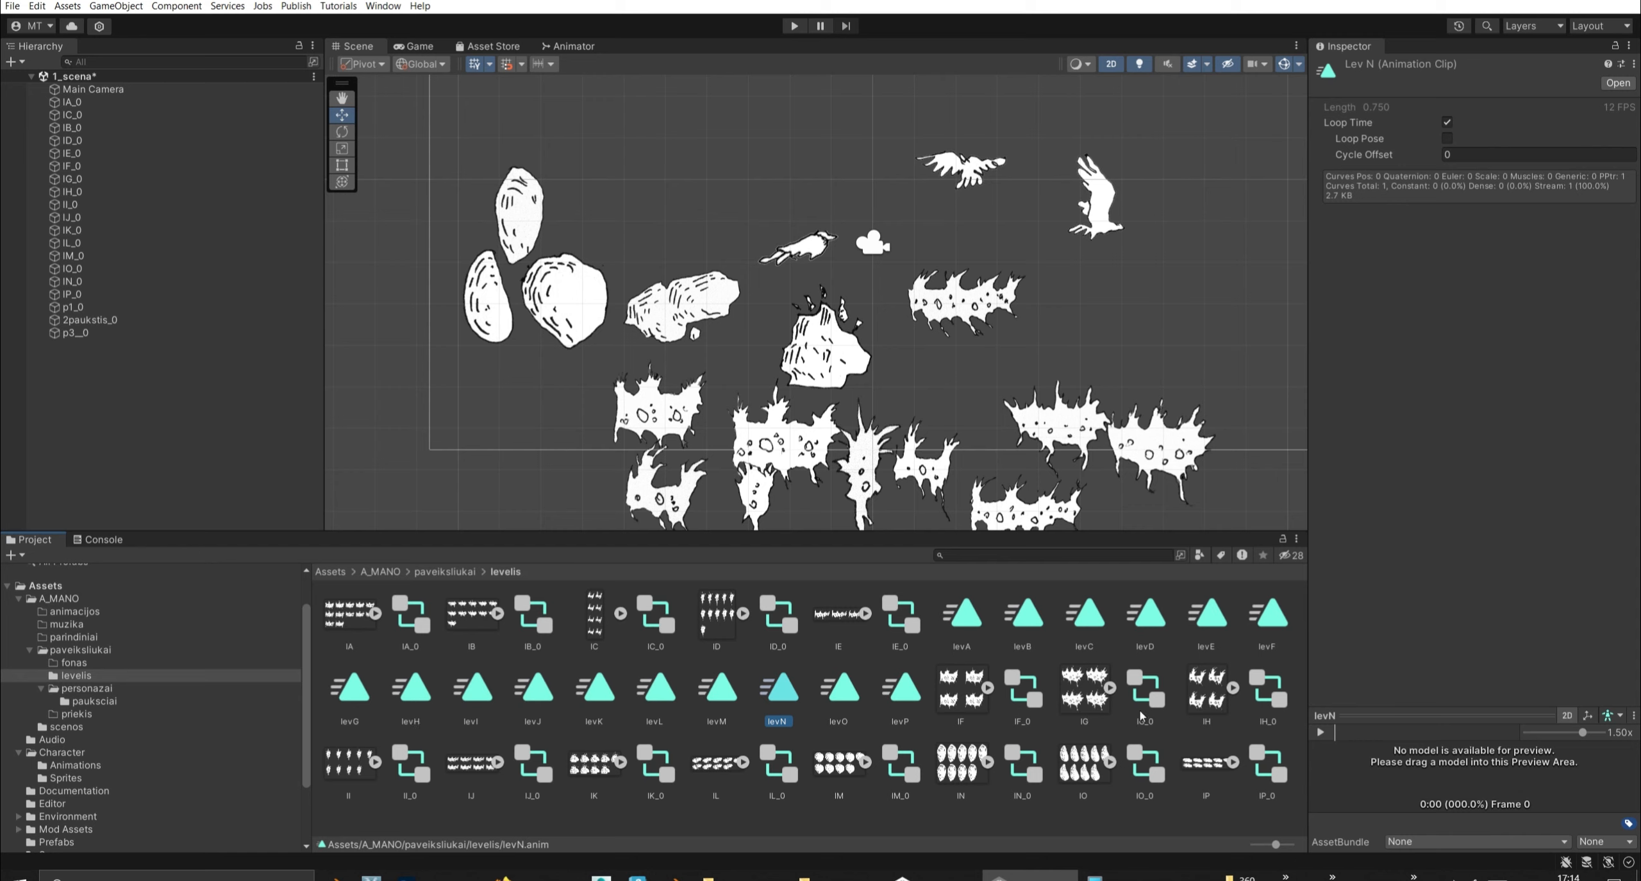
{"action": "left_click", "coordinate": [1019, 780]}
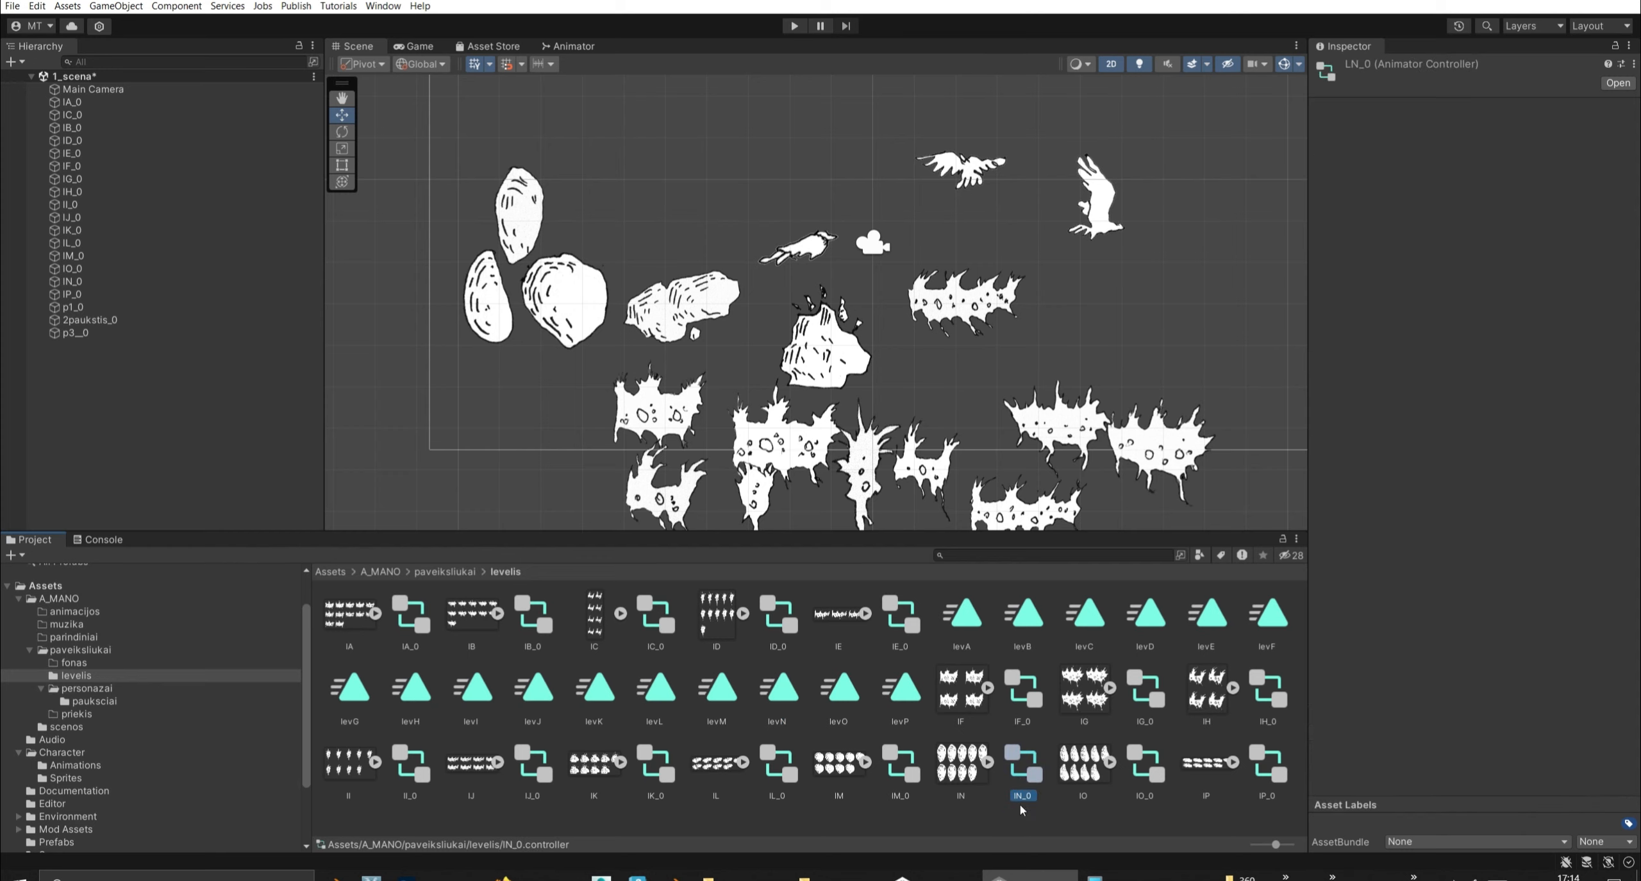
{"action": "double_click", "coordinate": [1021, 774]}
{"action": "middle_click_drag", "start_coordinate": [824, 223], "coordinate": [904, 352]}
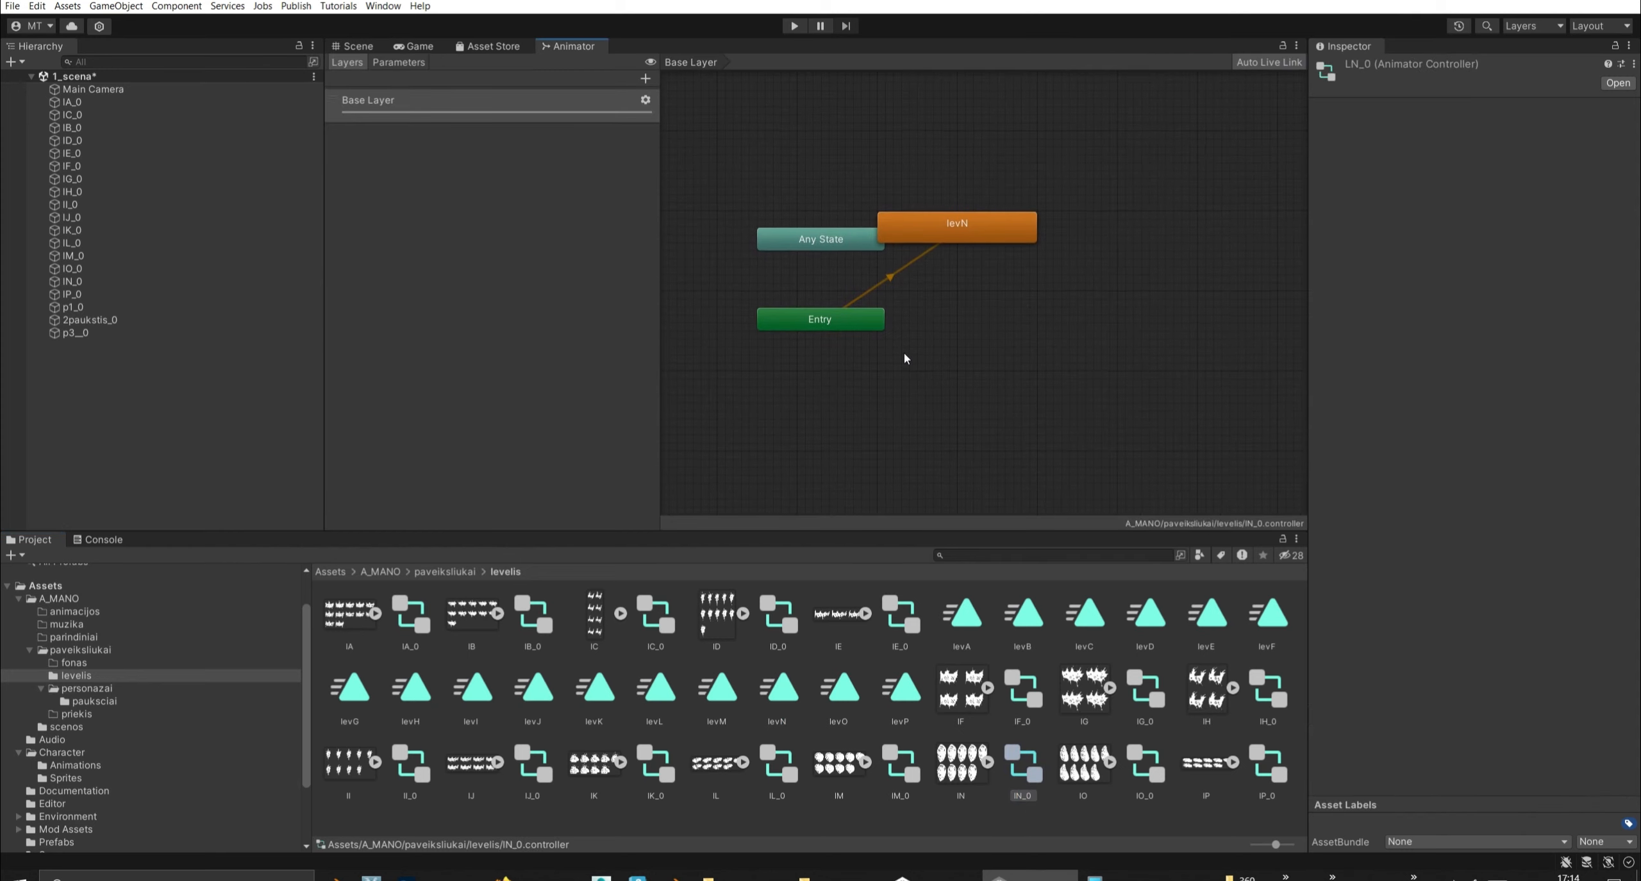
Move the levN state away from Any State and create an empty state just below it.
{"action": "left_click_drag", "start_coordinate": [938, 241], "coordinate": [1093, 251]}
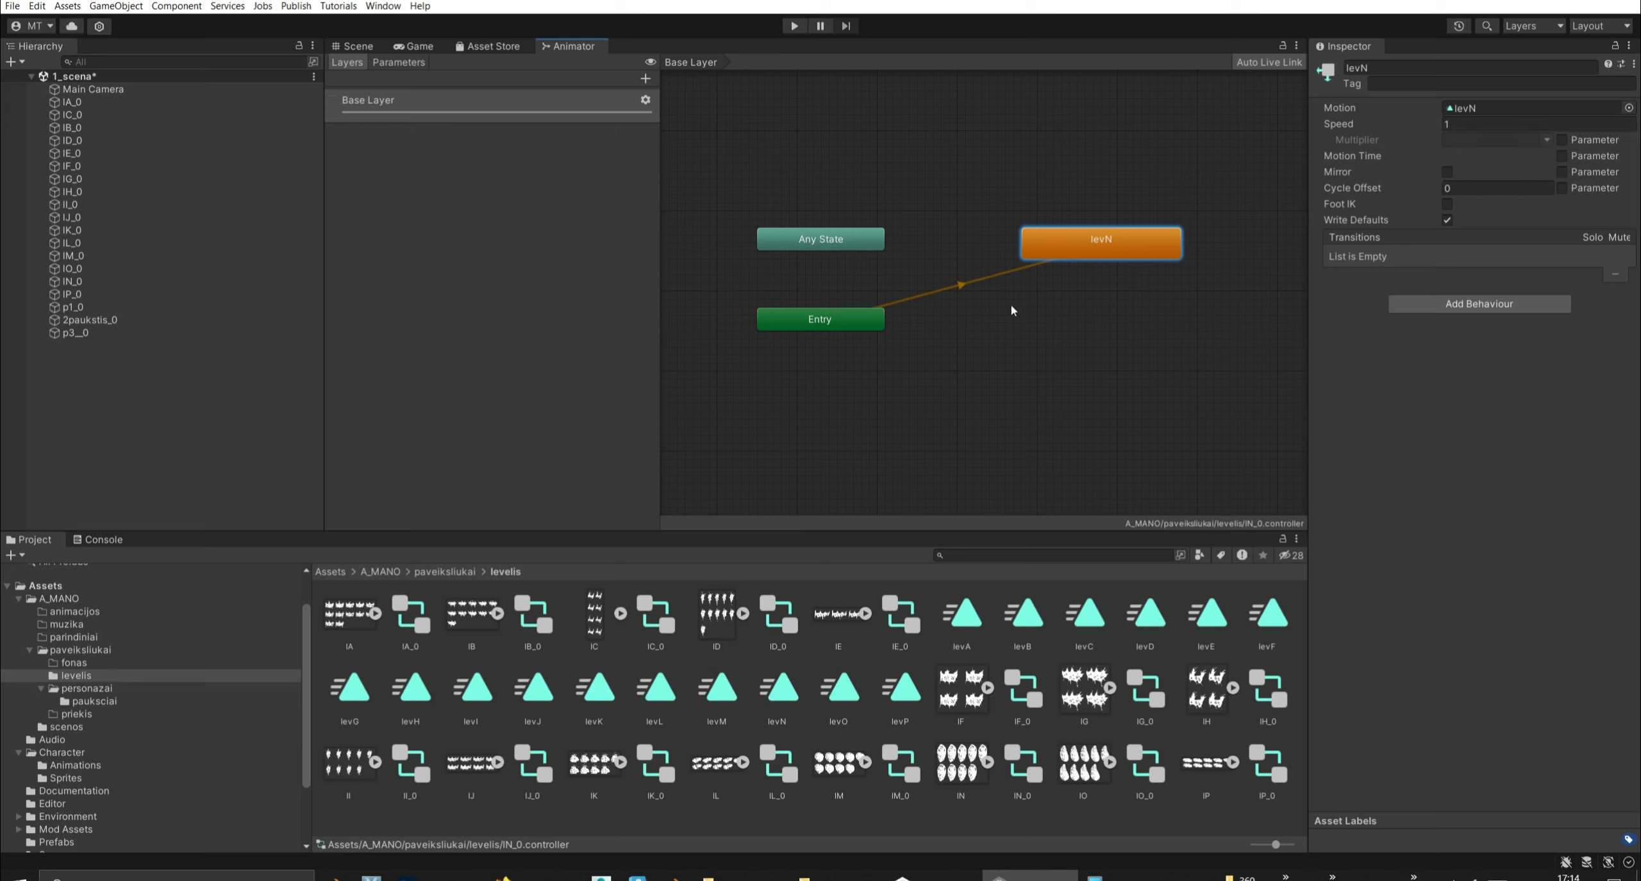
{"action": "right_click", "coordinate": [1057, 331]}
{"action": "mouse_move", "coordinate": [1115, 339]}
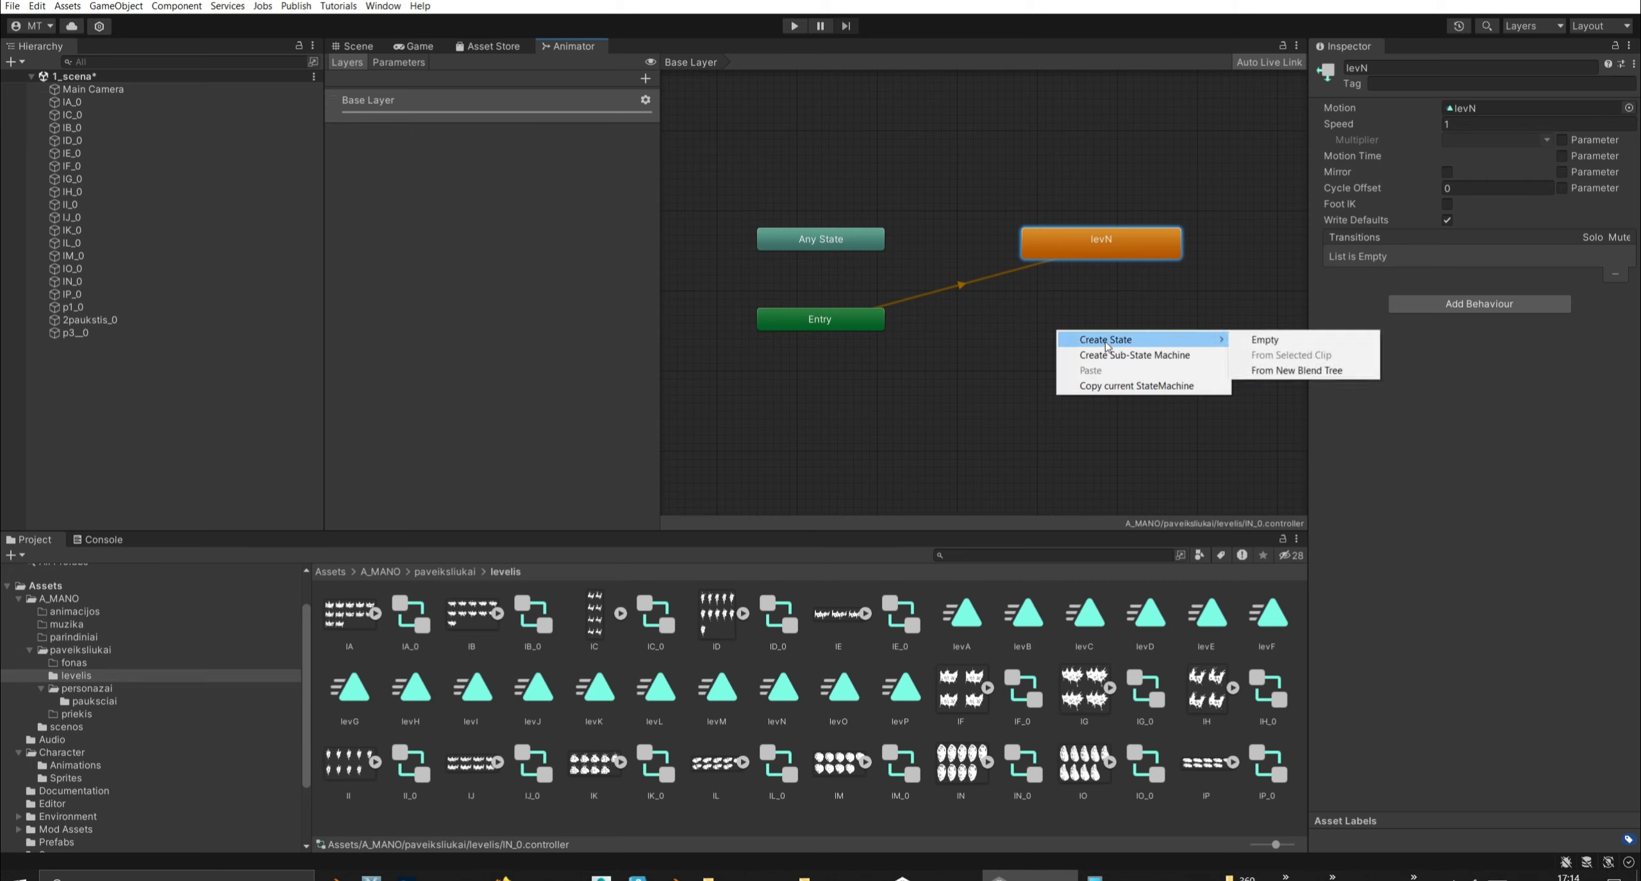
{"action": "left_click", "coordinate": [1264, 340]}
{"action": "left_click_drag", "start_coordinate": [1149, 350], "coordinate": [1132, 319]}
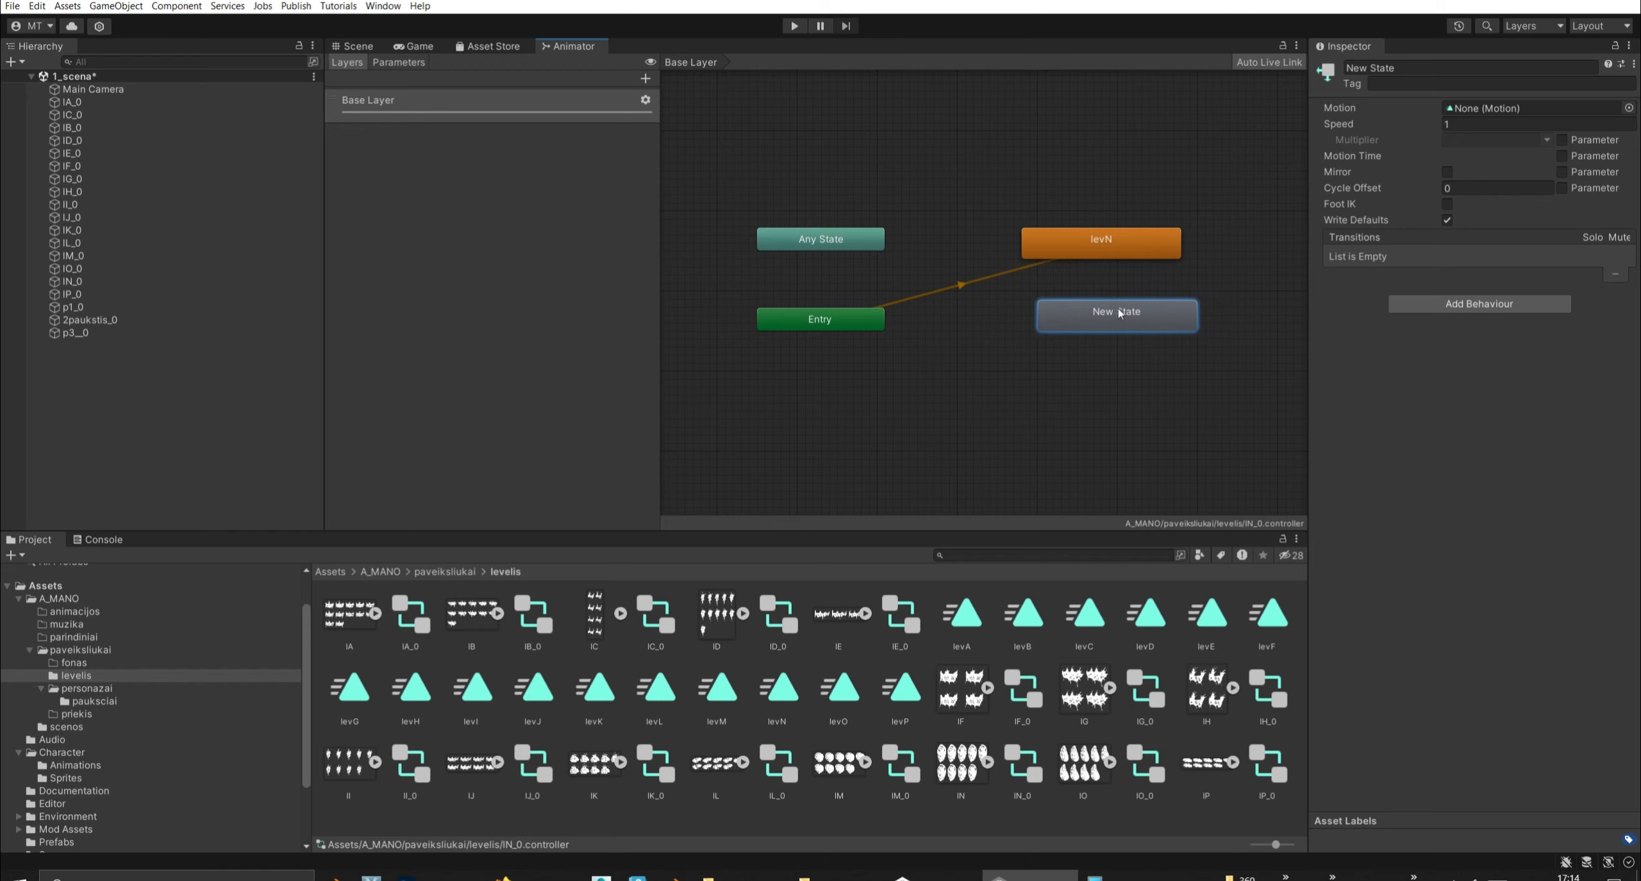
Assign the levN clip as the new state's motion and set its speed to -1.
{"action": "left_click", "coordinate": [1131, 256]}
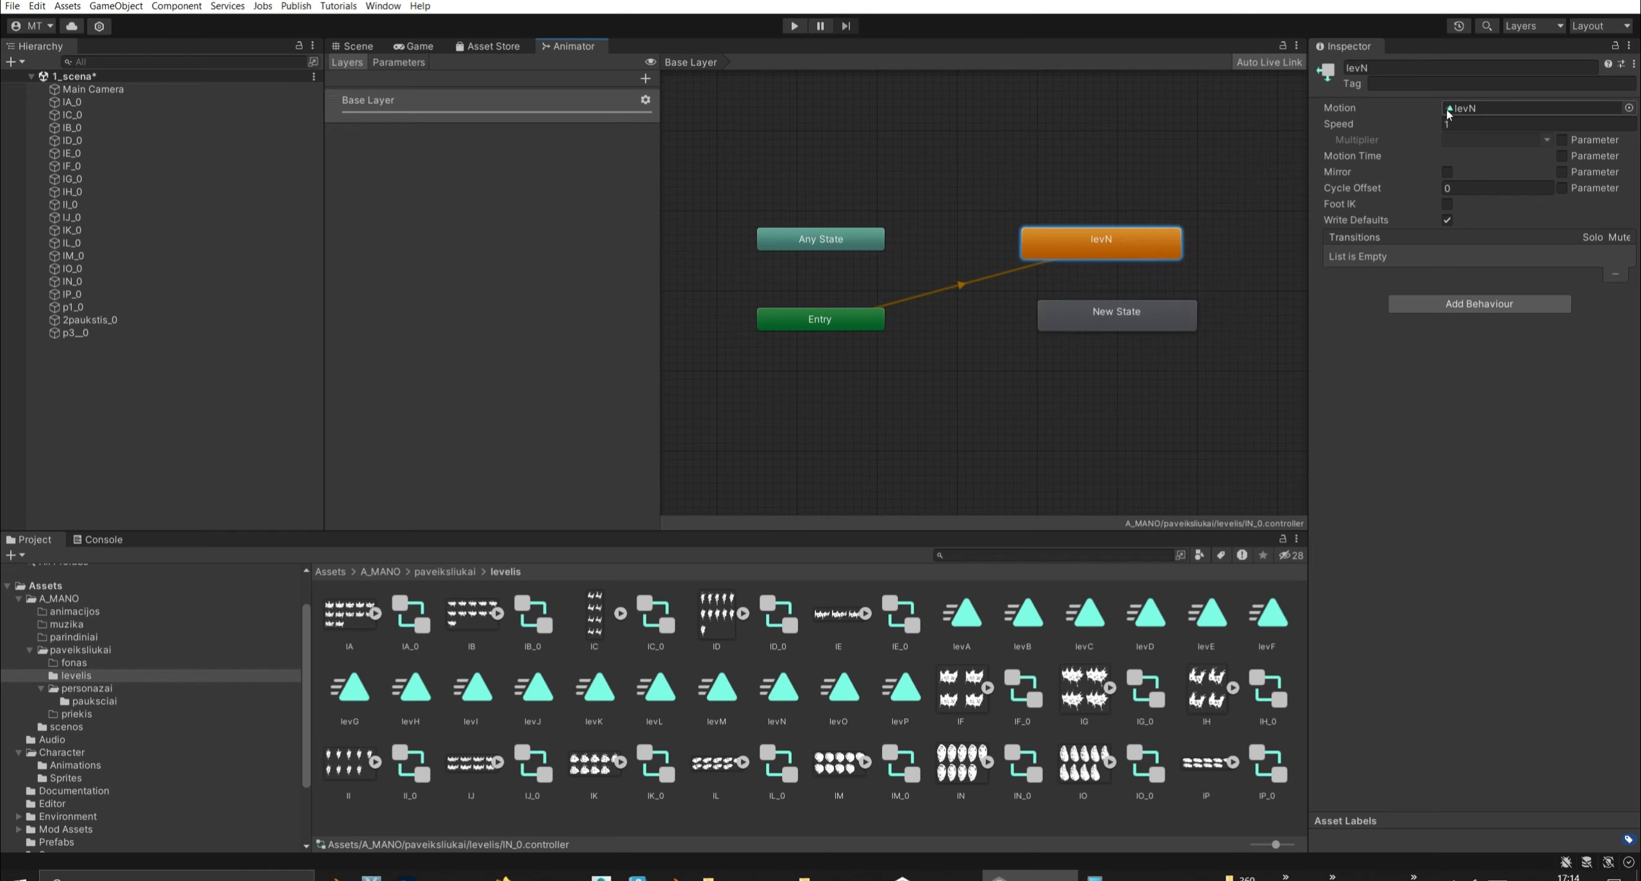
{"action": "left_click", "coordinate": [1172, 325]}
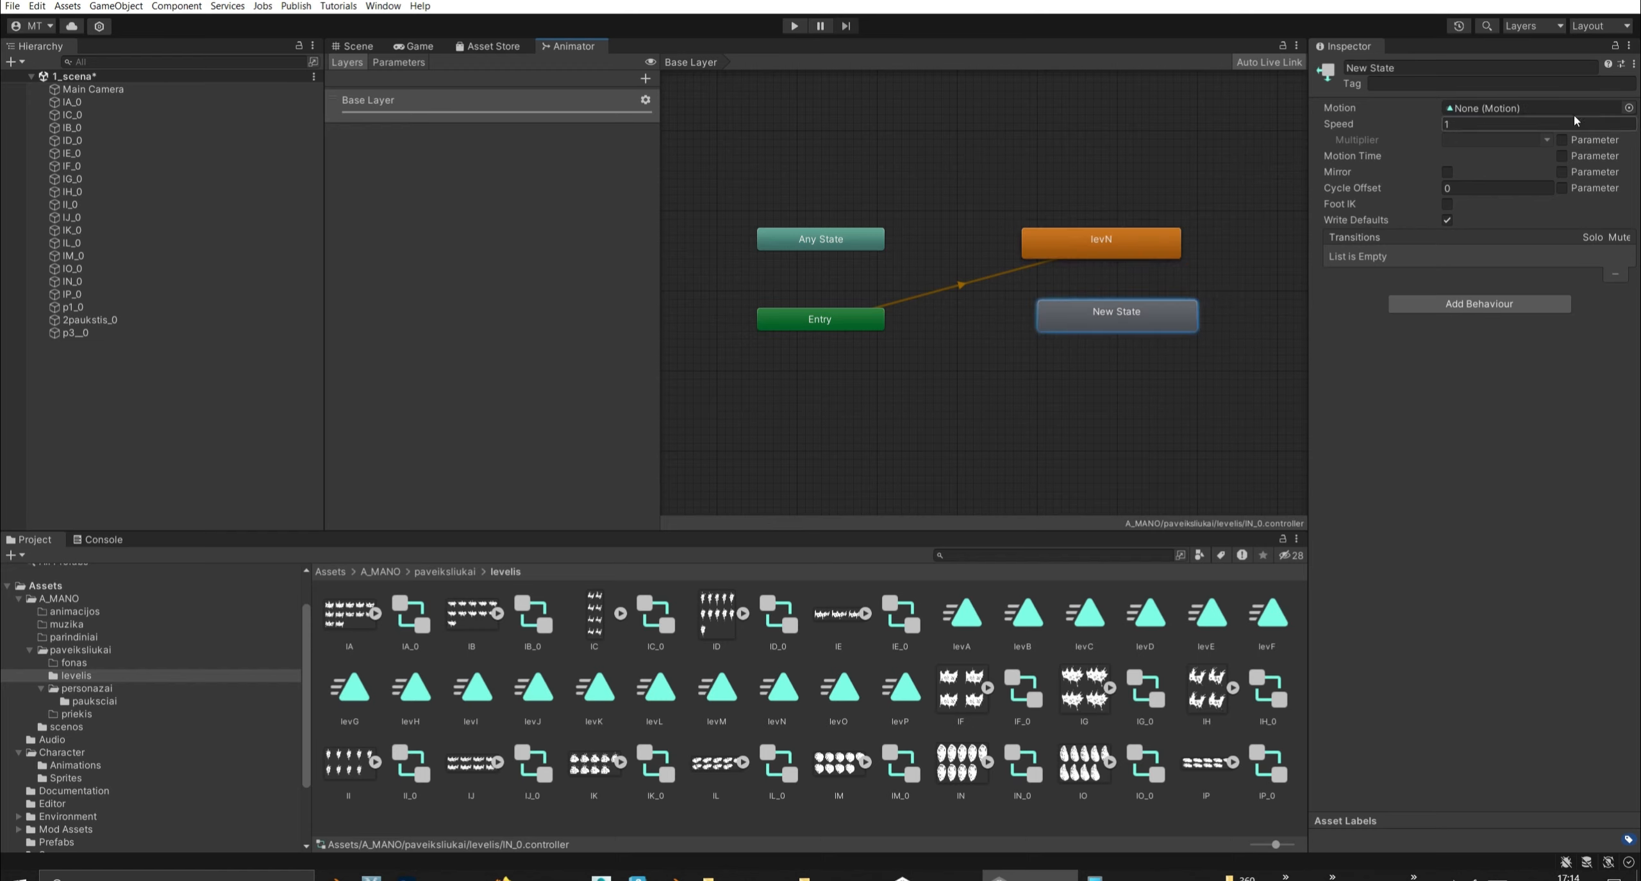
{"action": "left_click", "coordinate": [1628, 107]}
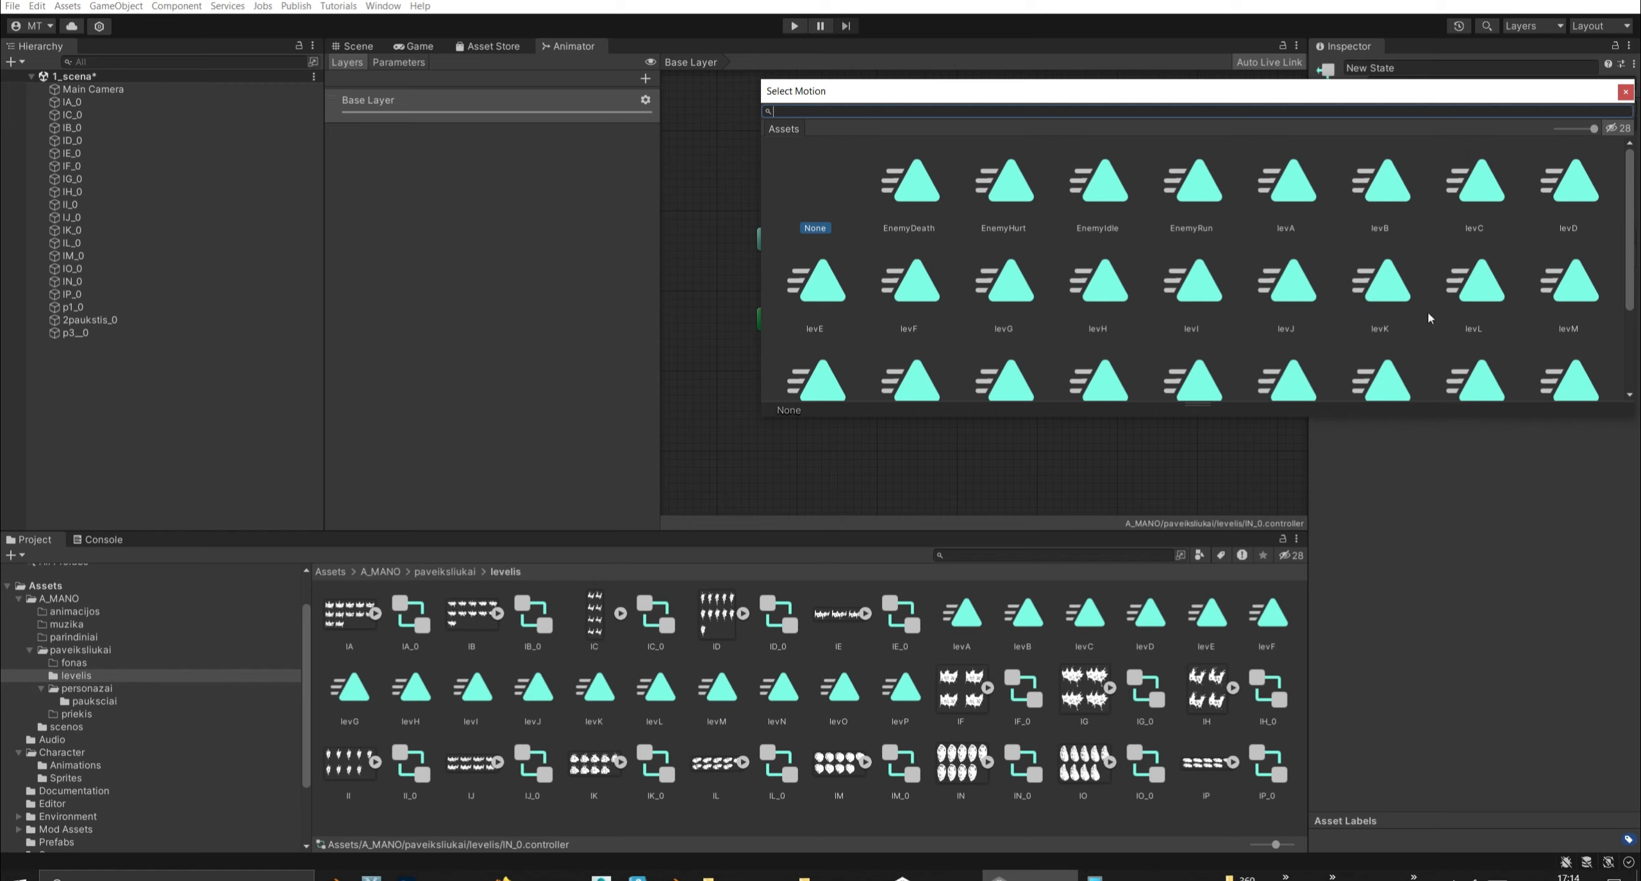
{"action": "left_click", "coordinate": [853, 378]}
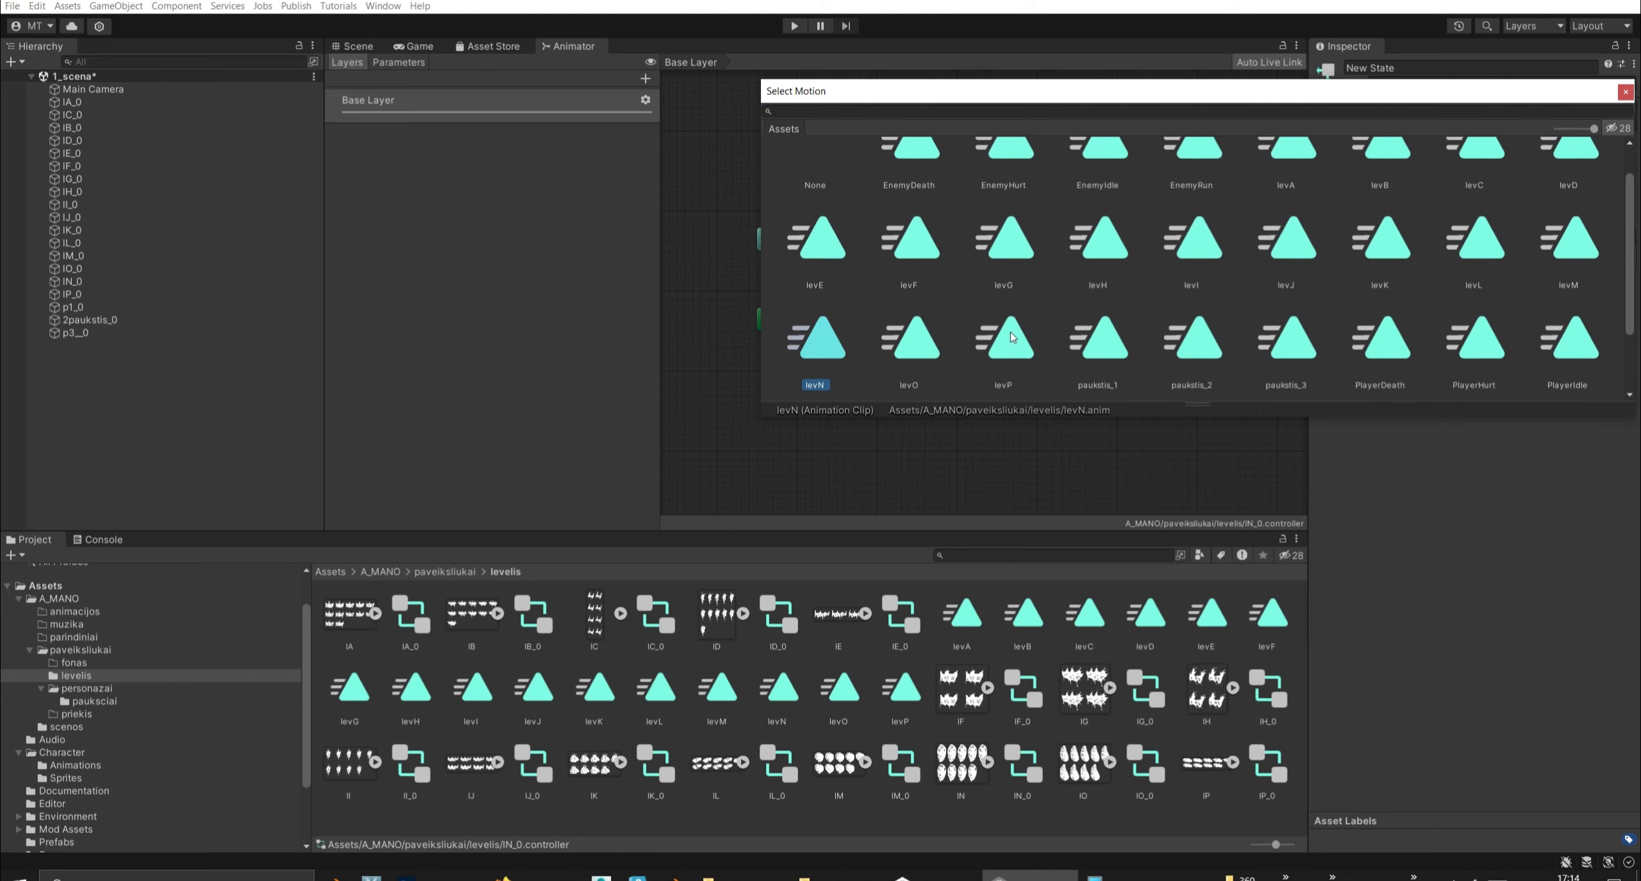
{"action": "double_click", "coordinate": [831, 348]}
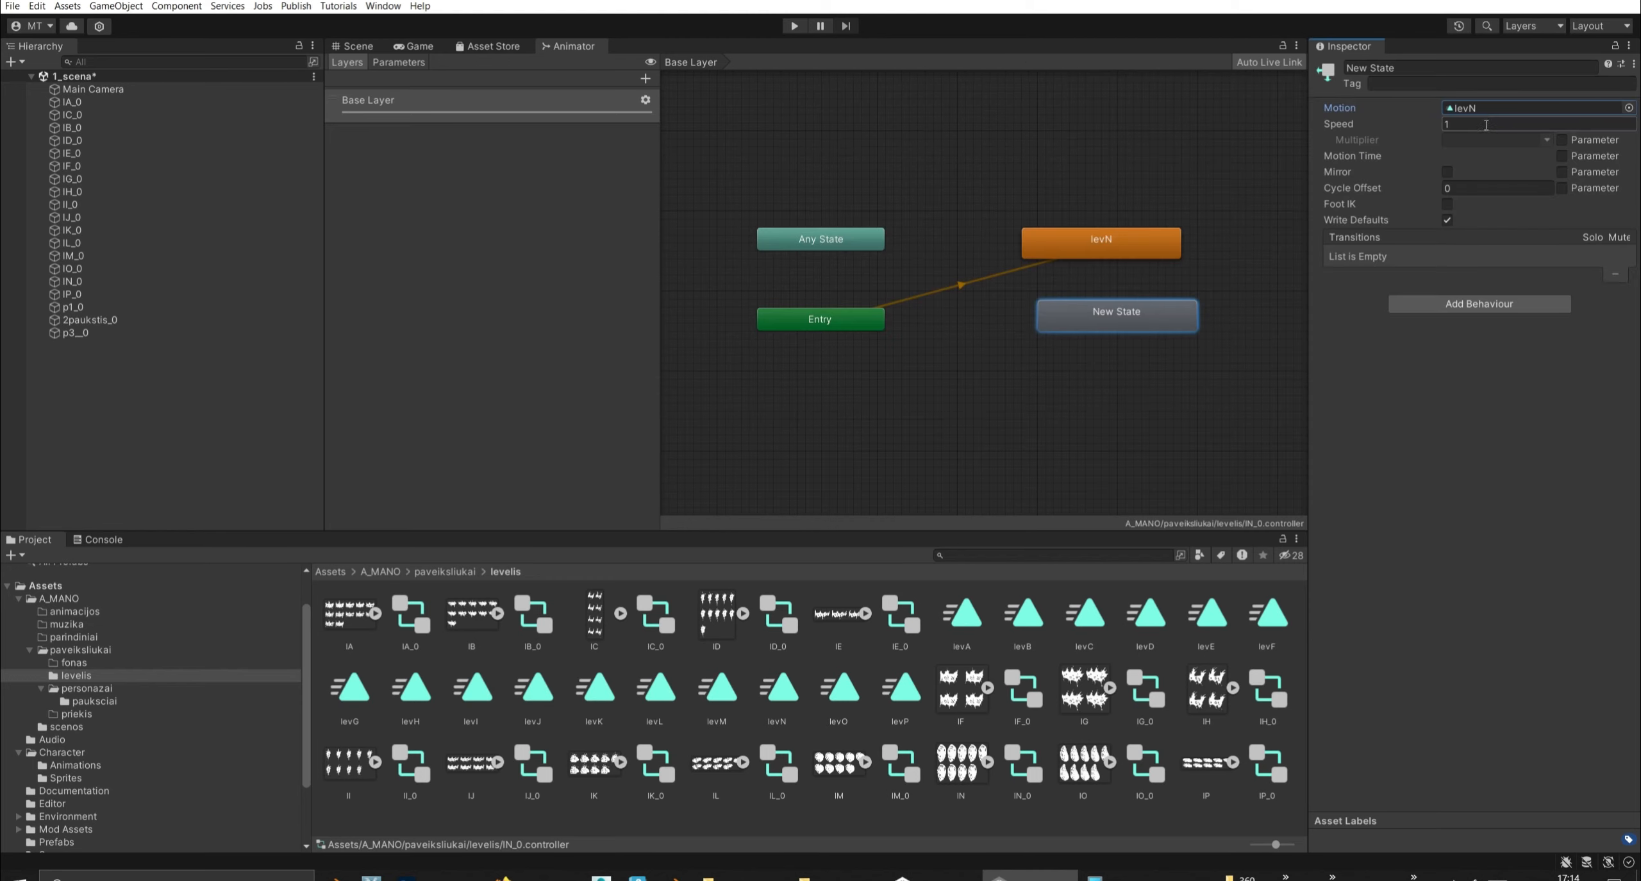
{"action": "type", "text": "-1"}
Move New State further below levN and connect the two states with transitions in both directions.
{"action": "left_click_drag", "start_coordinate": [1122, 319], "coordinate": [1054, 426]}
{"action": "right_click", "coordinate": [1054, 424]}
{"action": "left_click", "coordinate": [1101, 250]}
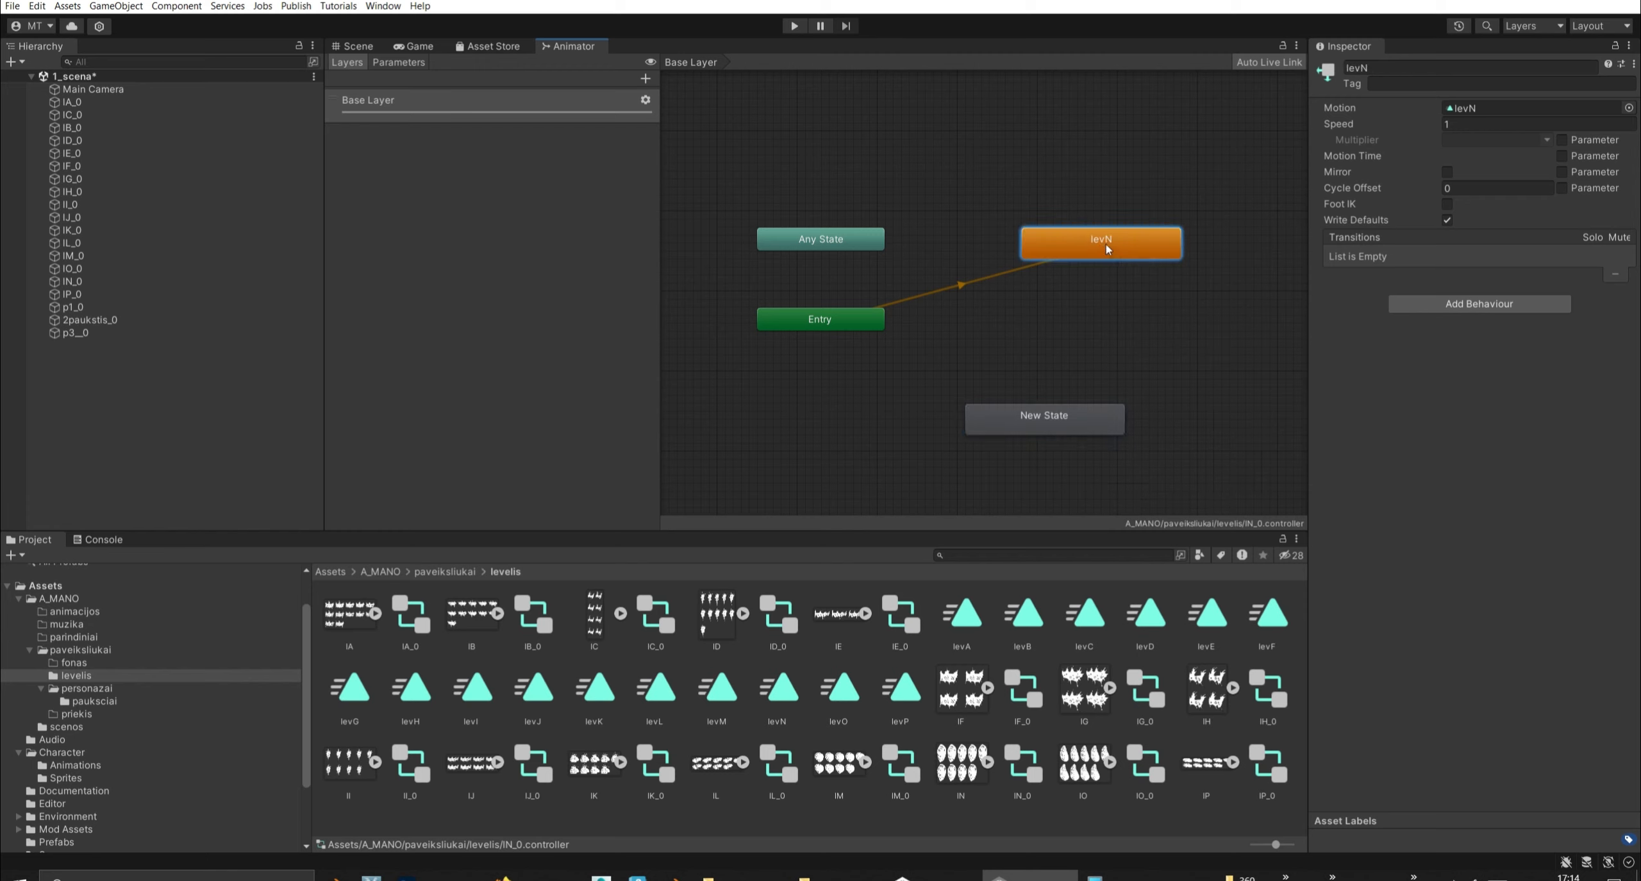
{"action": "right_click", "coordinate": [1103, 246]}
{"action": "left_click", "coordinate": [1130, 254]}
{"action": "left_click", "coordinate": [1059, 420]}
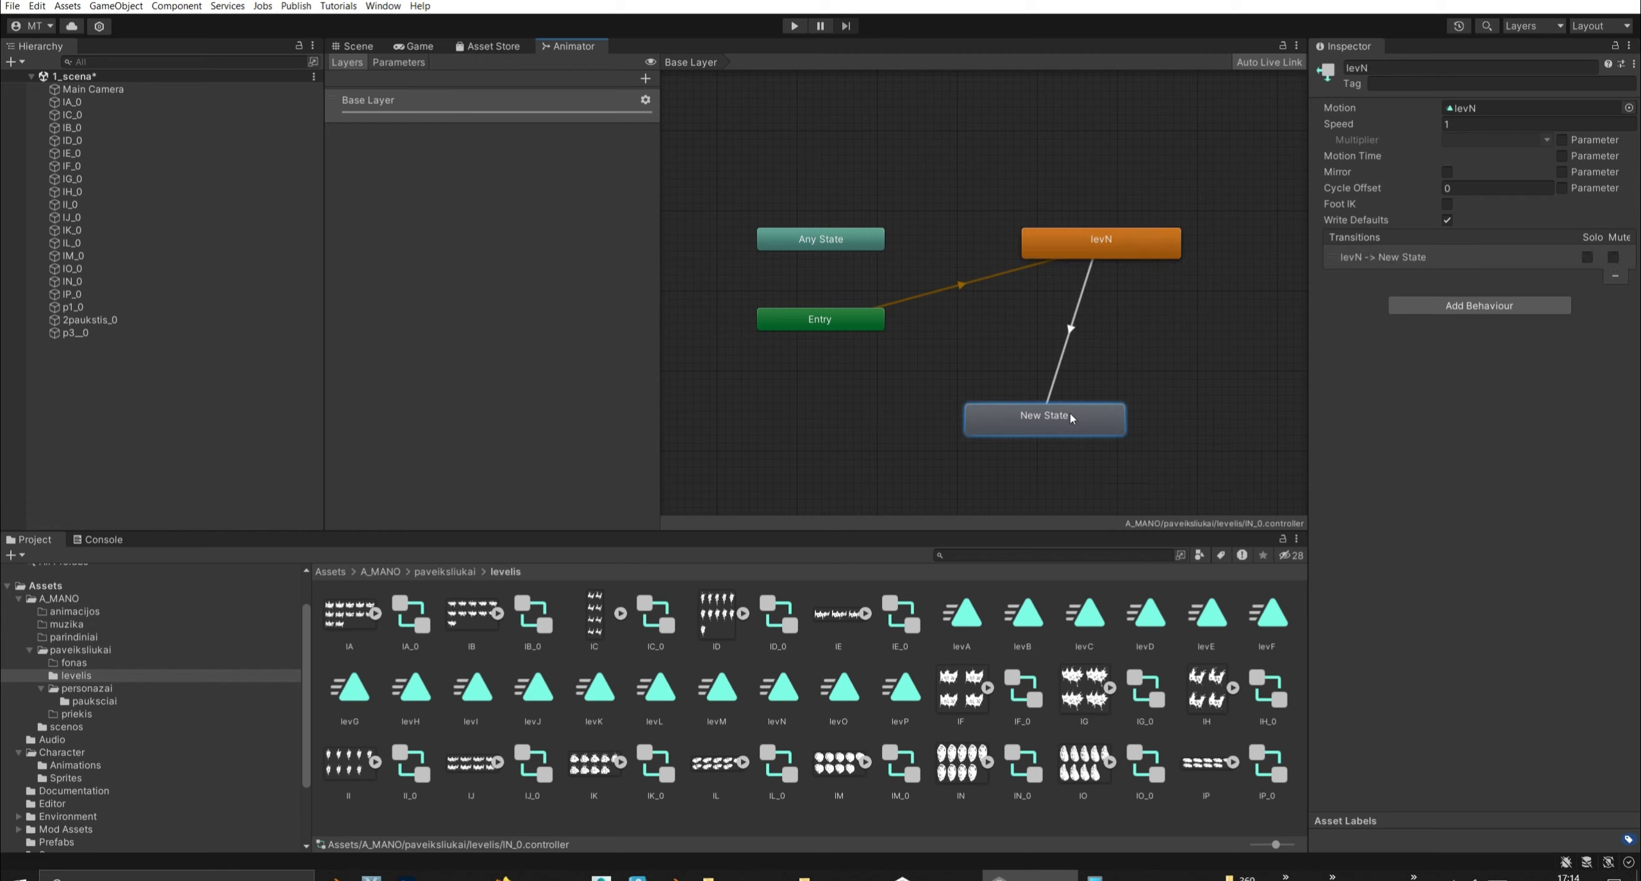
{"action": "right_click", "coordinate": [1065, 411]}
{"action": "left_click", "coordinate": [1102, 418]}
{"action": "left_click", "coordinate": [1136, 255]}
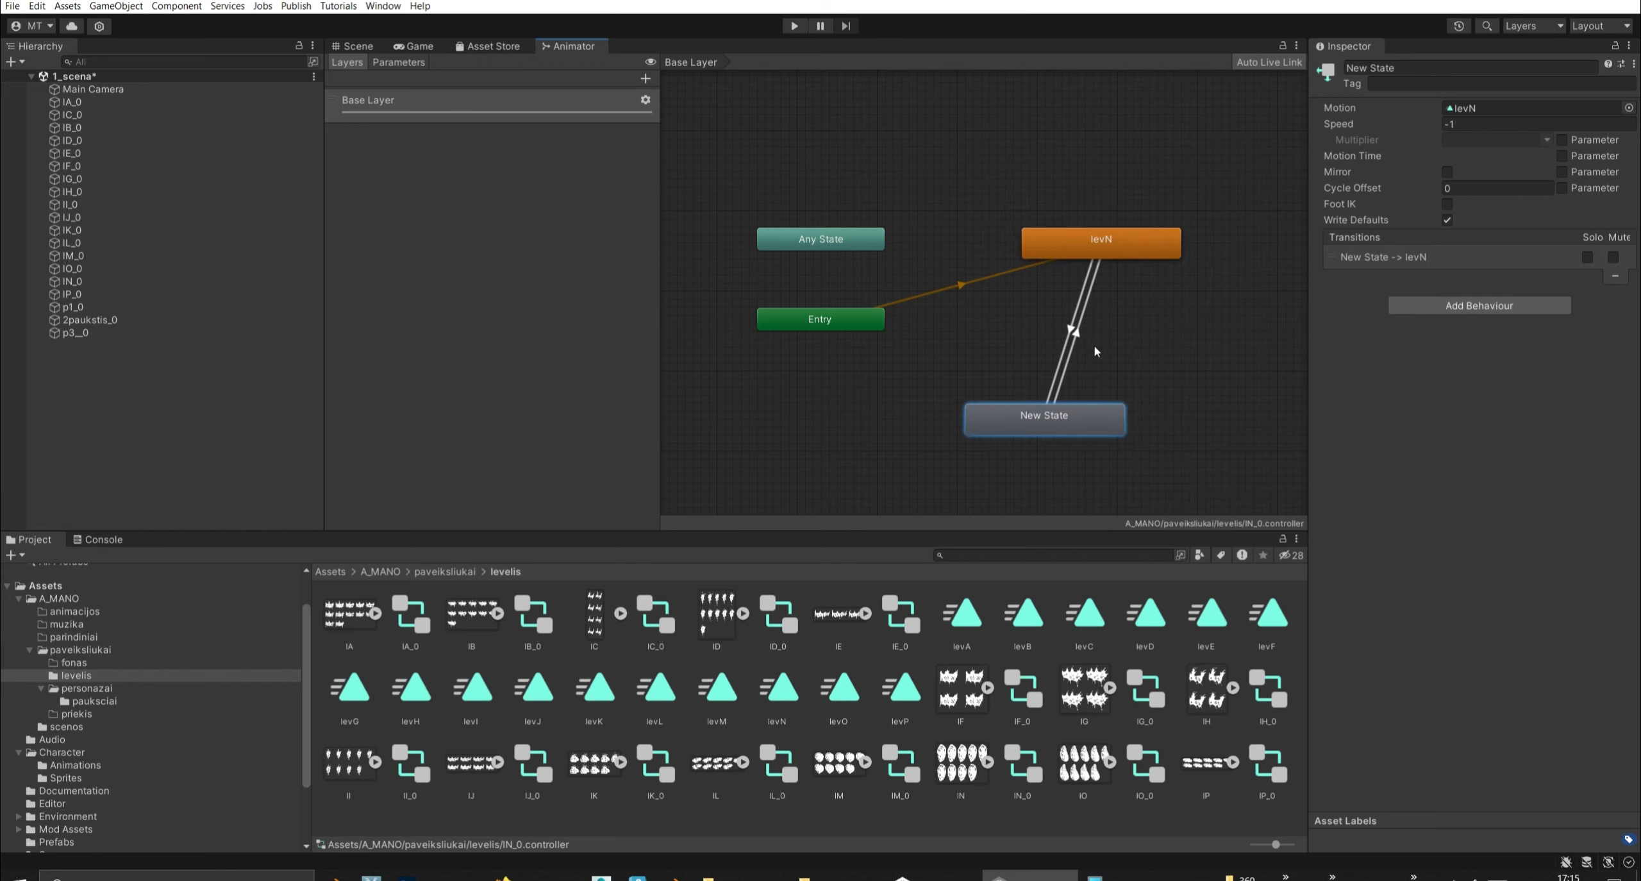
Examine the transition from New State to levN and play the scene to test the animation.
{"action": "left_click", "coordinate": [1072, 351]}
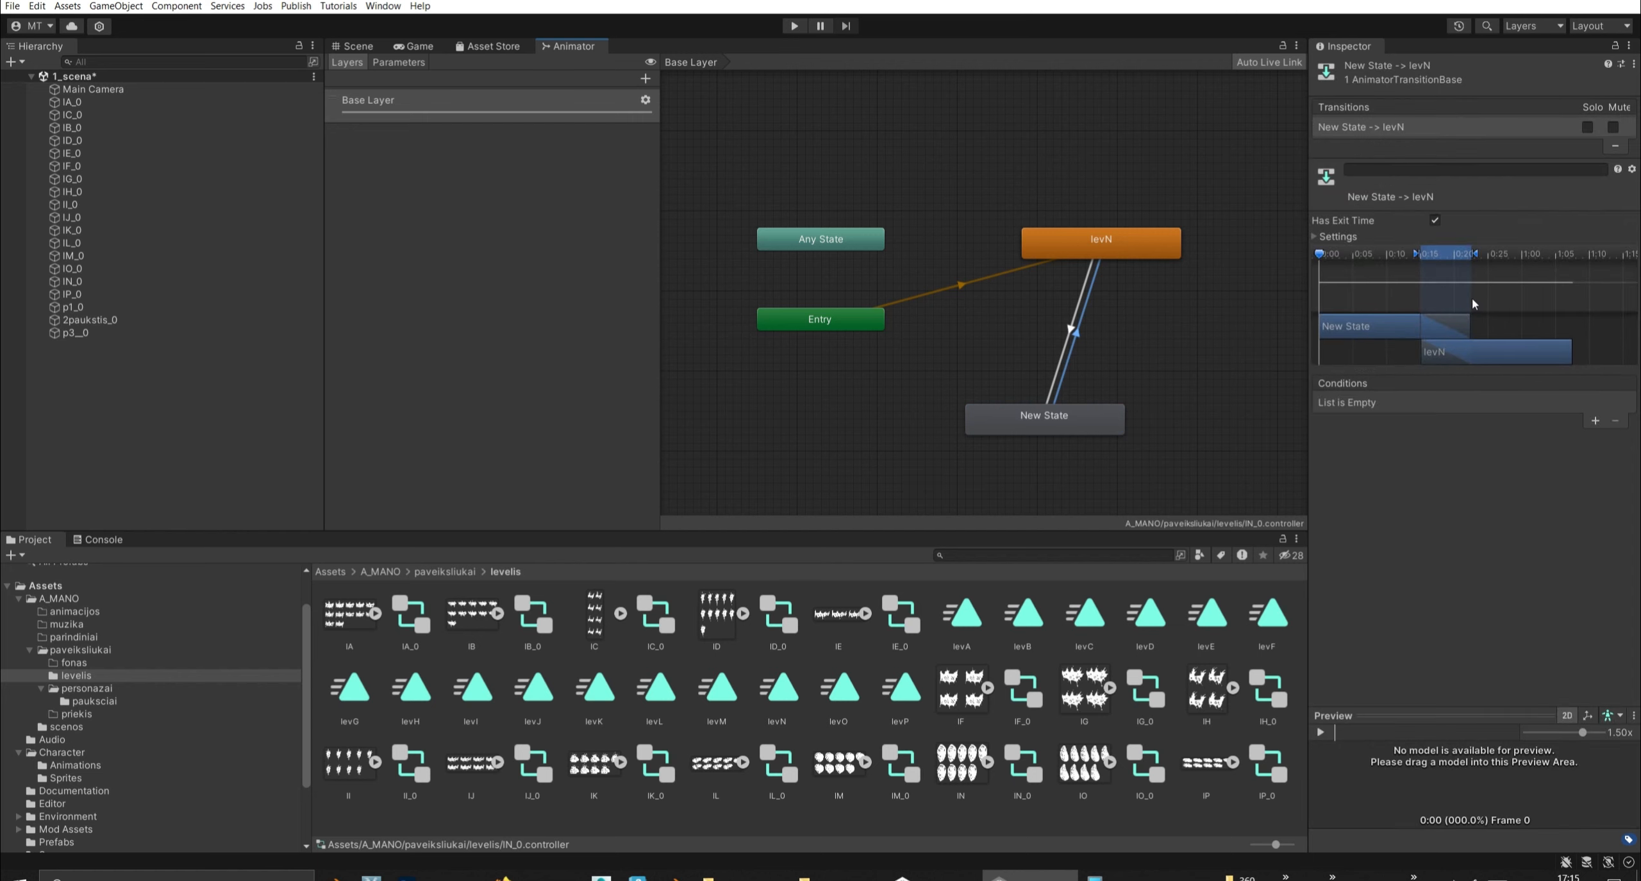
{"action": "left_click", "coordinate": [795, 27]}
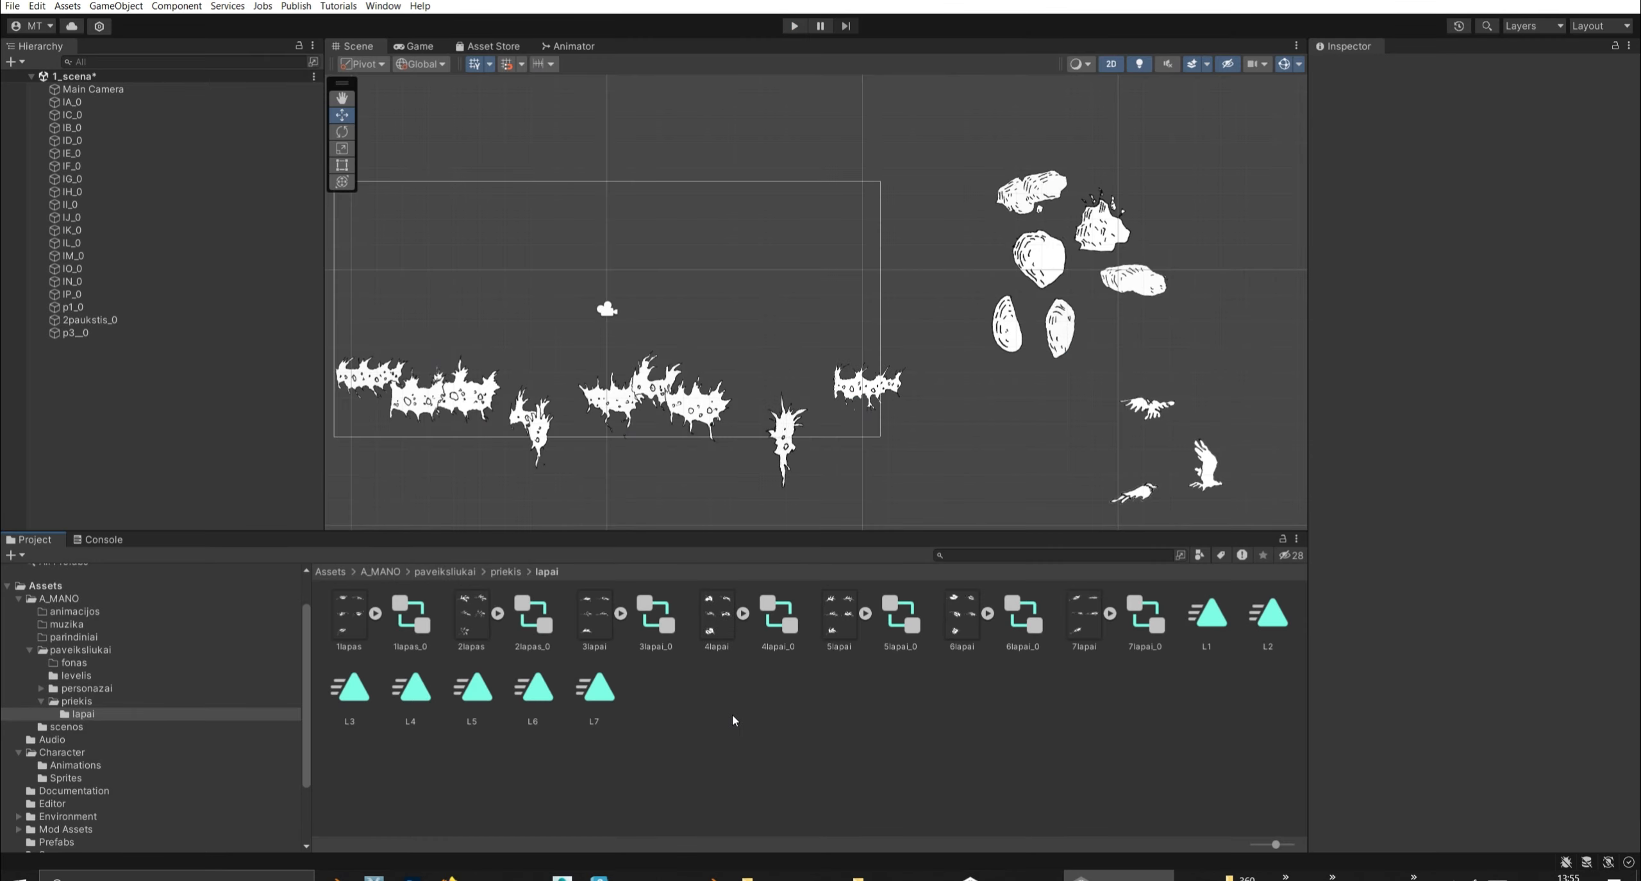
Add a Particle System effect to the scene.
{"action": "left_click_drag", "start_coordinate": [573, 289], "coordinate": [603, 329]}
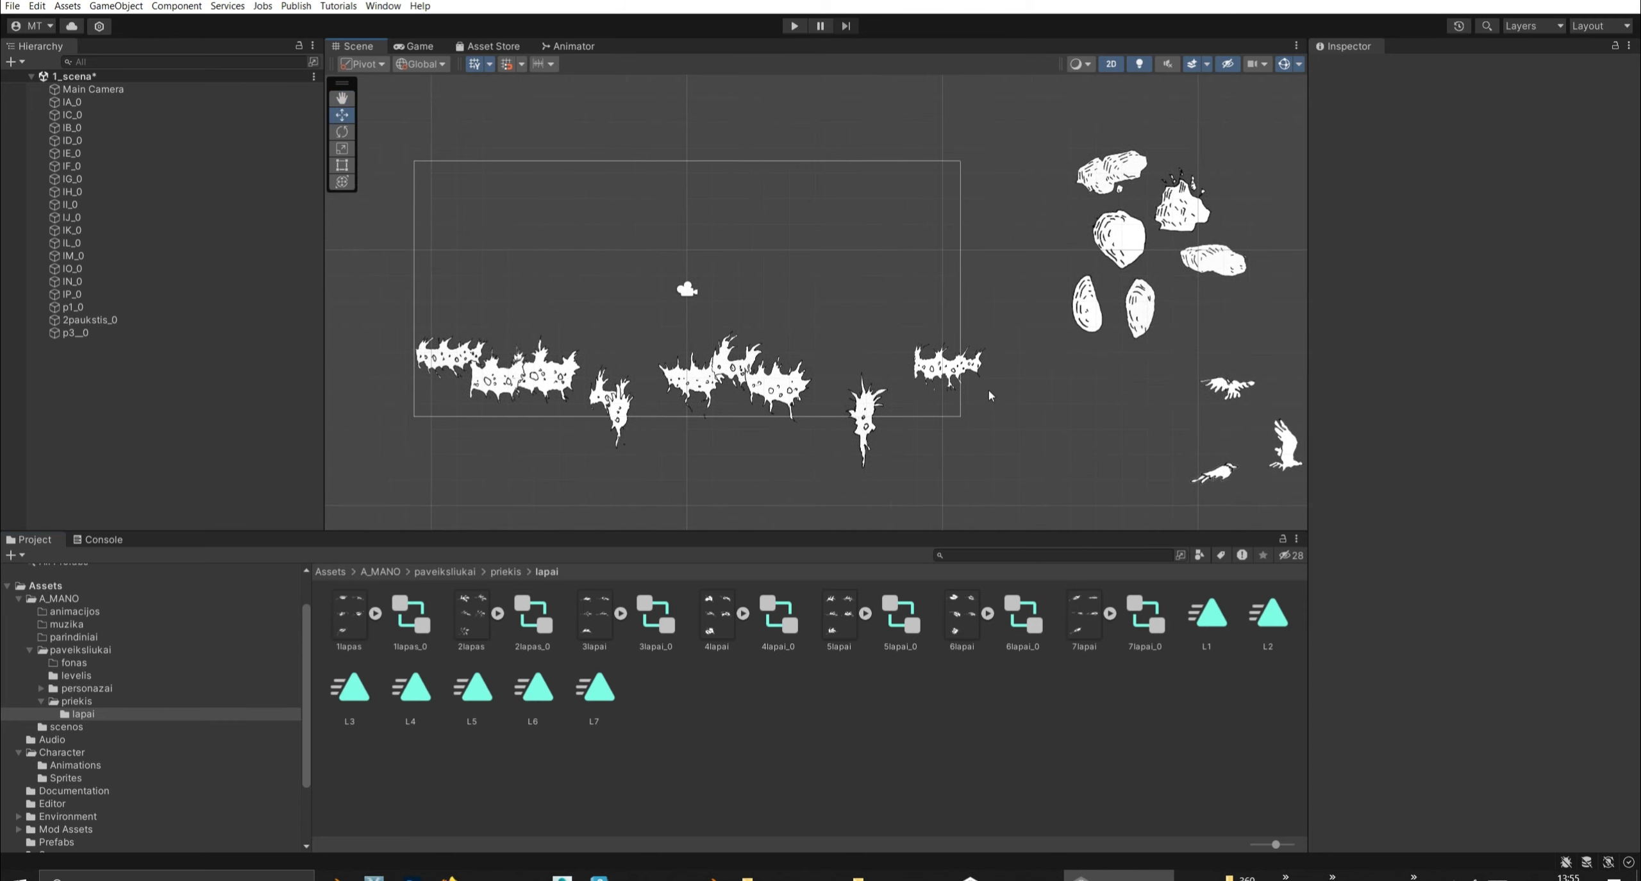
{"action": "left_click", "coordinate": [116, 7]}
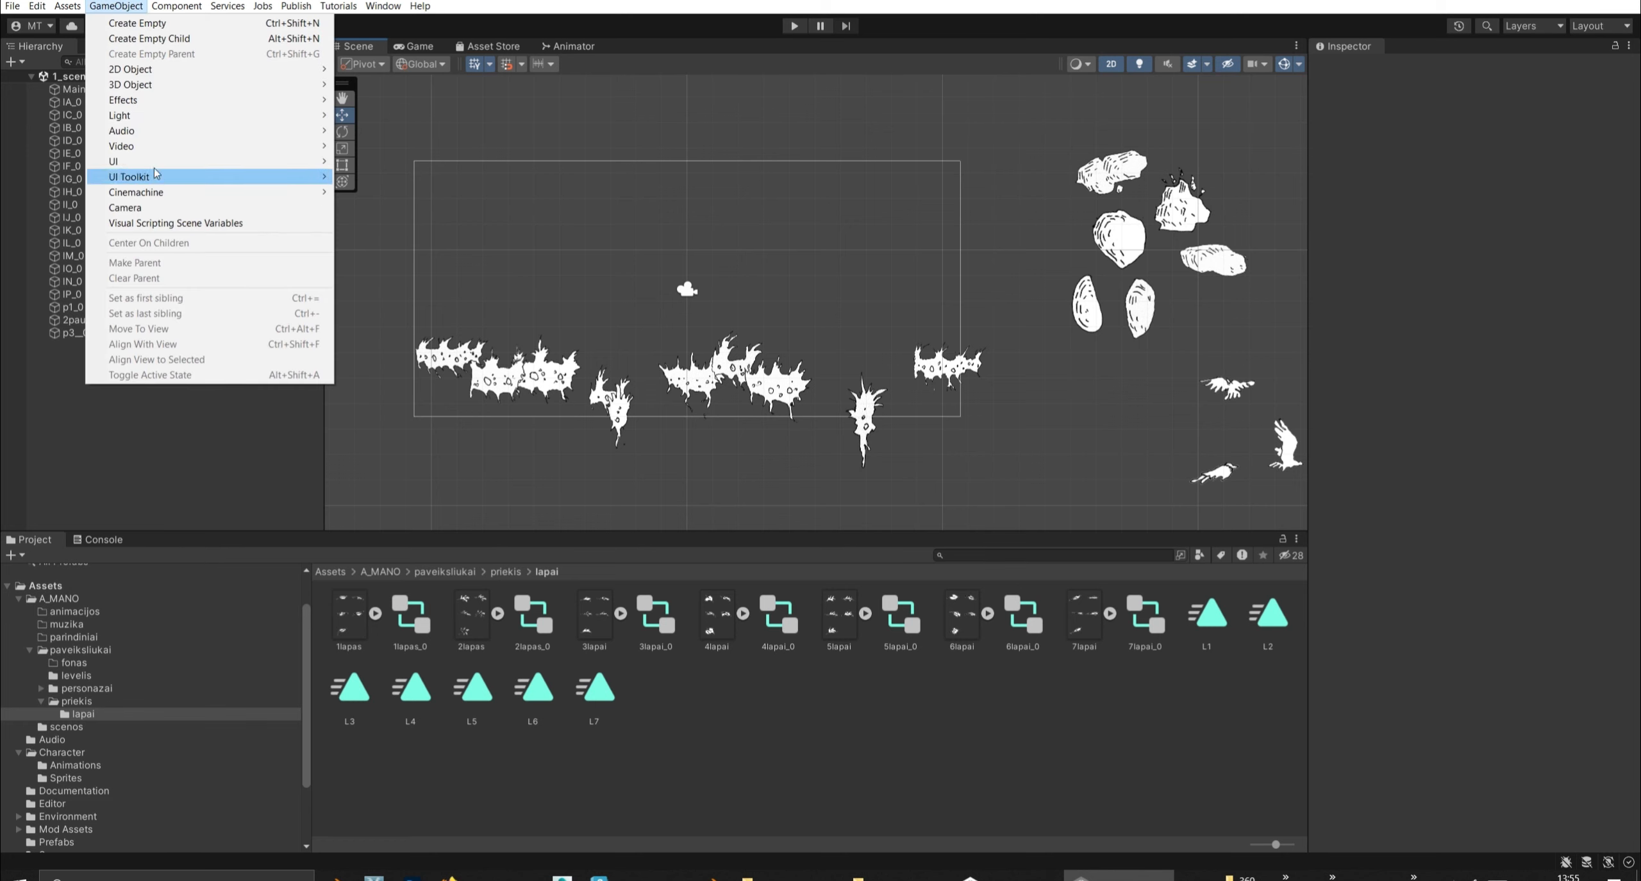
{"action": "mouse_move", "coordinate": [185, 102]}
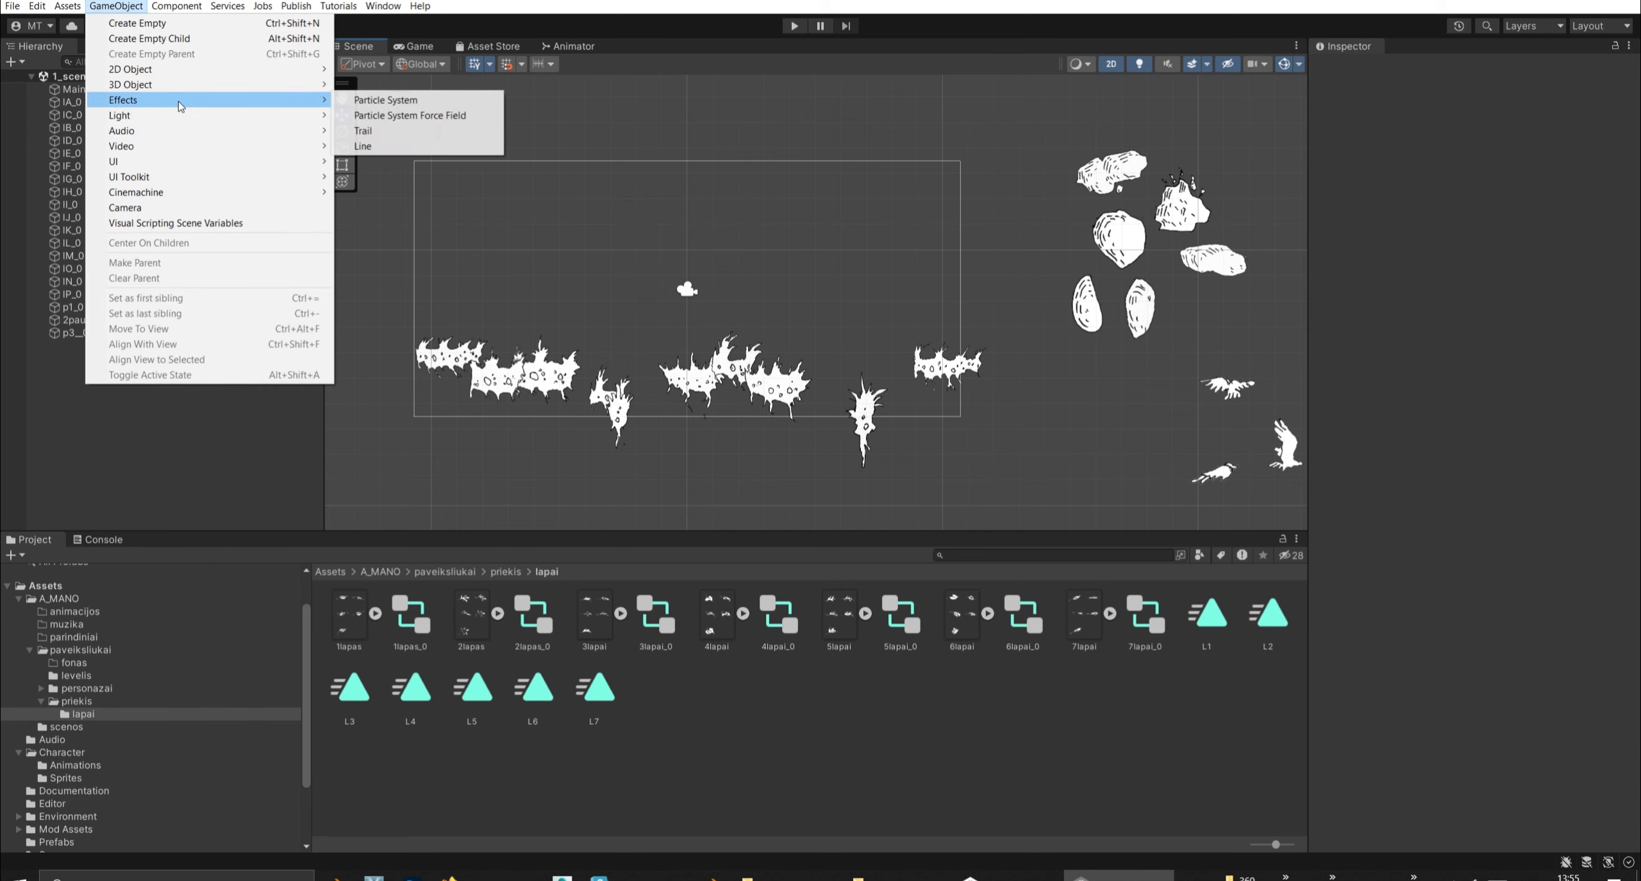
{"action": "left_click", "coordinate": [381, 103]}
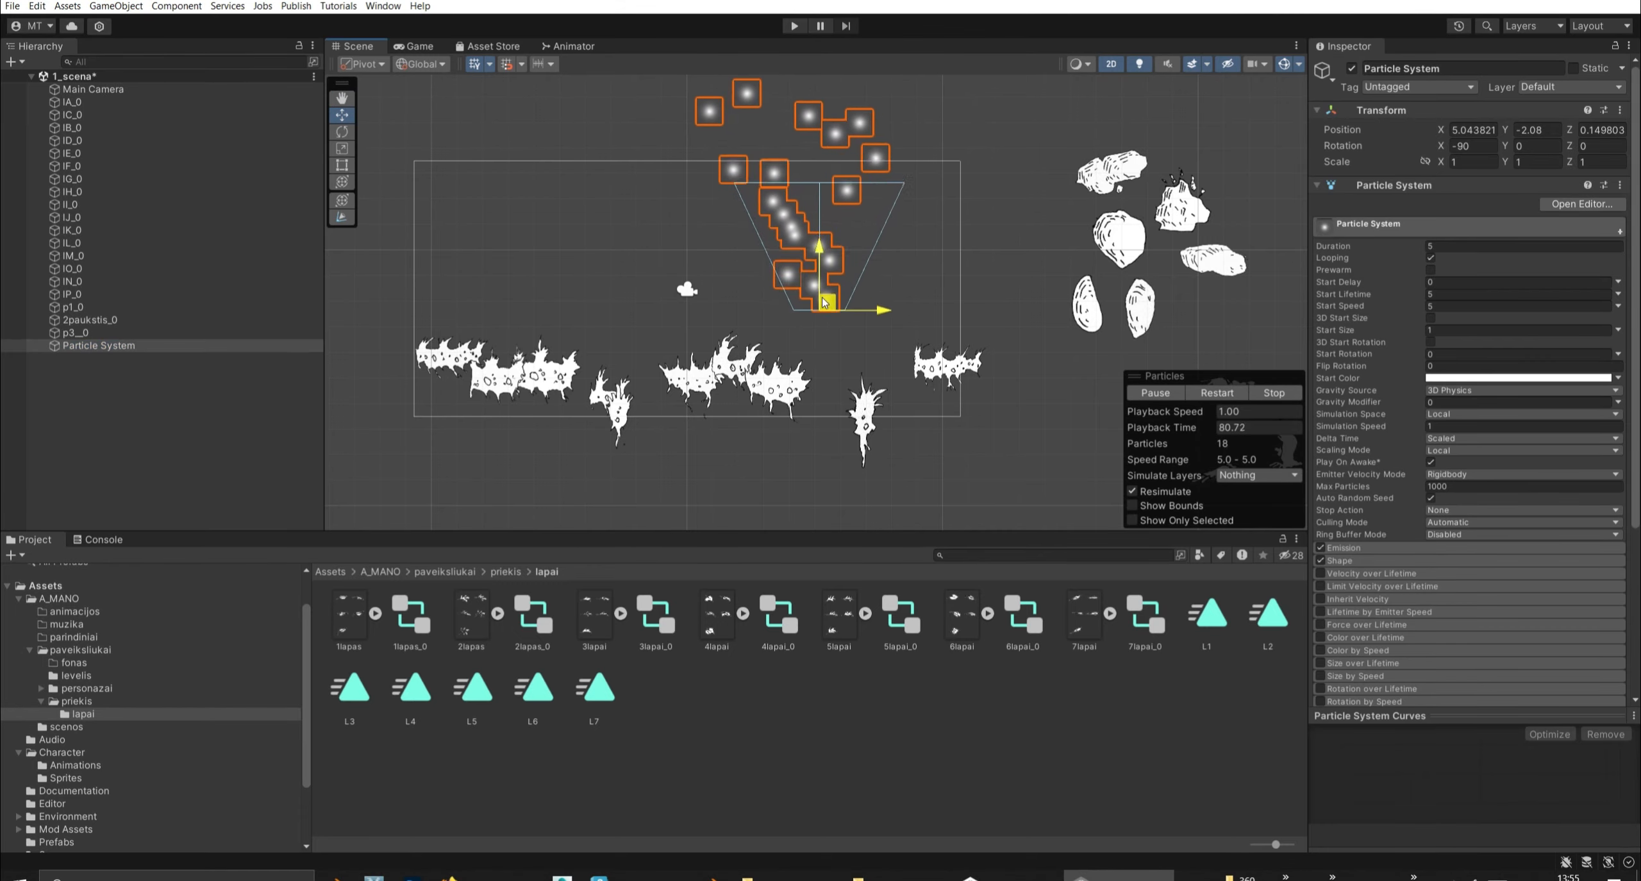
Rotate the particle system to emit towards the camera area and place it at about X 16.32, Y -1.8, outside the camera frame.
{"action": "left_click_drag", "start_coordinate": [825, 302], "coordinate": [1009, 377]}
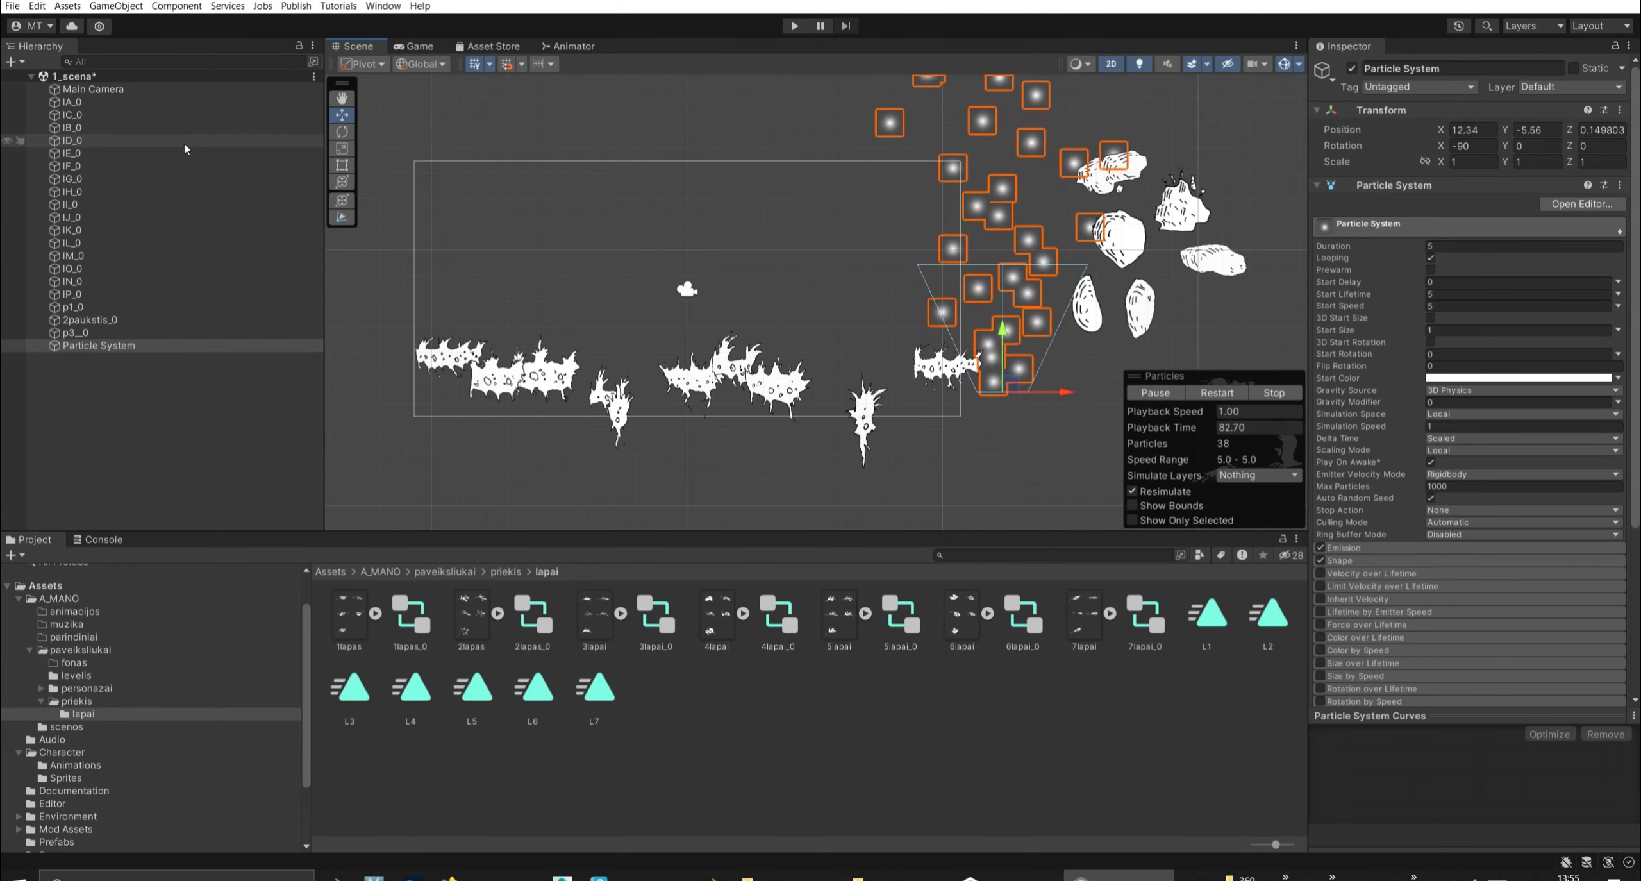
{"action": "left_click", "coordinate": [346, 133]}
{"action": "mouse_move", "coordinate": [952, 431]}
{"action": "left_mouse_down"}
{"action": "mouse_move", "coordinate": [985, 453]}
{"action": "mouse_move", "coordinate": [1279, 426]}
{"action": "left_mouse_up"}
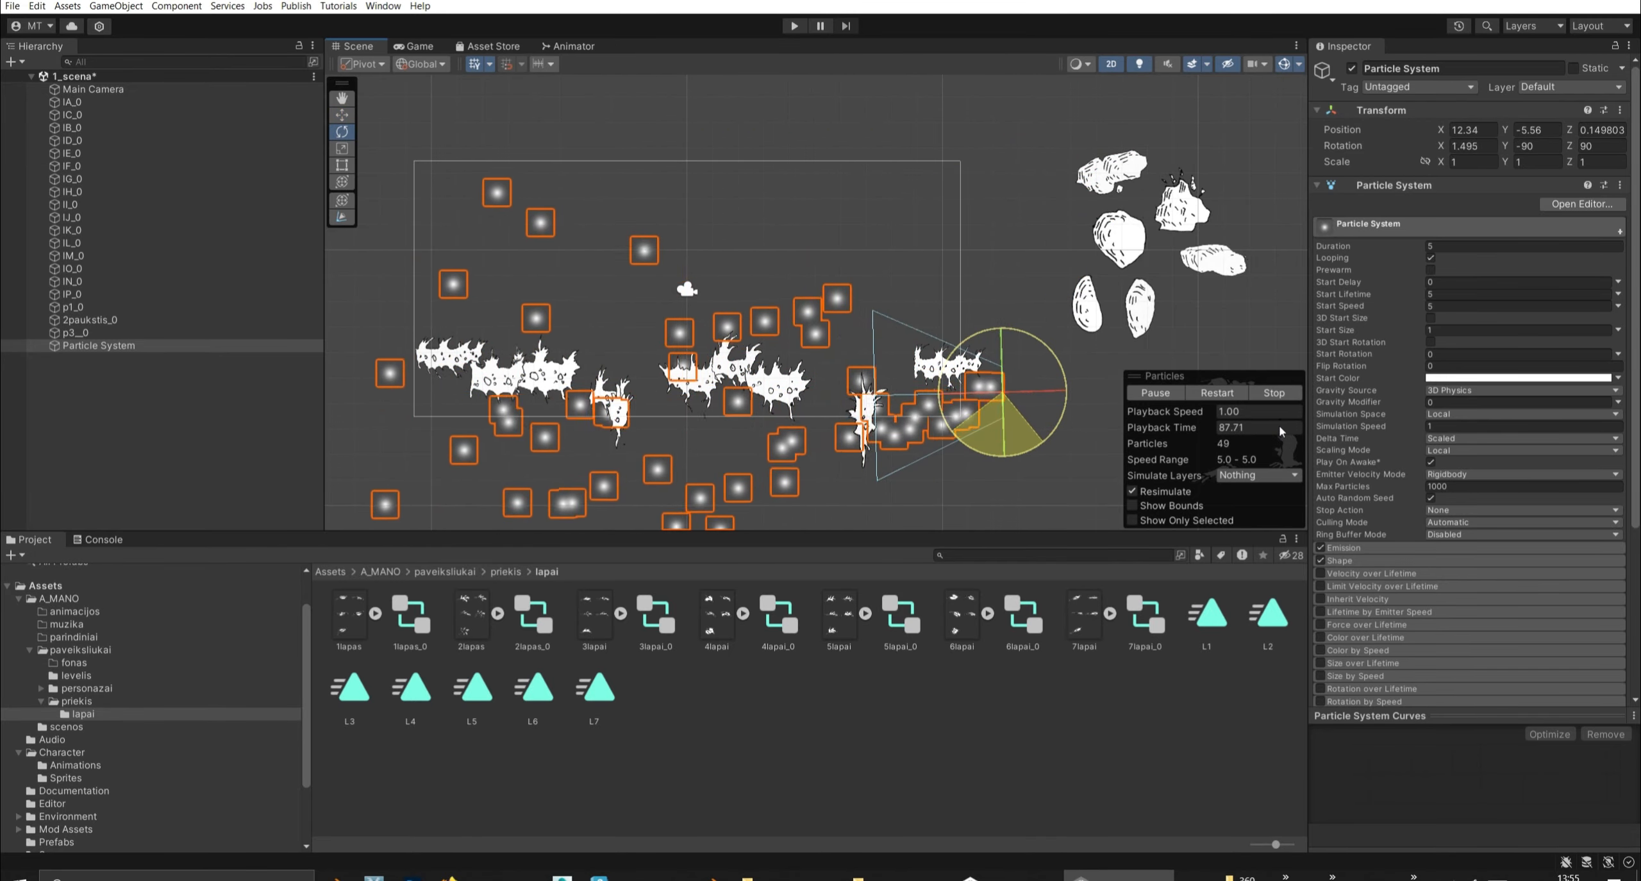
{"action": "left_click", "coordinate": [342, 115]}
{"action": "left_click_drag", "start_coordinate": [1015, 384], "coordinate": [1119, 290]}
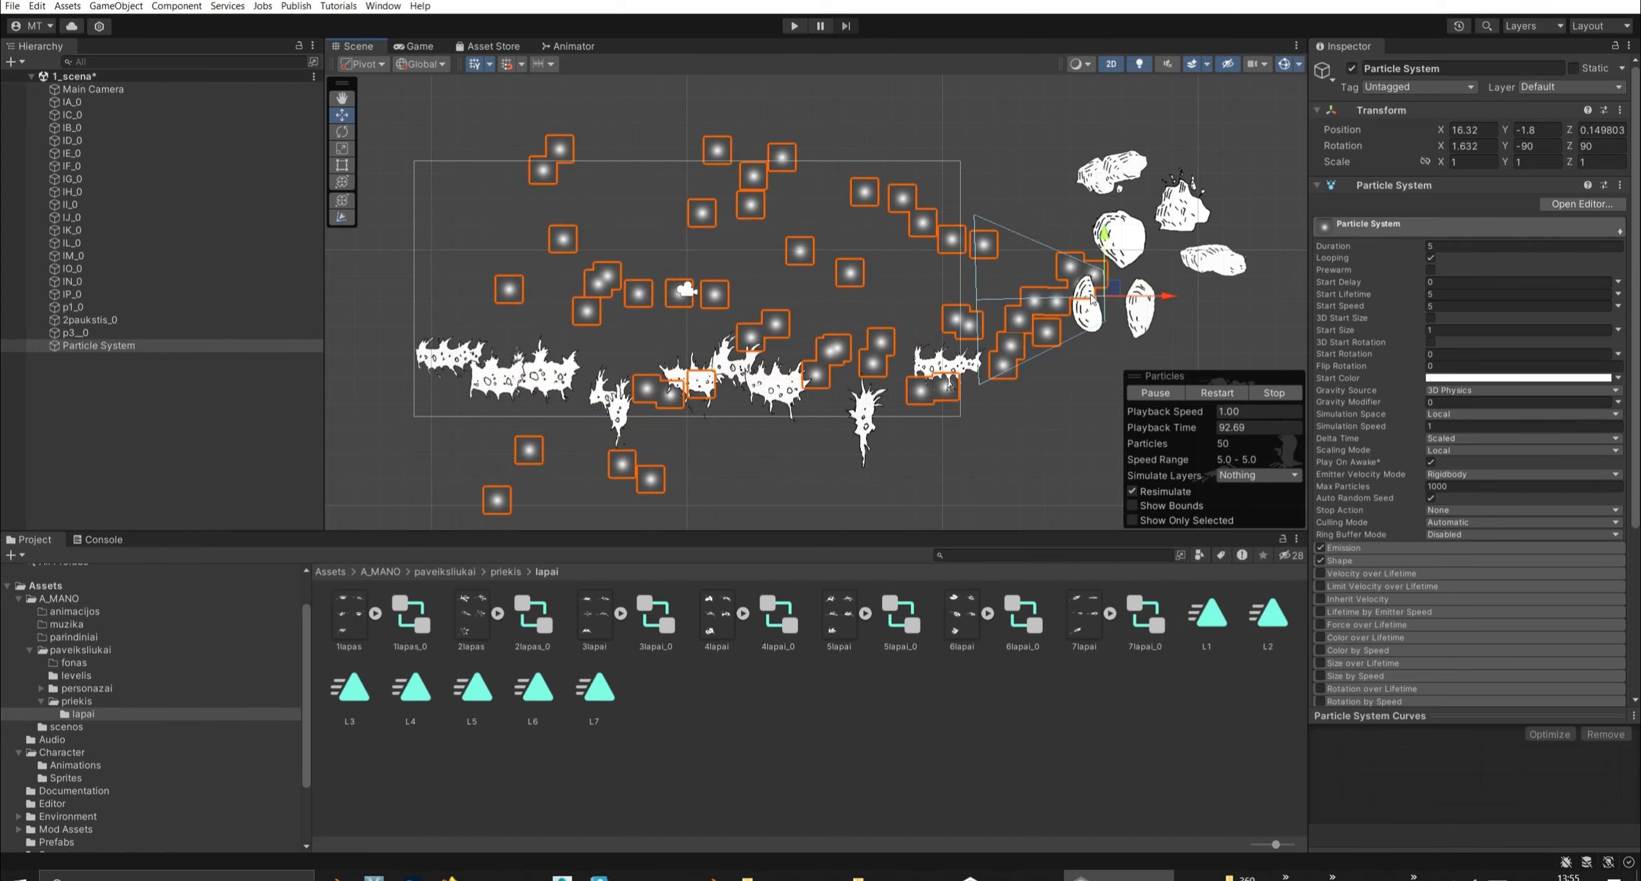
Widen the particle system's cone shape by setting its angle to about 34.1.
{"action": "left_click", "coordinate": [1361, 559]}
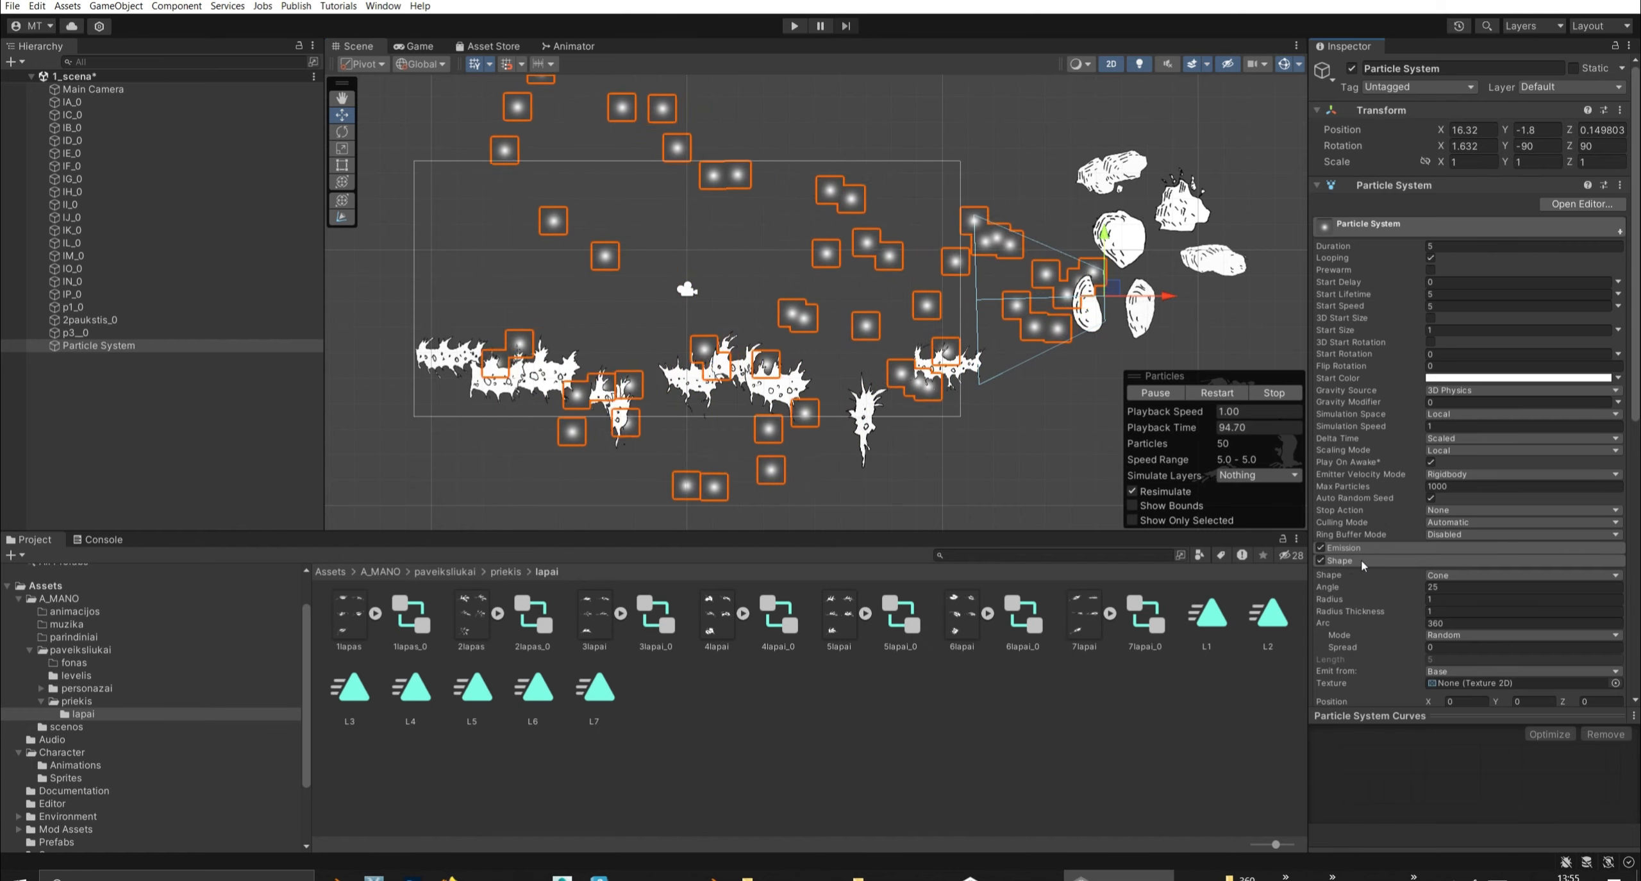
{"action": "left_click", "coordinate": [1444, 588]}
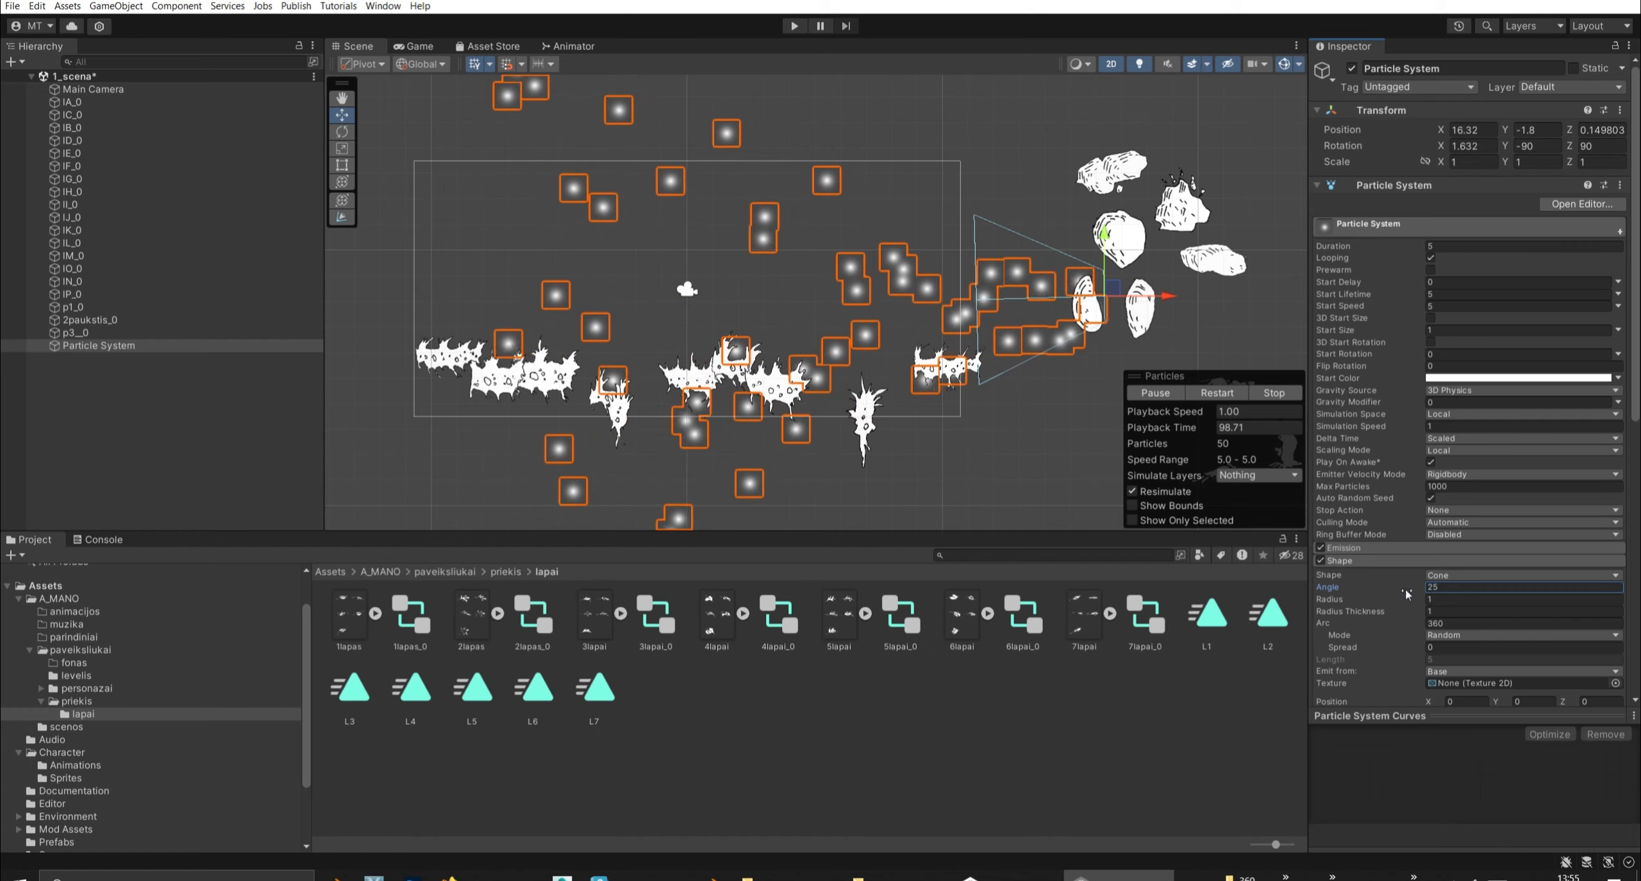
{"action": "left_click_drag", "start_coordinate": [1408, 594], "coordinate": [1467, 582]}
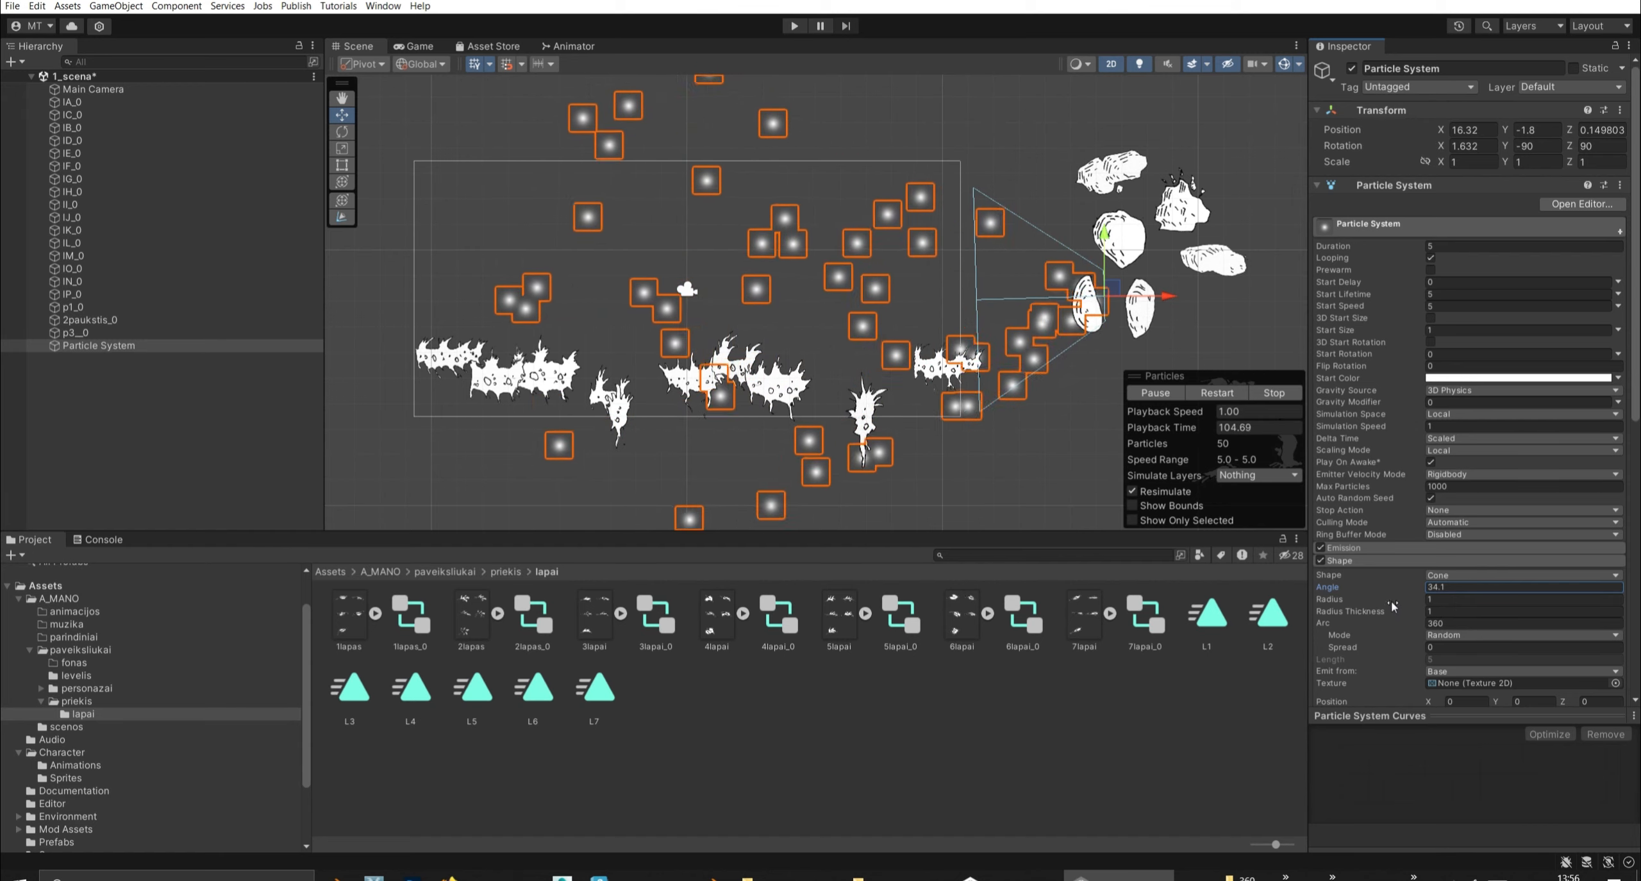
Limit the particle system to 10 max particles and set its gravity source to 2D Physics.
{"action": "left_click", "coordinate": [1452, 486]}
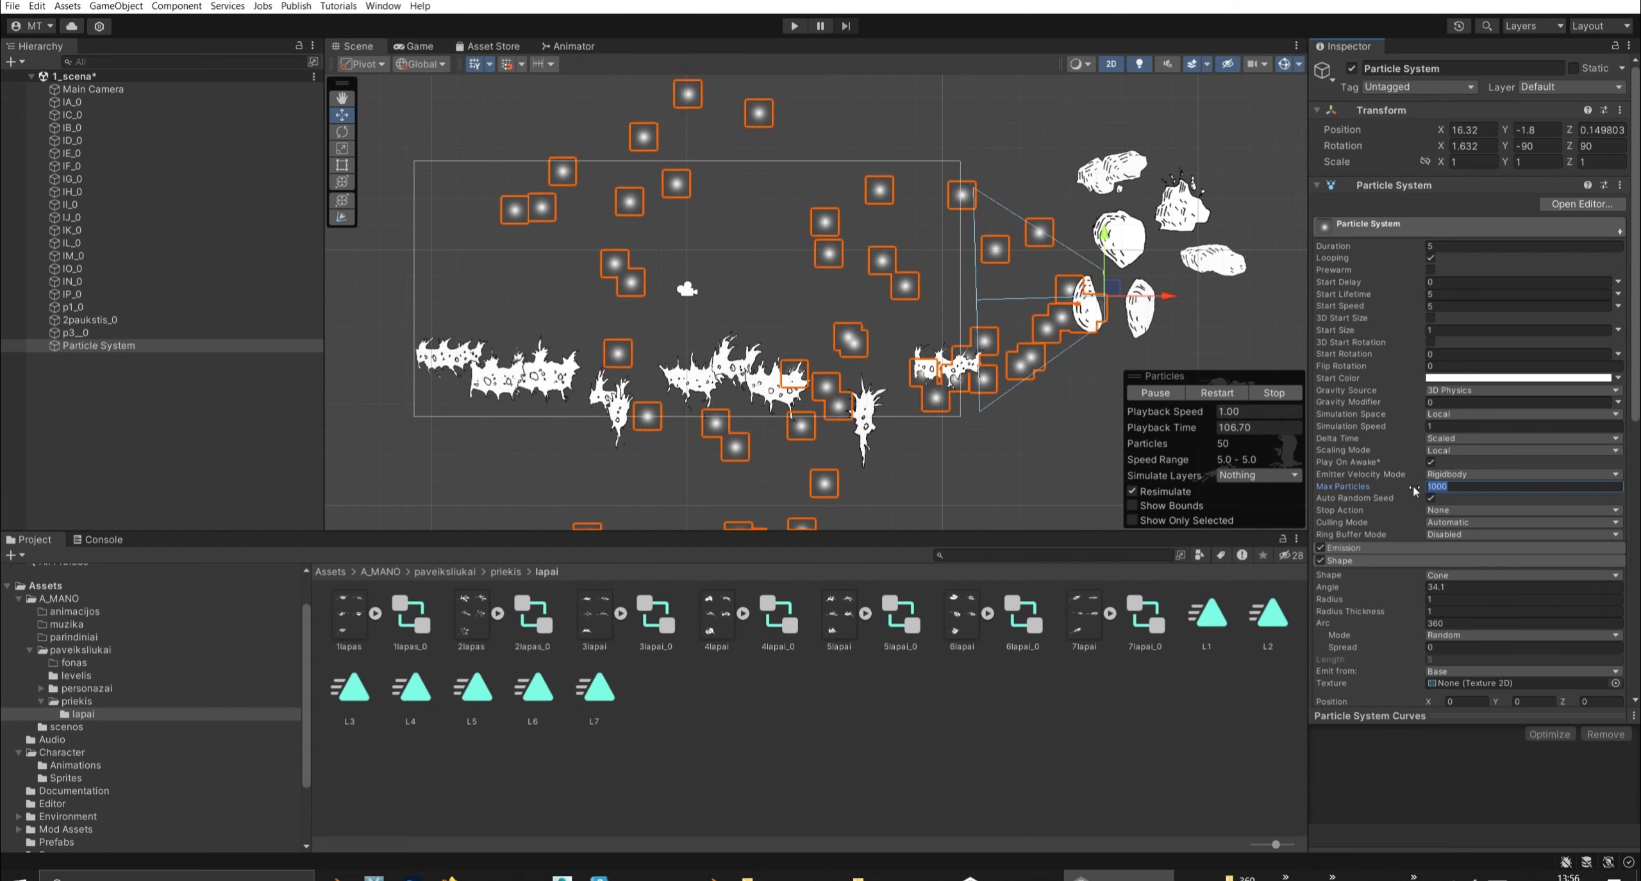
{"action": "type", "text": "10"}
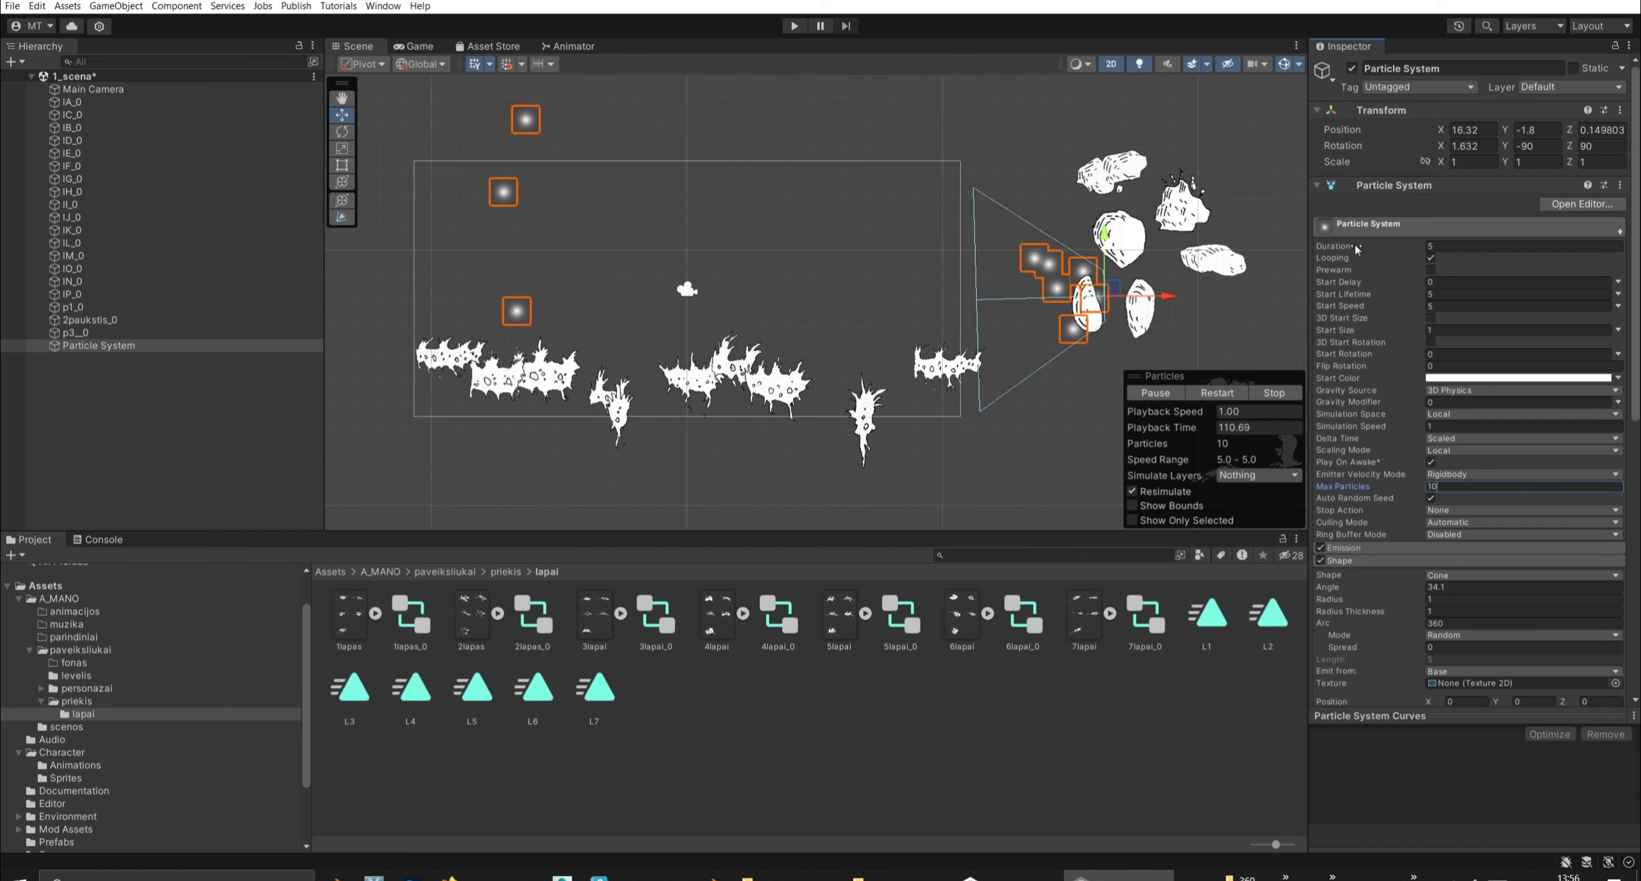
{"action": "left_click", "coordinate": [1462, 390]}
{"action": "left_click", "coordinate": [1466, 420]}
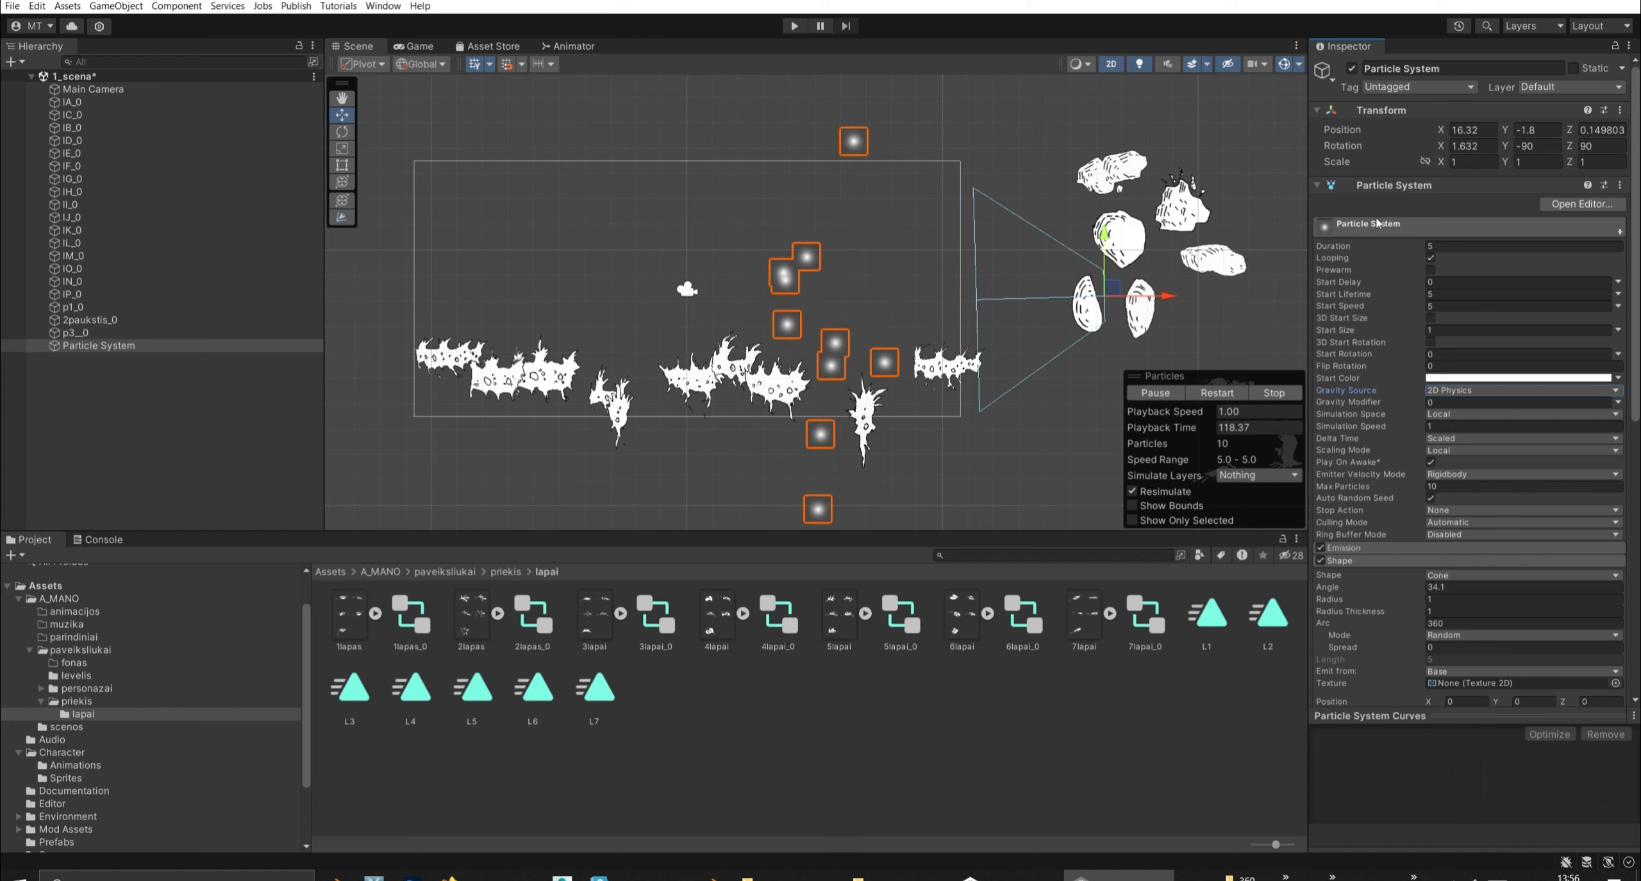
Expand the particle system's Renderer settings to check which material it uses.
{"action": "scroll", "coordinate": [1382, 493], "scroll_direction": "down", "scroll_amount": 3}
{"action": "scroll", "coordinate": [1382, 492], "scroll_direction": "down", "scroll_amount": 3}
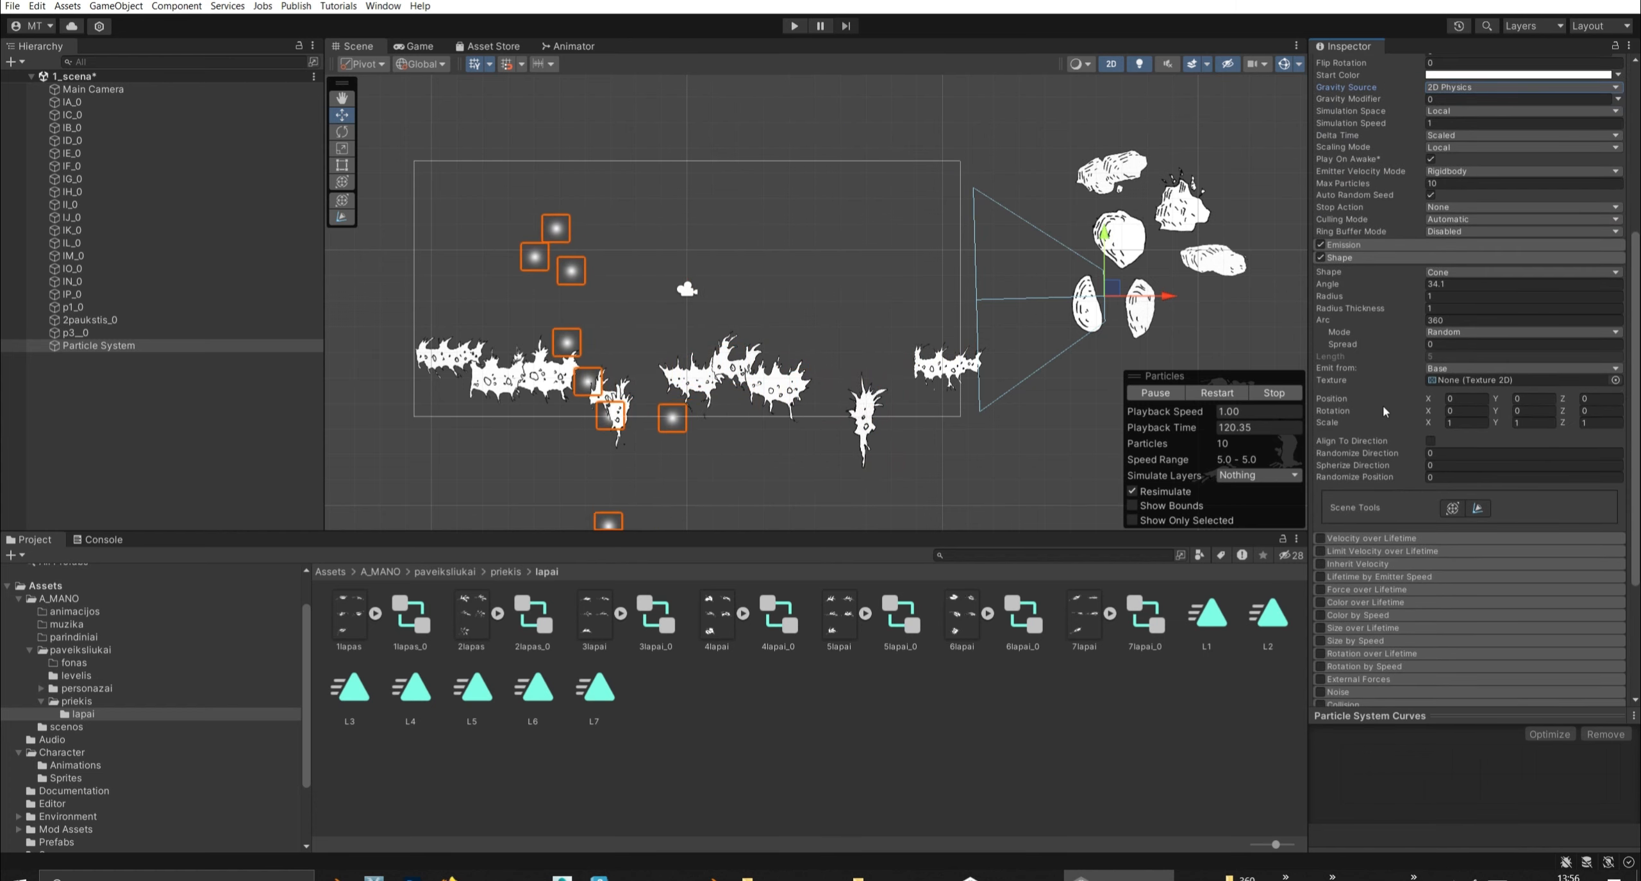
{"action": "scroll", "coordinate": [1378, 433], "scroll_direction": "down", "scroll_amount": 2}
{"action": "scroll", "coordinate": [1382, 444], "scroll_direction": "down", "scroll_amount": 3}
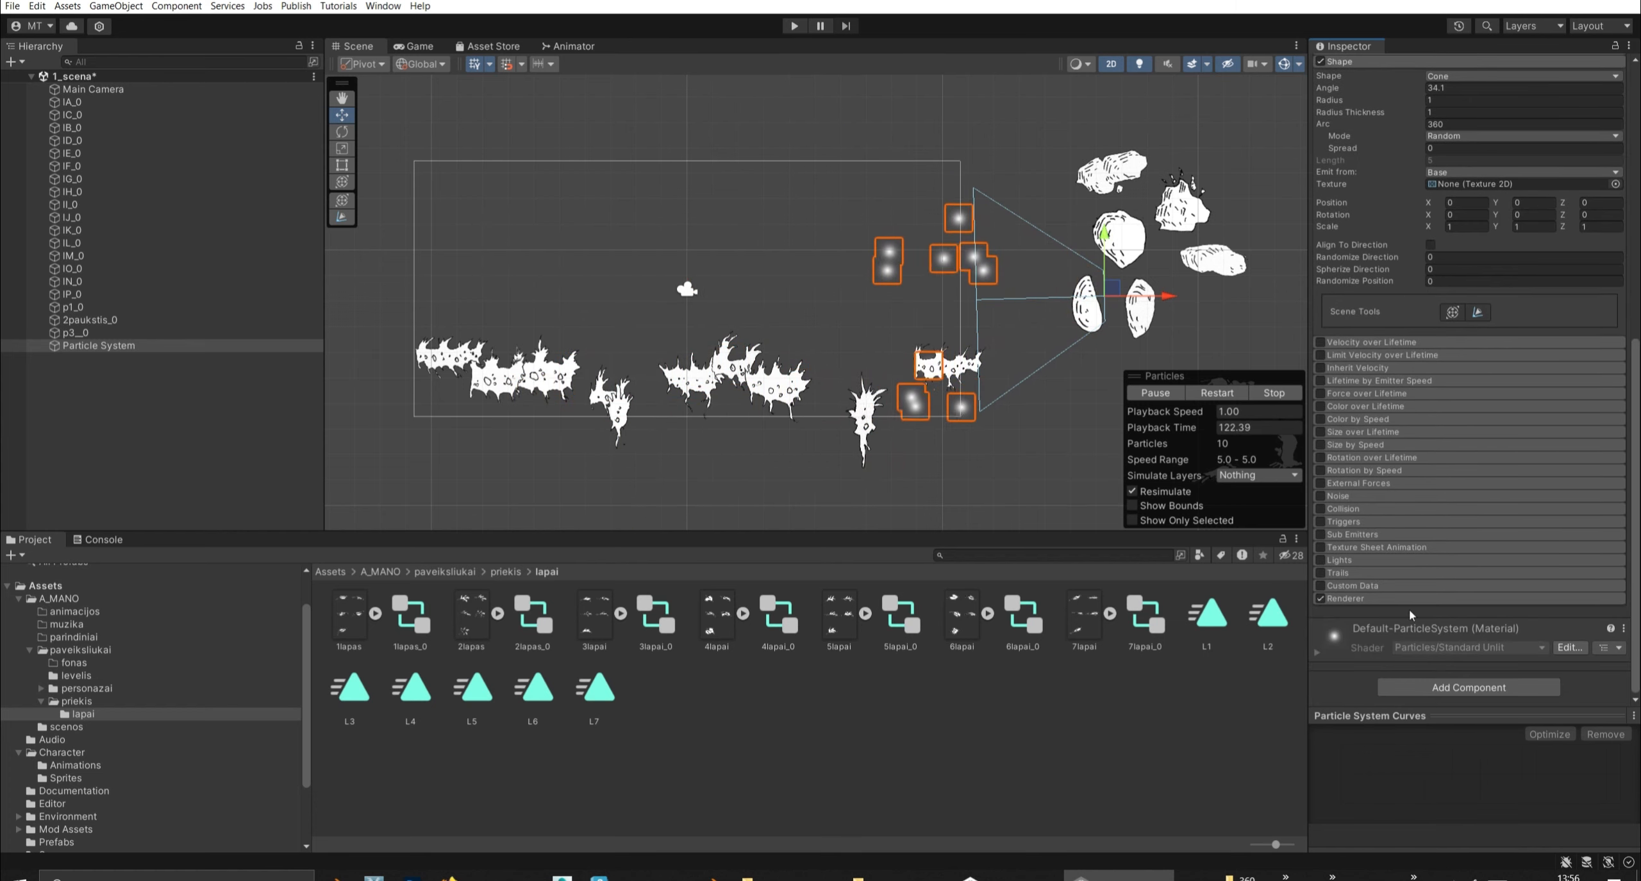
{"action": "scroll", "coordinate": [1386, 520], "scroll_direction": "down", "scroll_amount": 3}
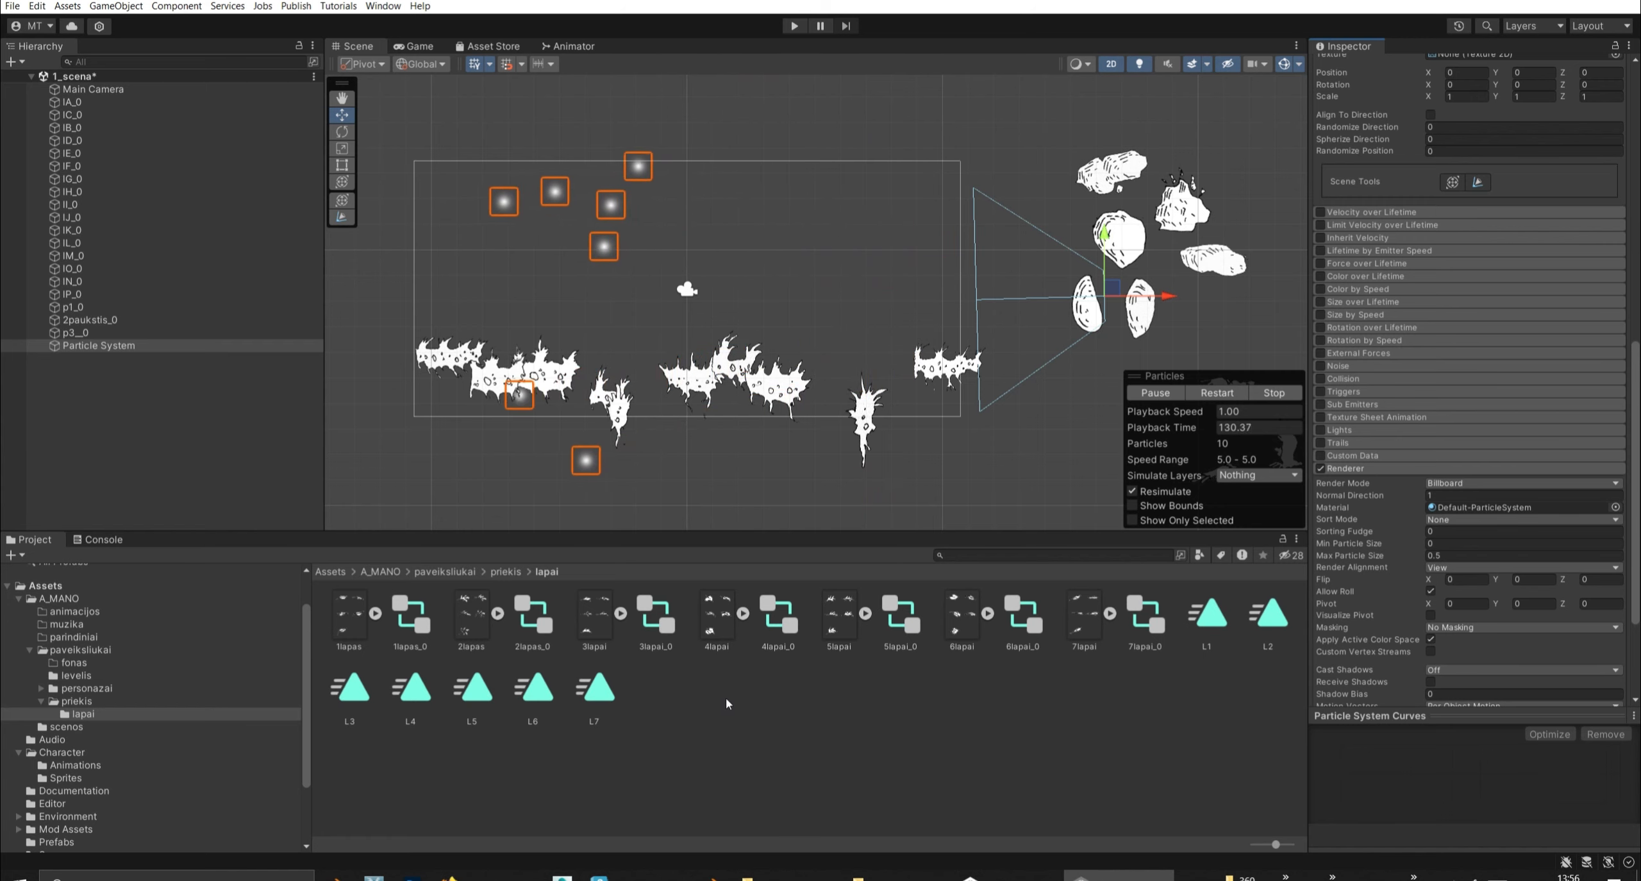
Create a new material named l0 in the lapai folder.
{"action": "right_click", "coordinate": [659, 687]}
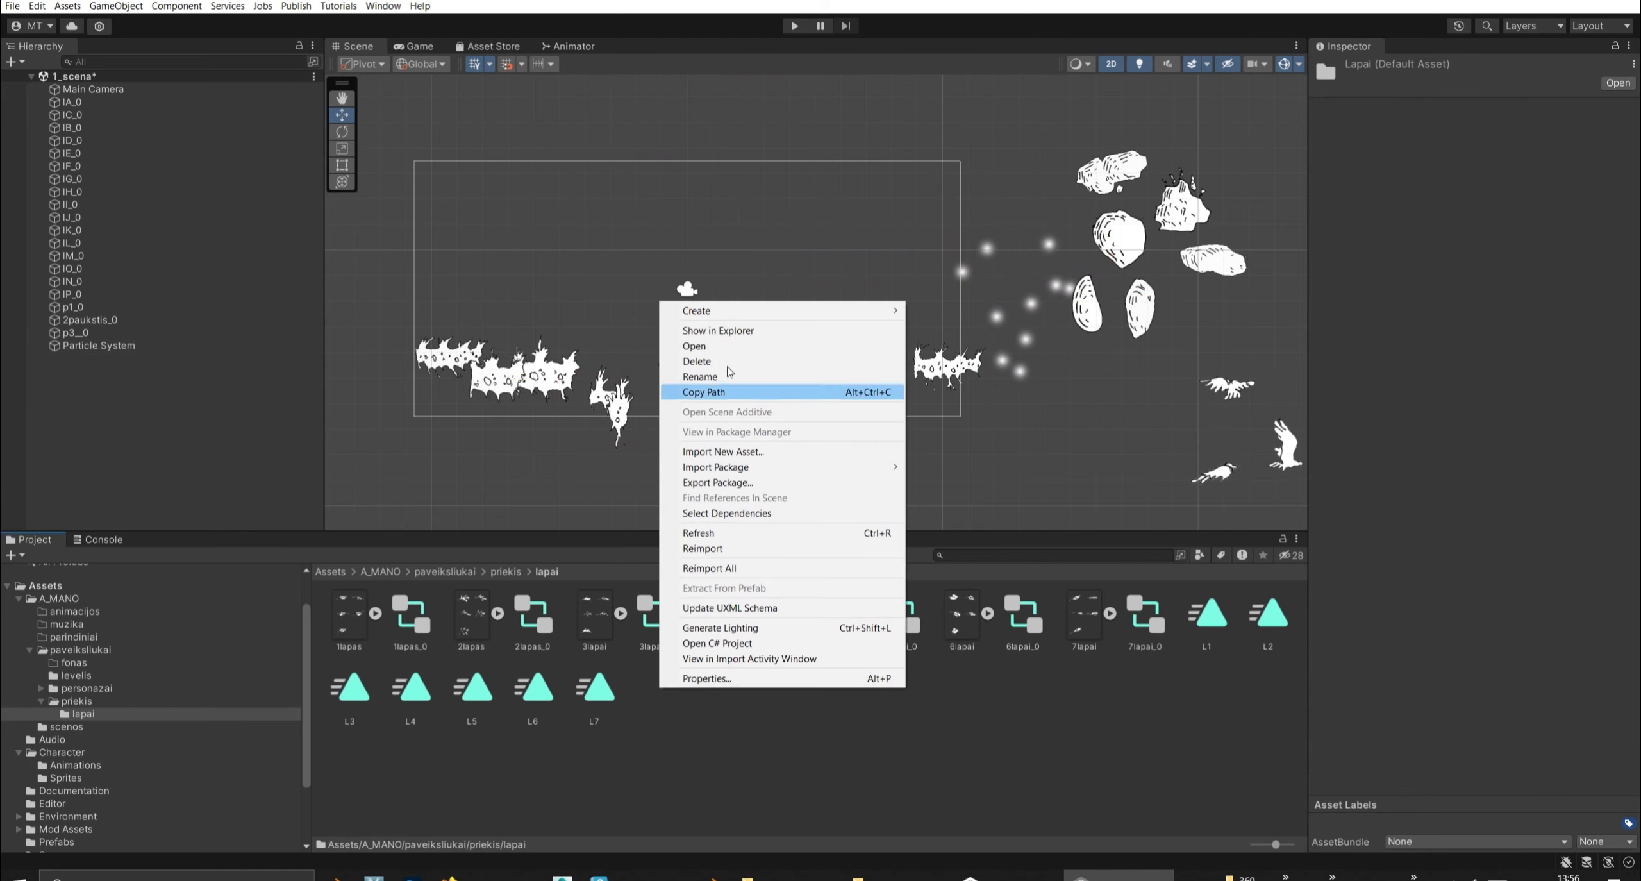
{"action": "mouse_move", "coordinate": [734, 313]}
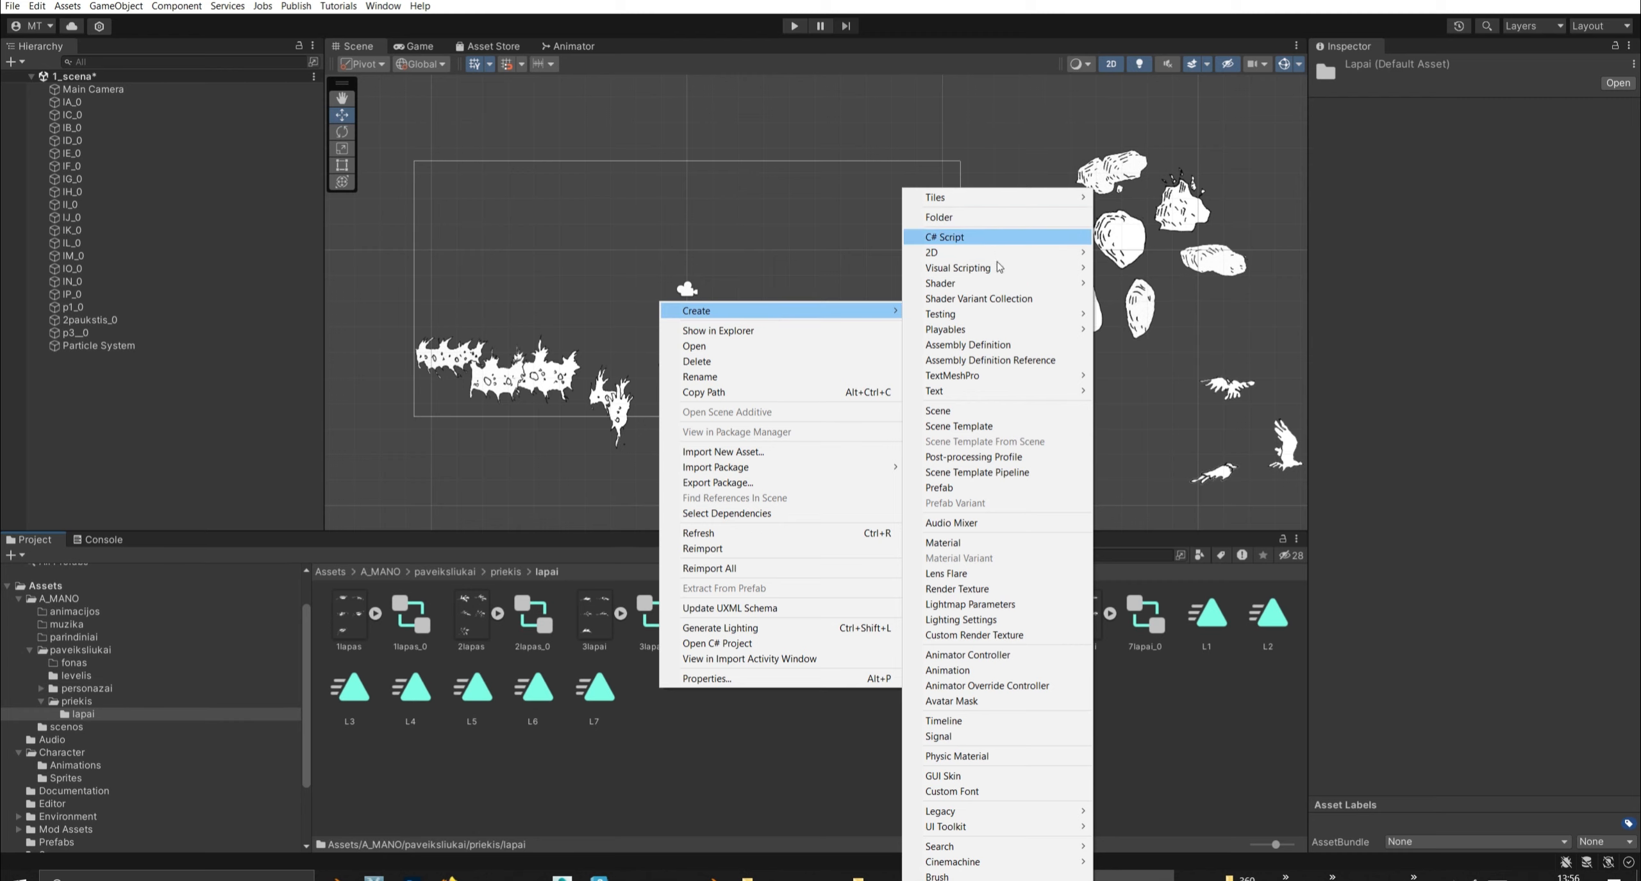
{"action": "left_click", "coordinate": [943, 542]}
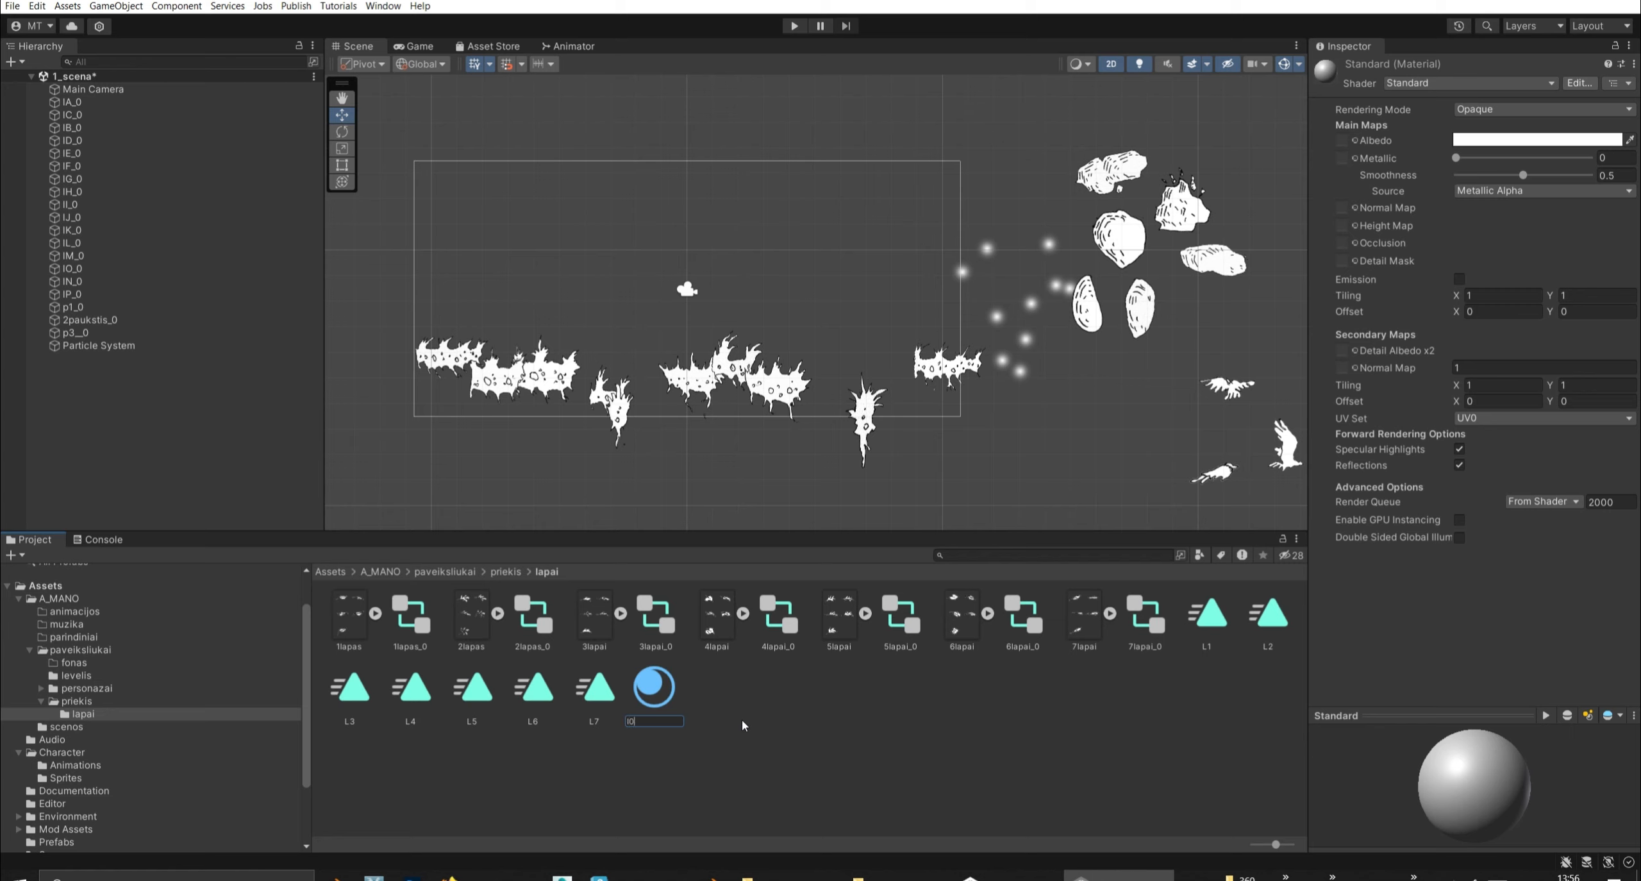
{"action": "key", "text": "Return"}
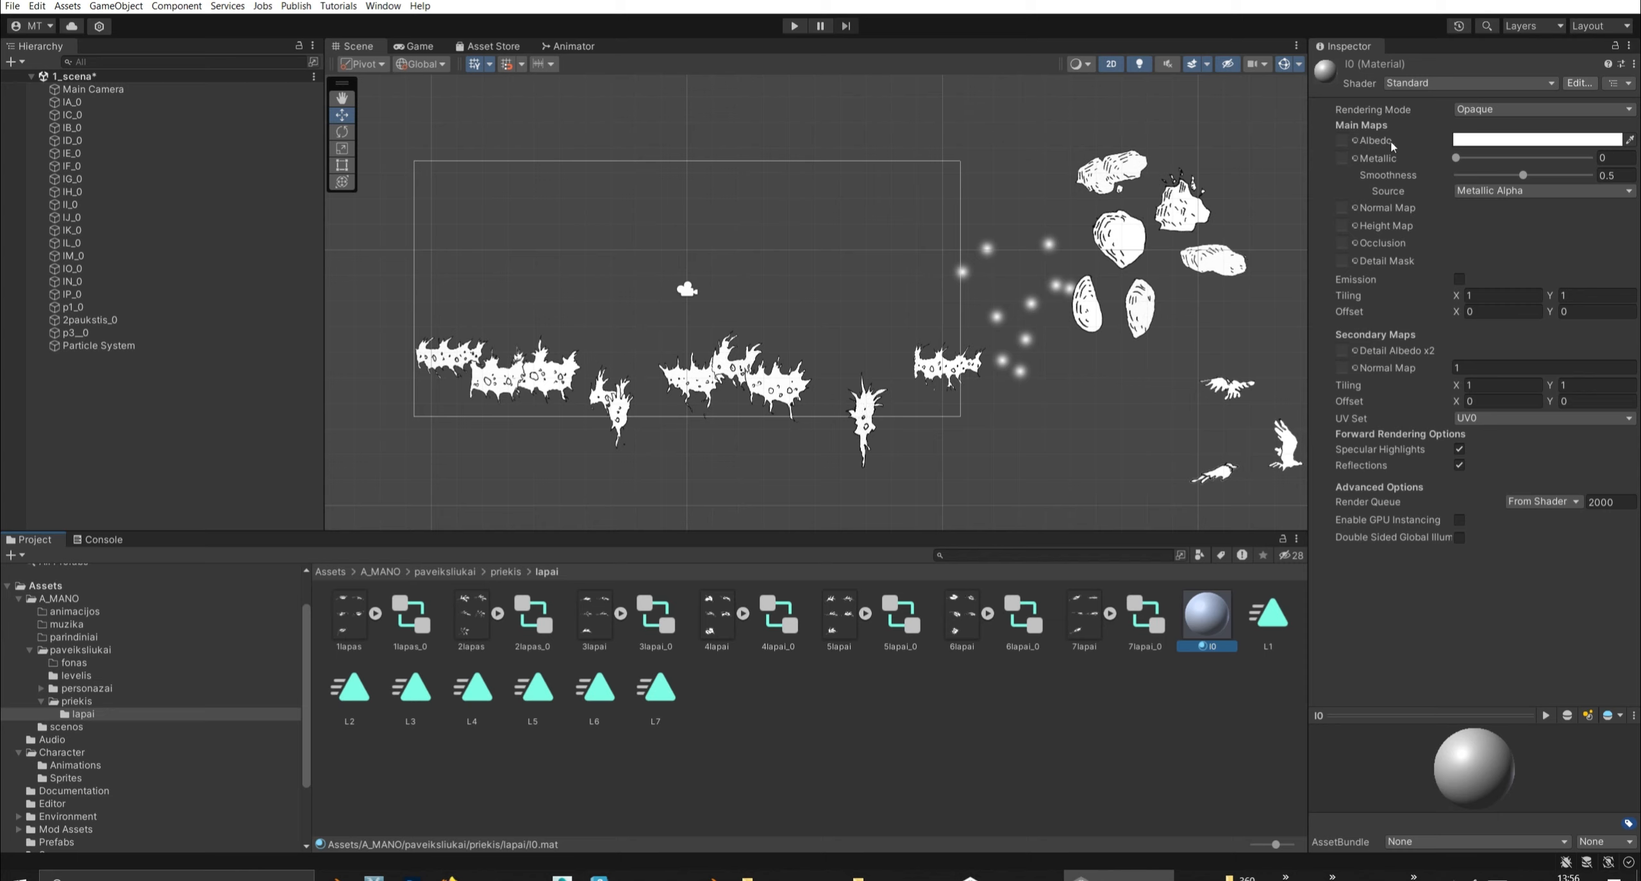
Assign the 1lapas texture as the l0 material's Albedo map.
{"action": "left_click", "coordinate": [1355, 140]}
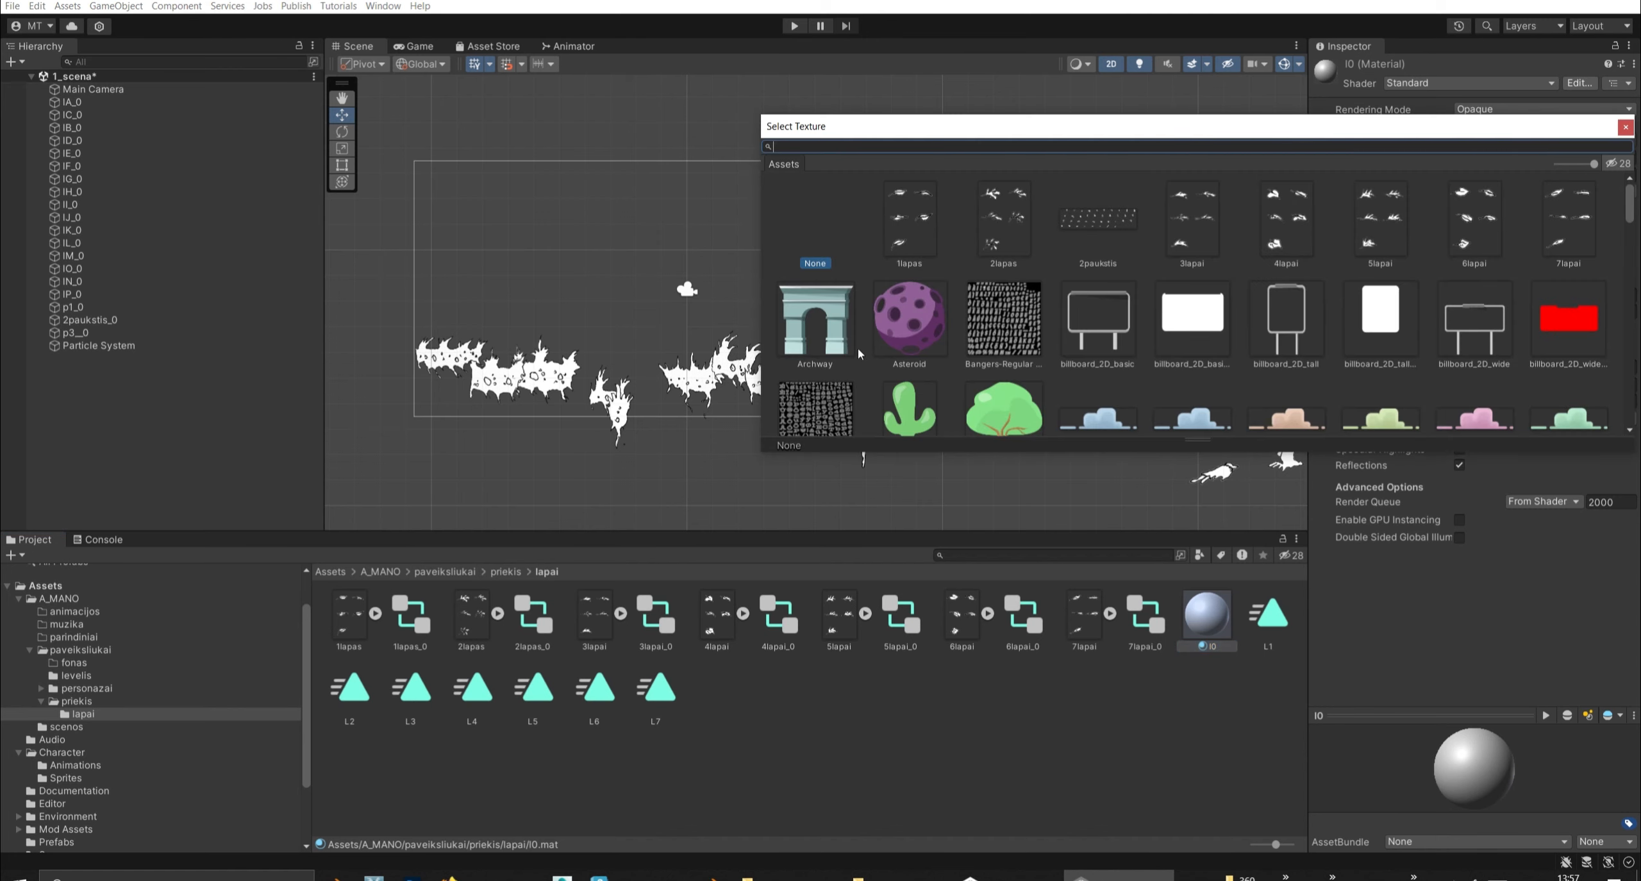
{"action": "left_click", "coordinate": [900, 272]}
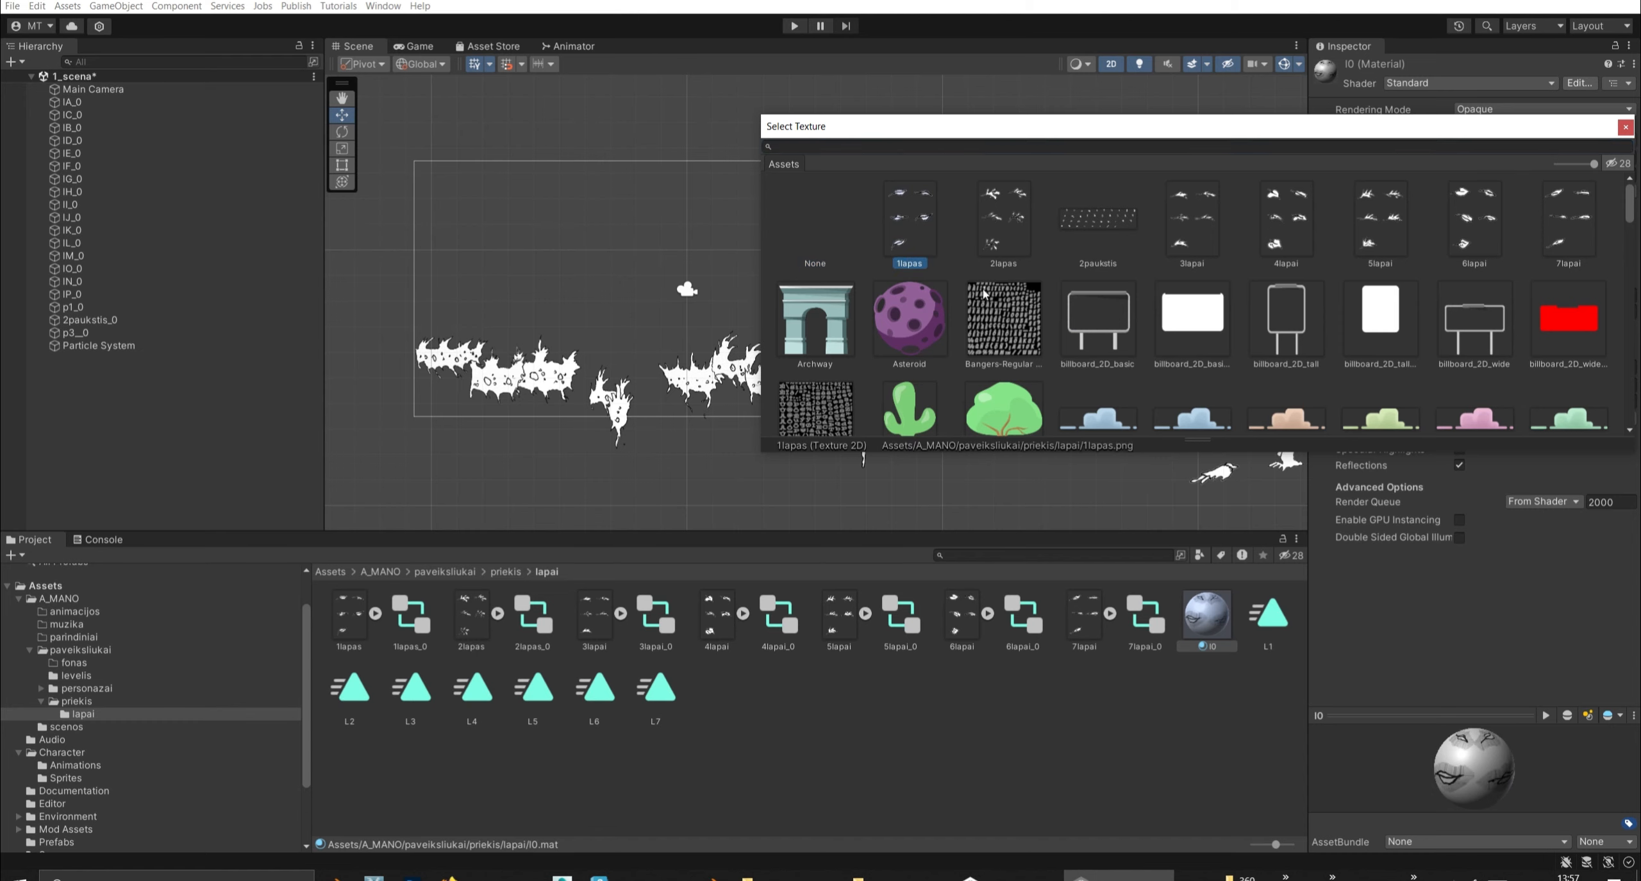
{"action": "double_click", "coordinate": [905, 229]}
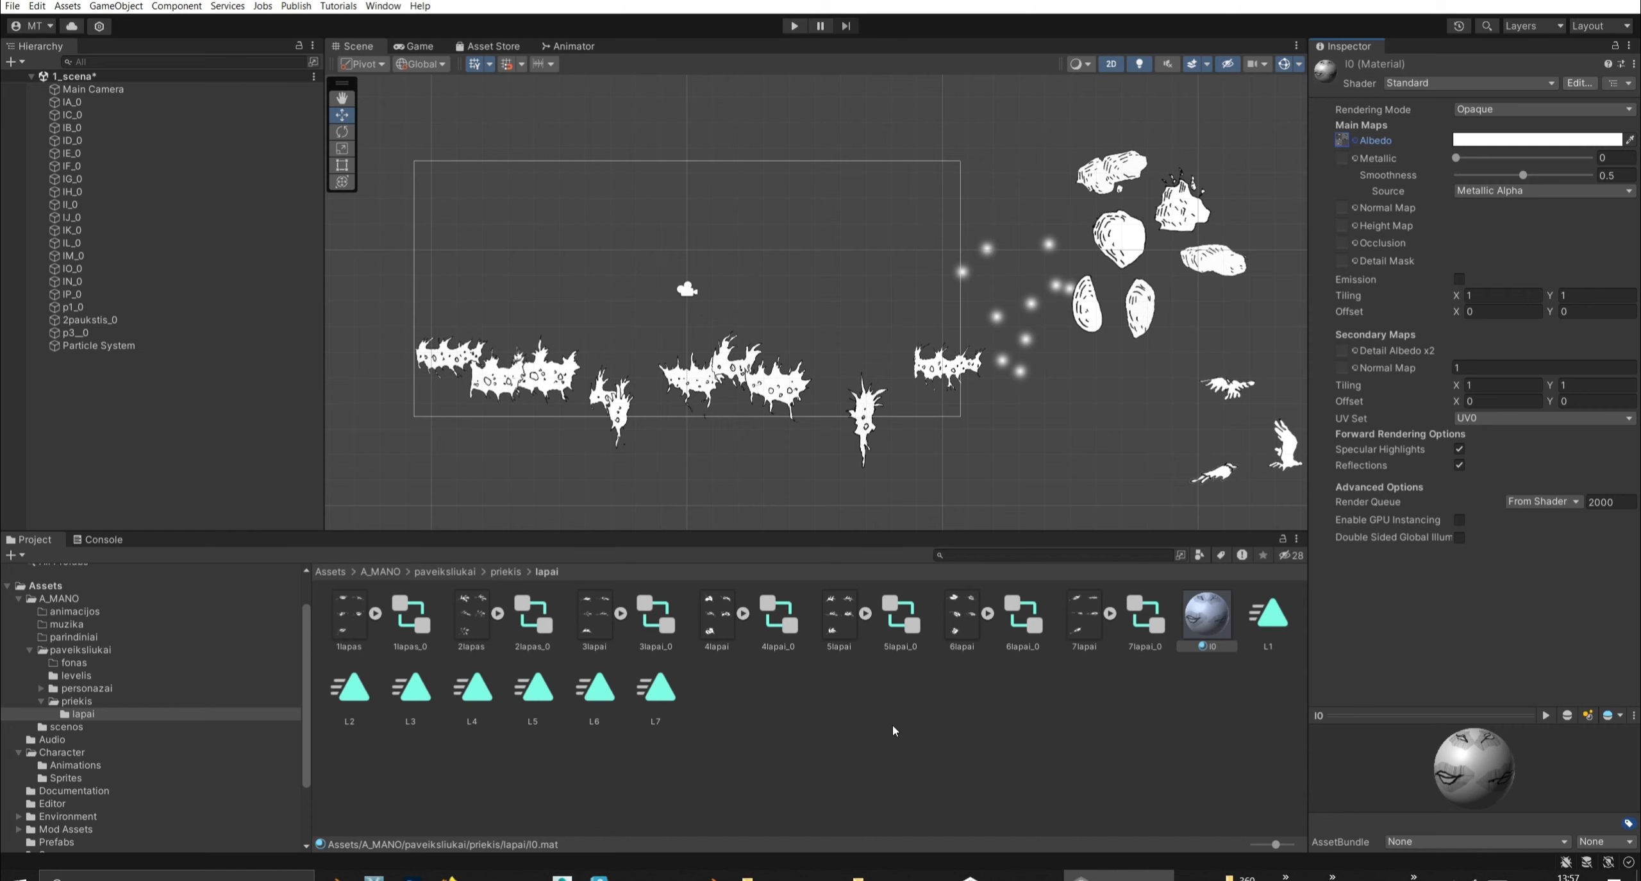
Assign the l0 material to the particle system's renderer and play the particle preview.
{"action": "left_click", "coordinate": [1005, 309]}
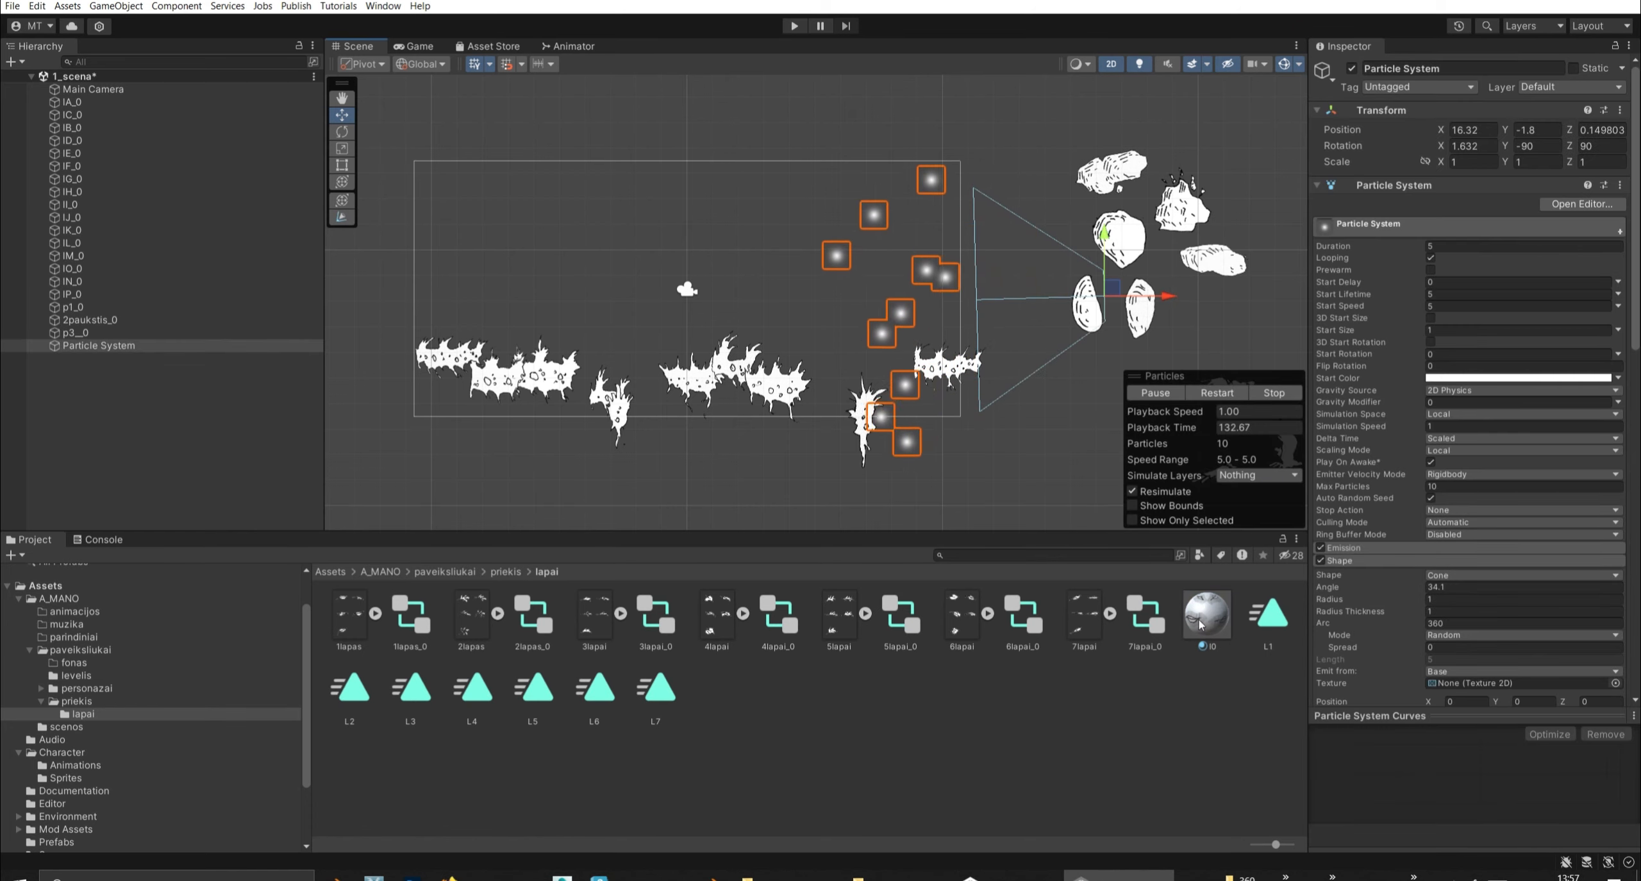
{"action": "left_click_drag", "start_coordinate": [1155, 595], "coordinate": [761, 247]}
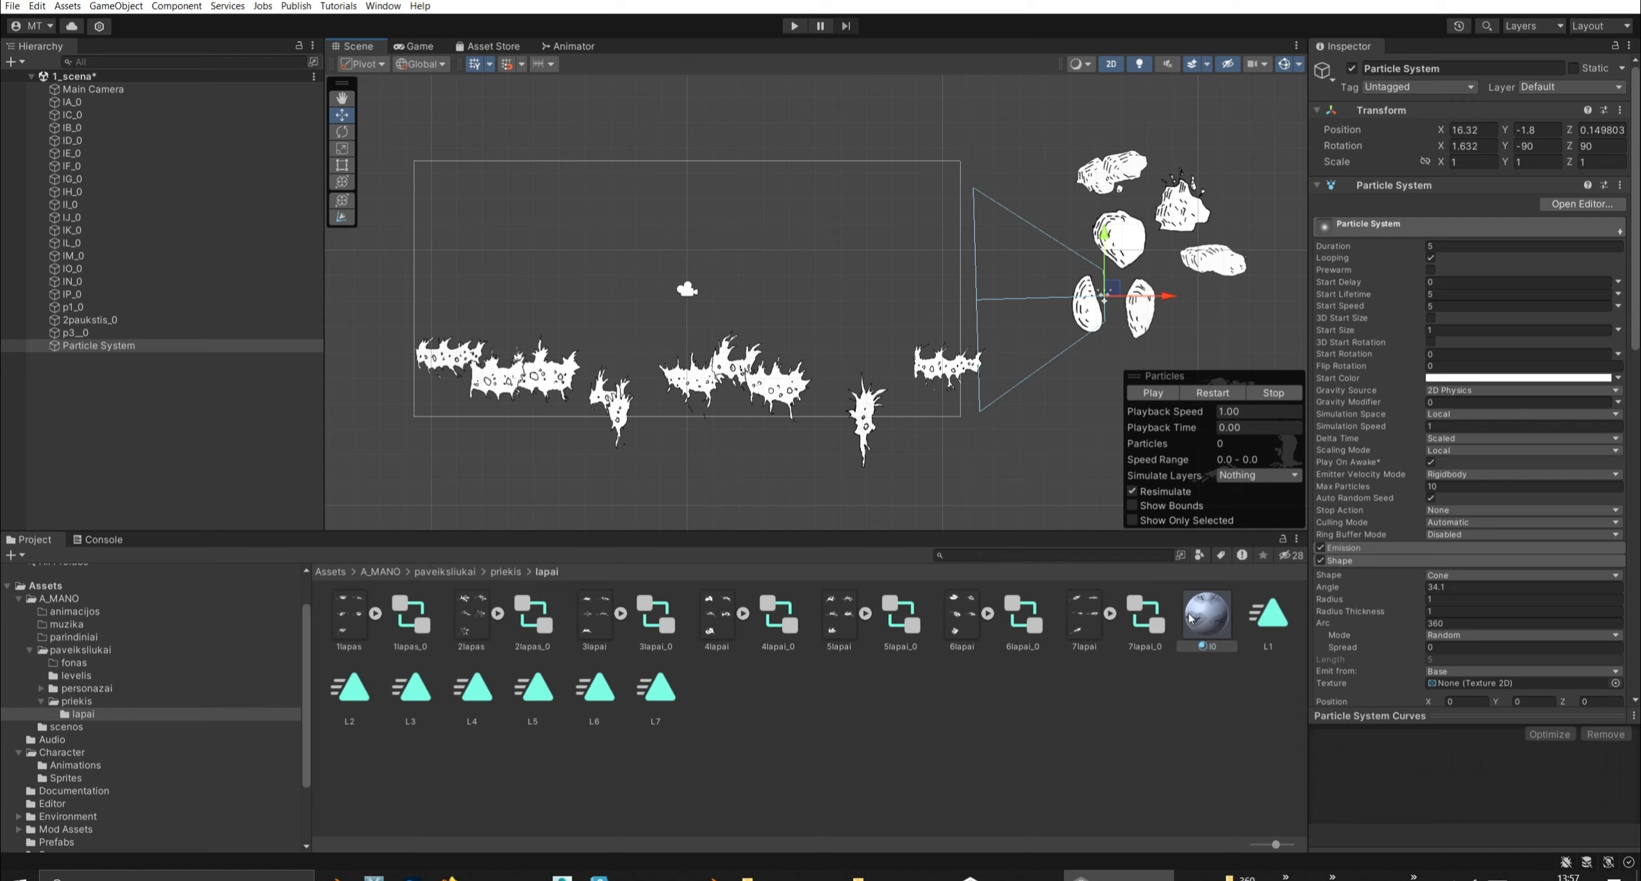
{"action": "left_click", "coordinate": [1142, 392]}
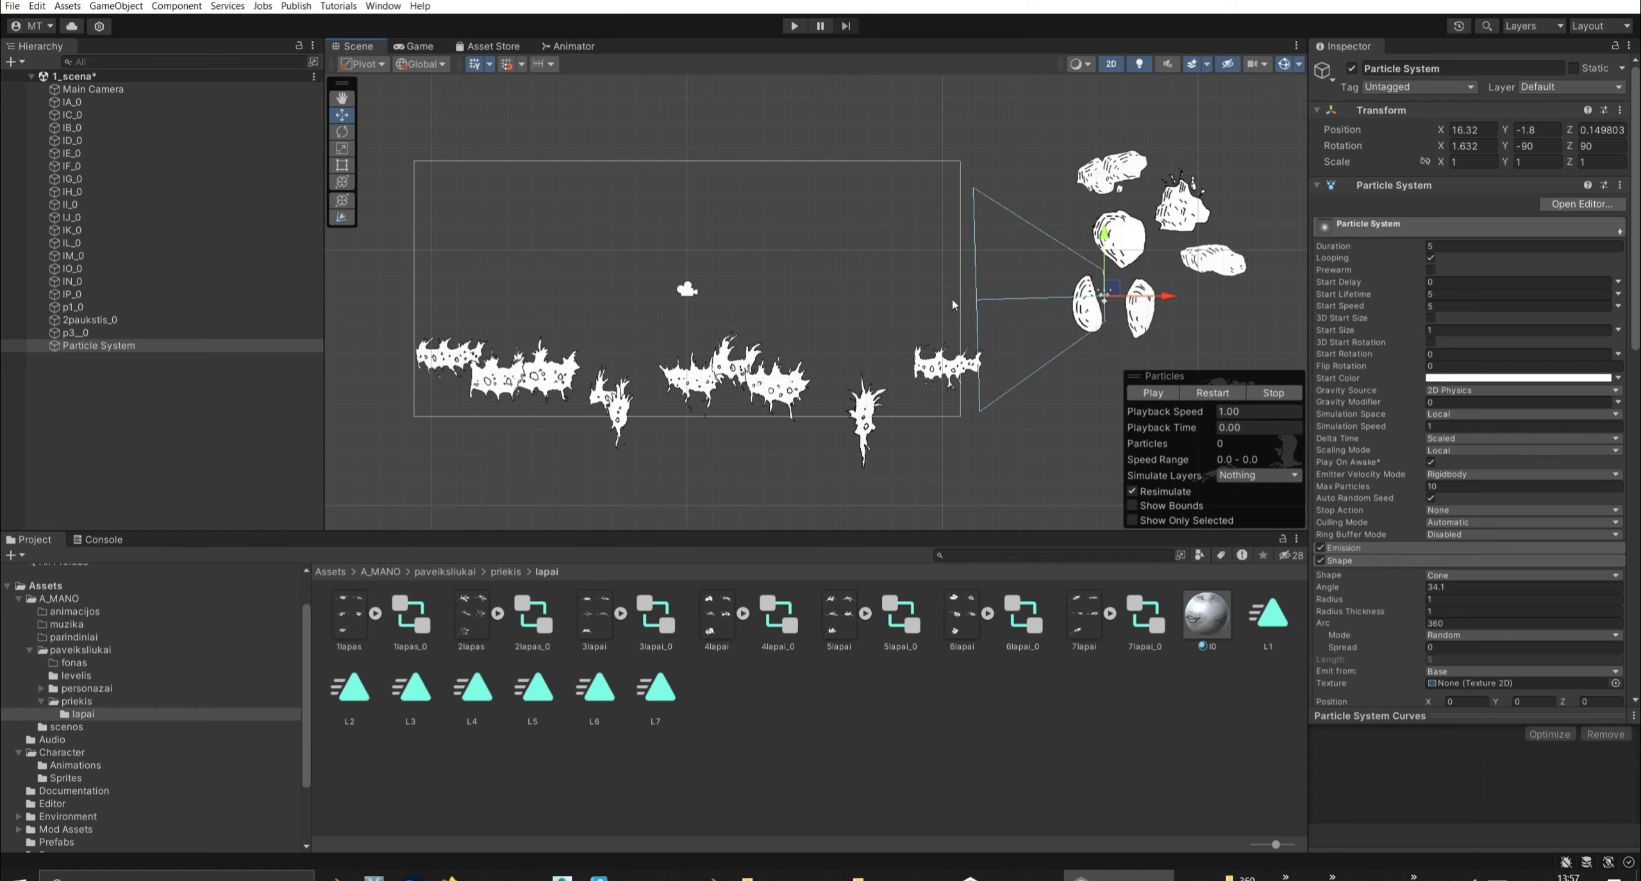
{"action": "scroll", "coordinate": [1411, 618], "scroll_direction": "down", "scroll_amount": 15}
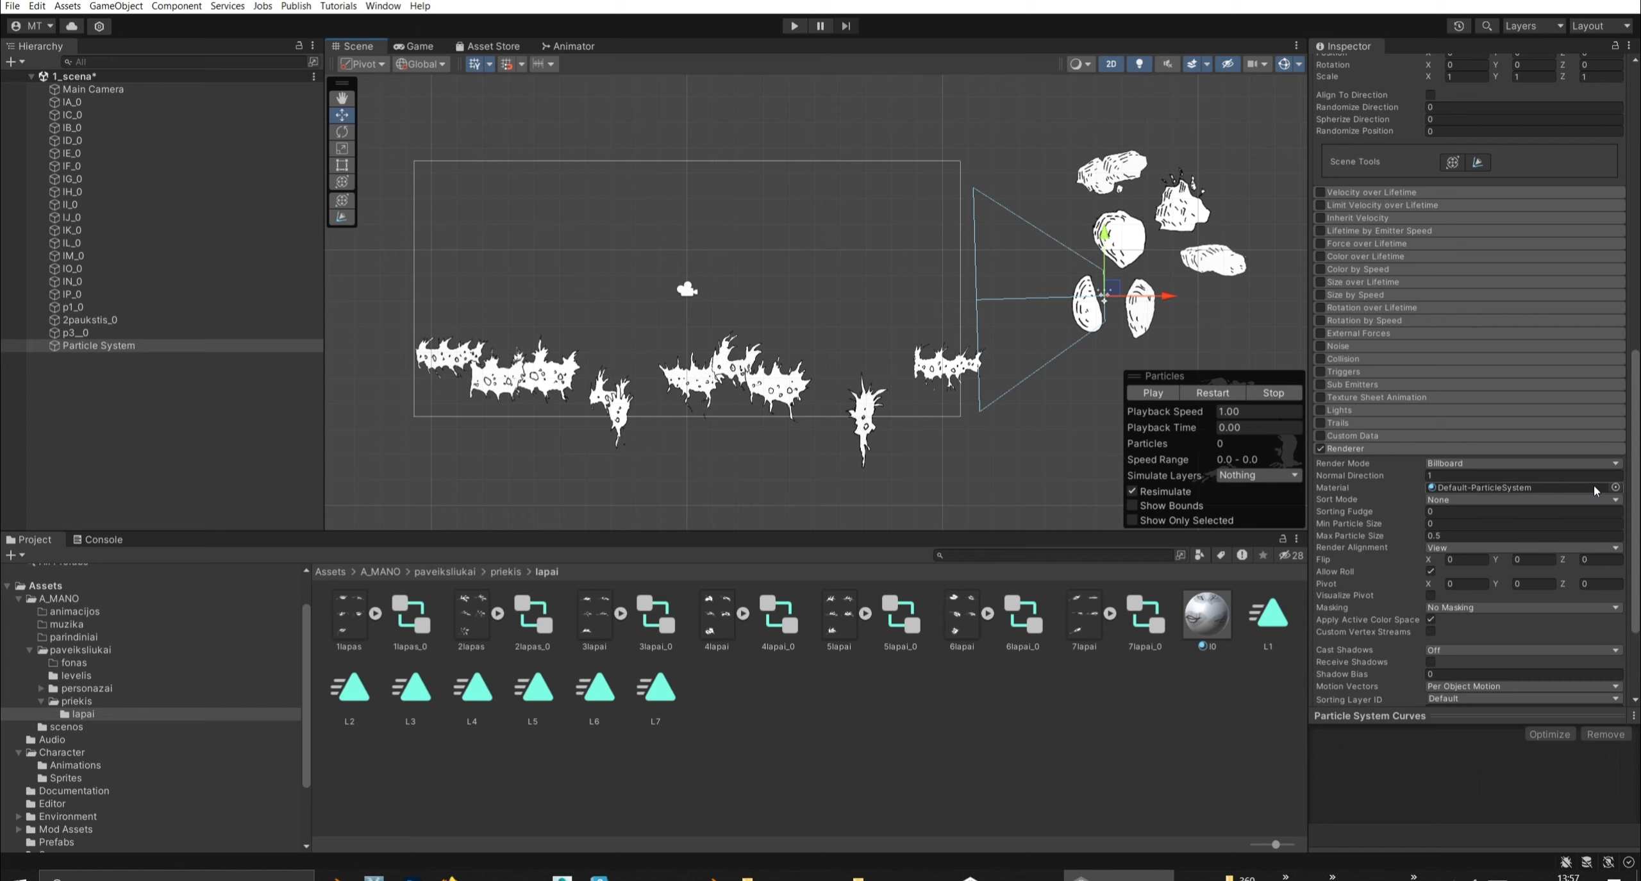
{"action": "left_click_drag", "start_coordinate": [1203, 617], "coordinate": [1453, 487]}
{"action": "left_click", "coordinate": [1164, 396]}
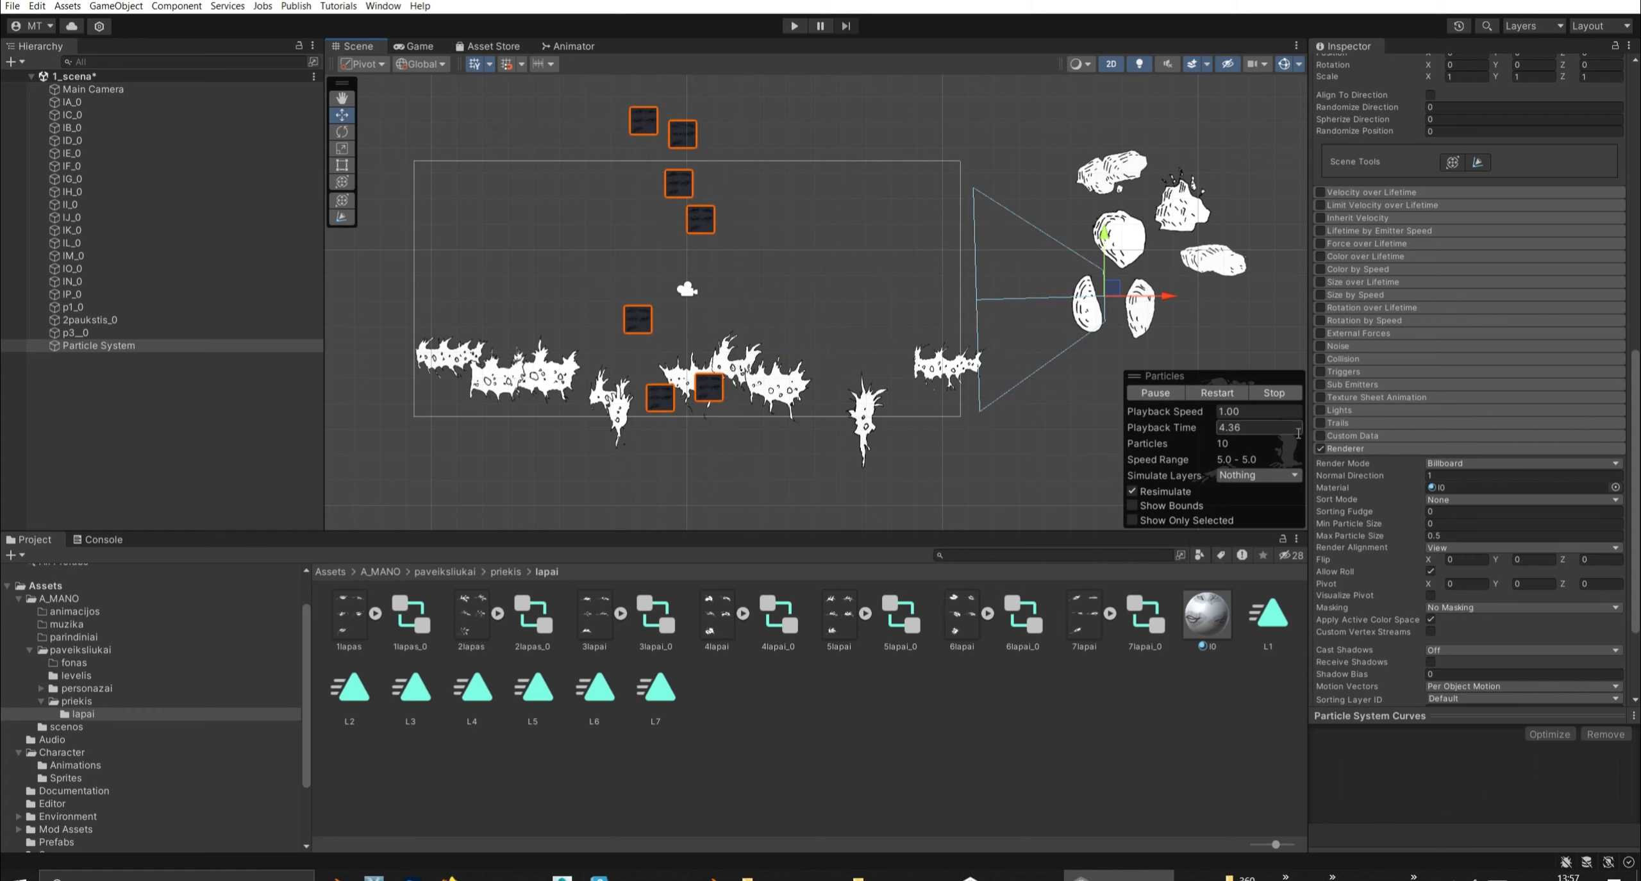
Set the l0 material's rendering mode to Cutout.
{"action": "left_click", "coordinate": [1200, 618]}
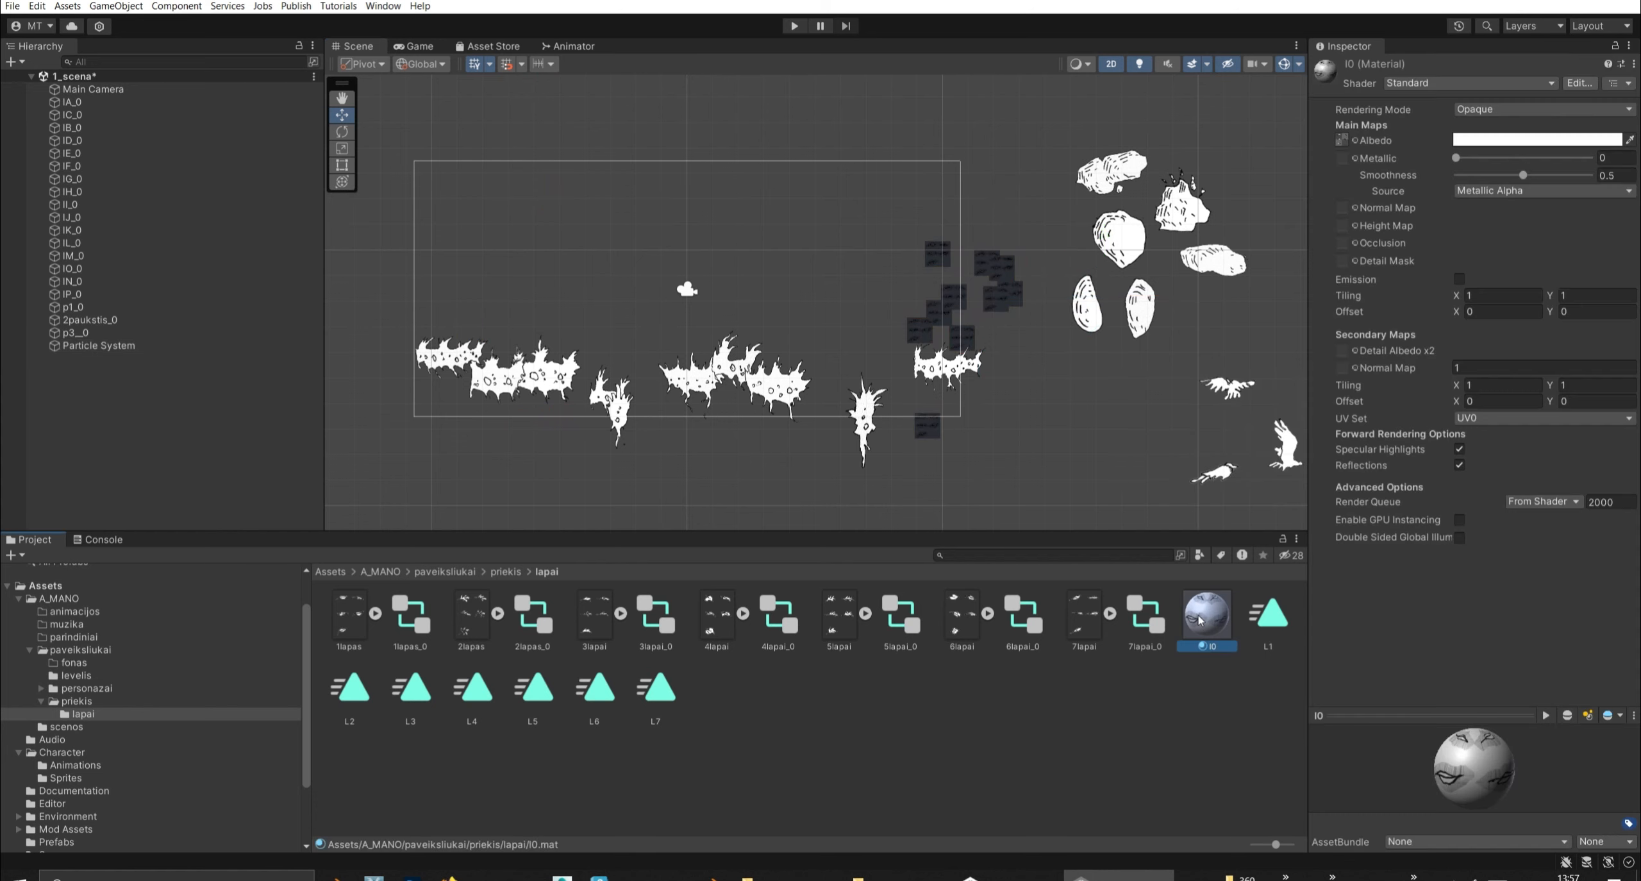
{"action": "left_click", "coordinate": [1495, 109]}
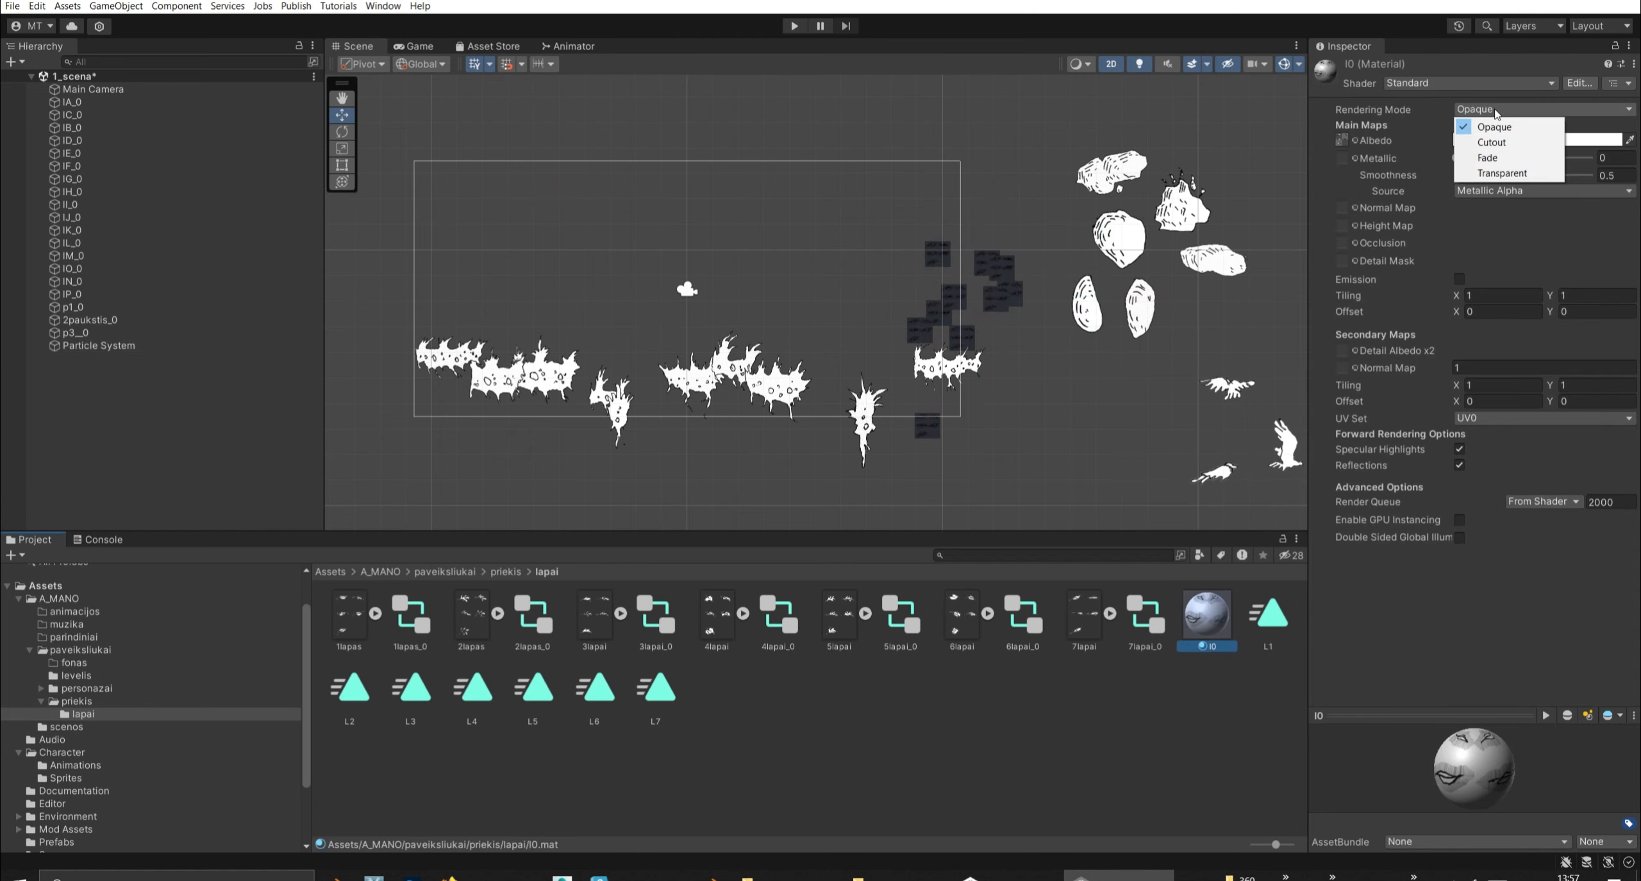
{"action": "left_click", "coordinate": [1494, 143]}
Try the Fade and Transparent rendering modes on the l0 material, comparing the leaf particles up close, and return it to Cutout.
{"action": "left_click", "coordinate": [1491, 109]}
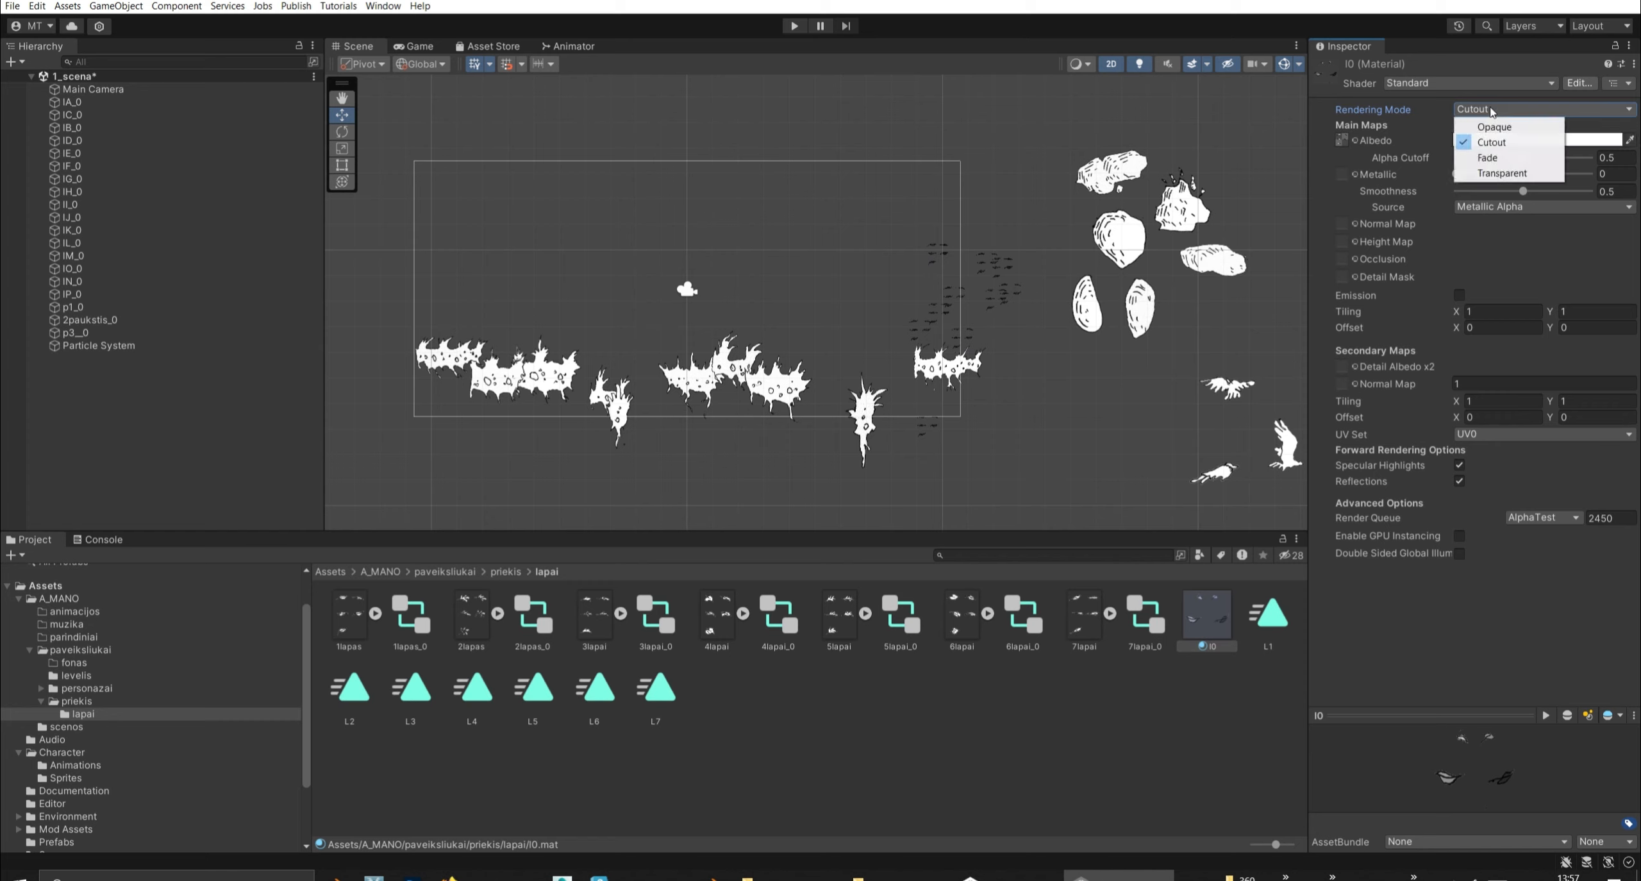
{"action": "left_click", "coordinate": [1492, 157]}
{"action": "left_click", "coordinate": [1500, 110]}
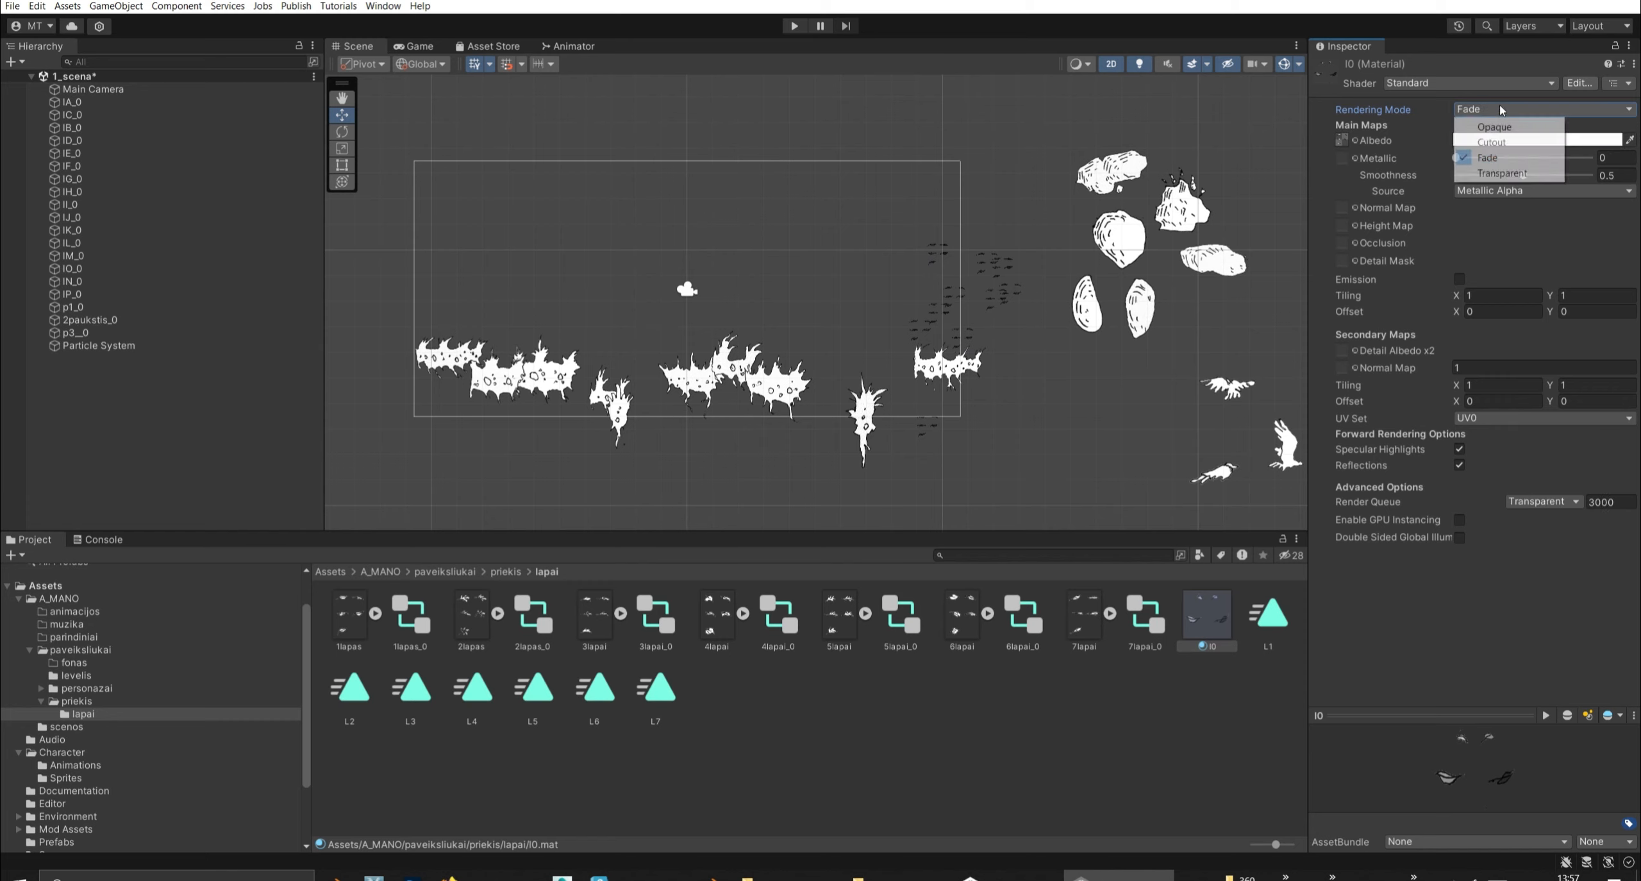
{"action": "left_click", "coordinate": [1482, 173]}
{"action": "left_click", "coordinate": [1481, 110]}
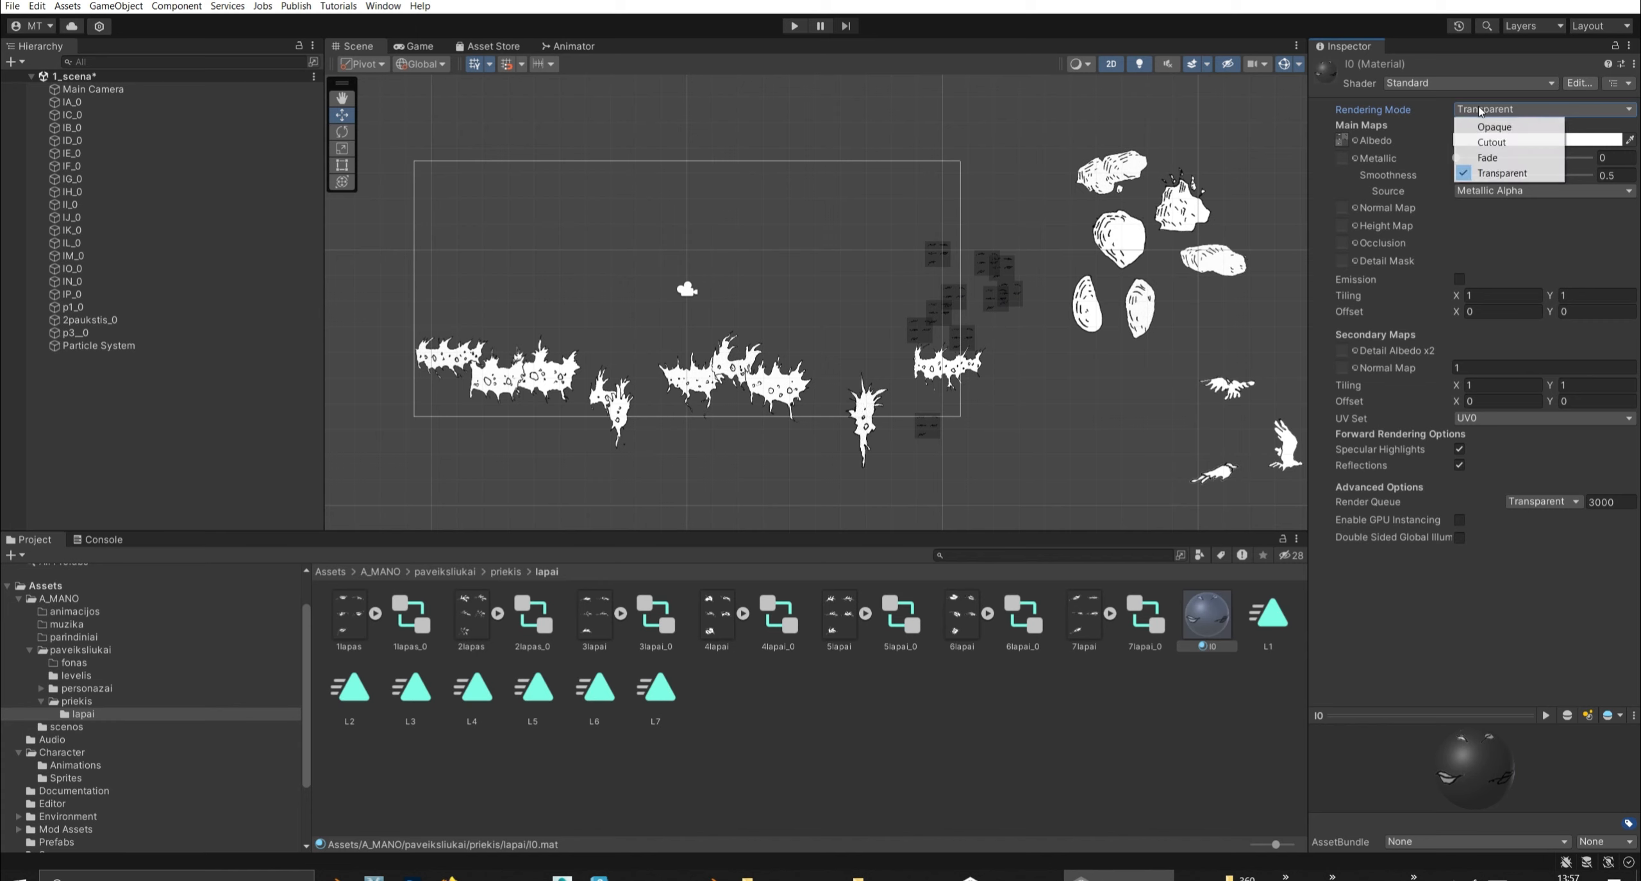
{"action": "left_click", "coordinate": [1493, 142]}
{"action": "left_click", "coordinate": [1500, 111]}
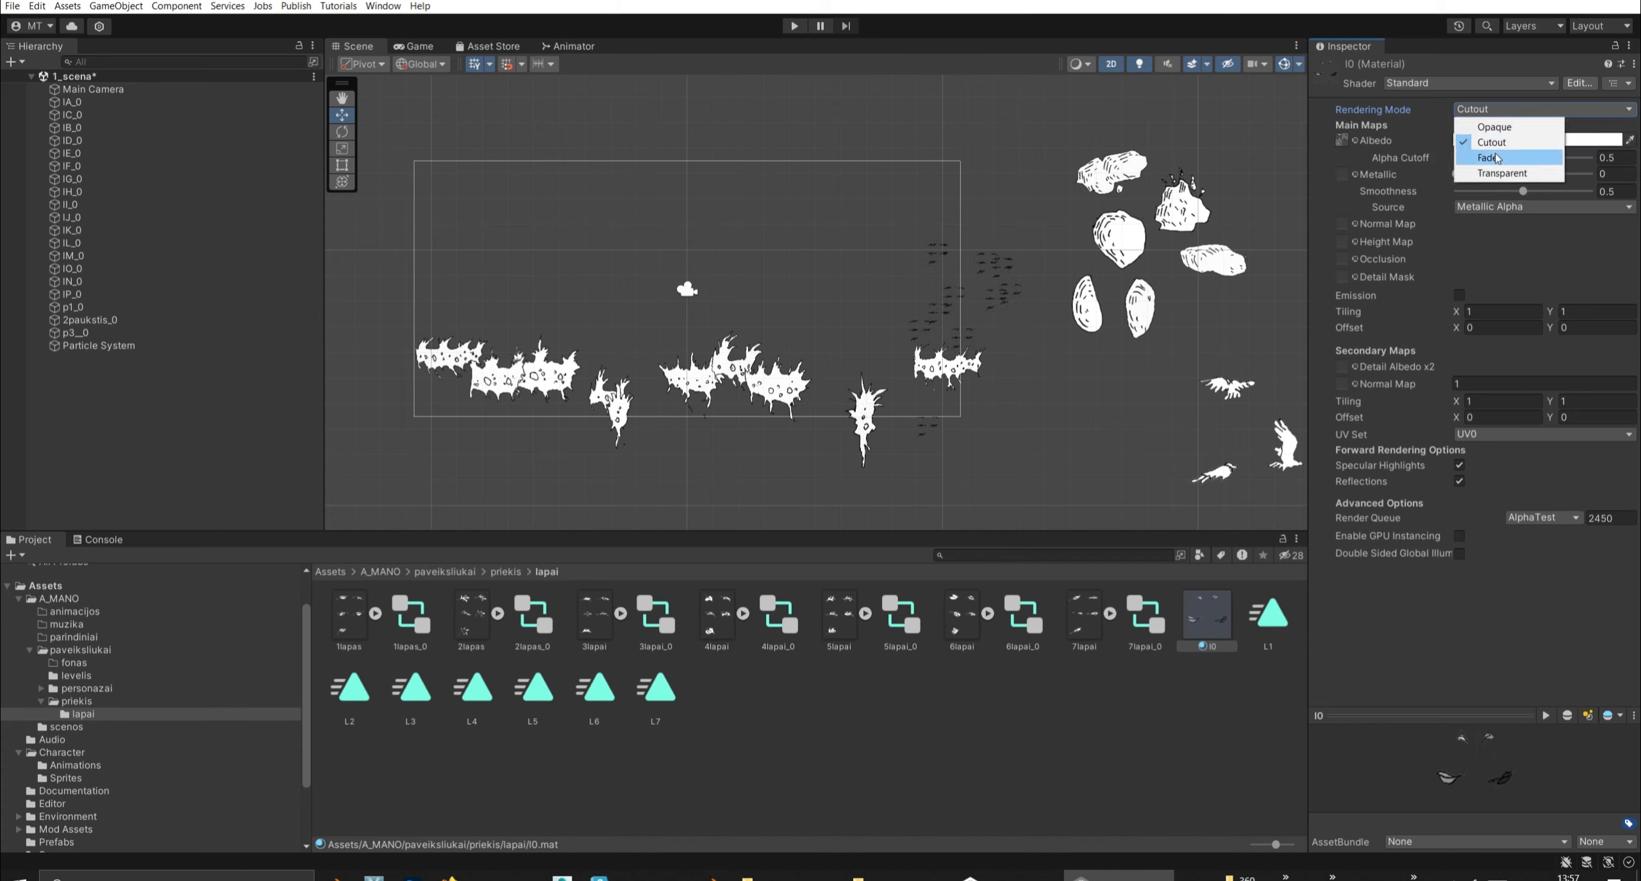
{"action": "left_click", "coordinate": [1492, 158]}
{"action": "scroll", "coordinate": [933, 340], "scroll_direction": "up", "scroll_amount": 4}
{"action": "scroll", "coordinate": [908, 318], "scroll_direction": "up", "scroll_amount": 5}
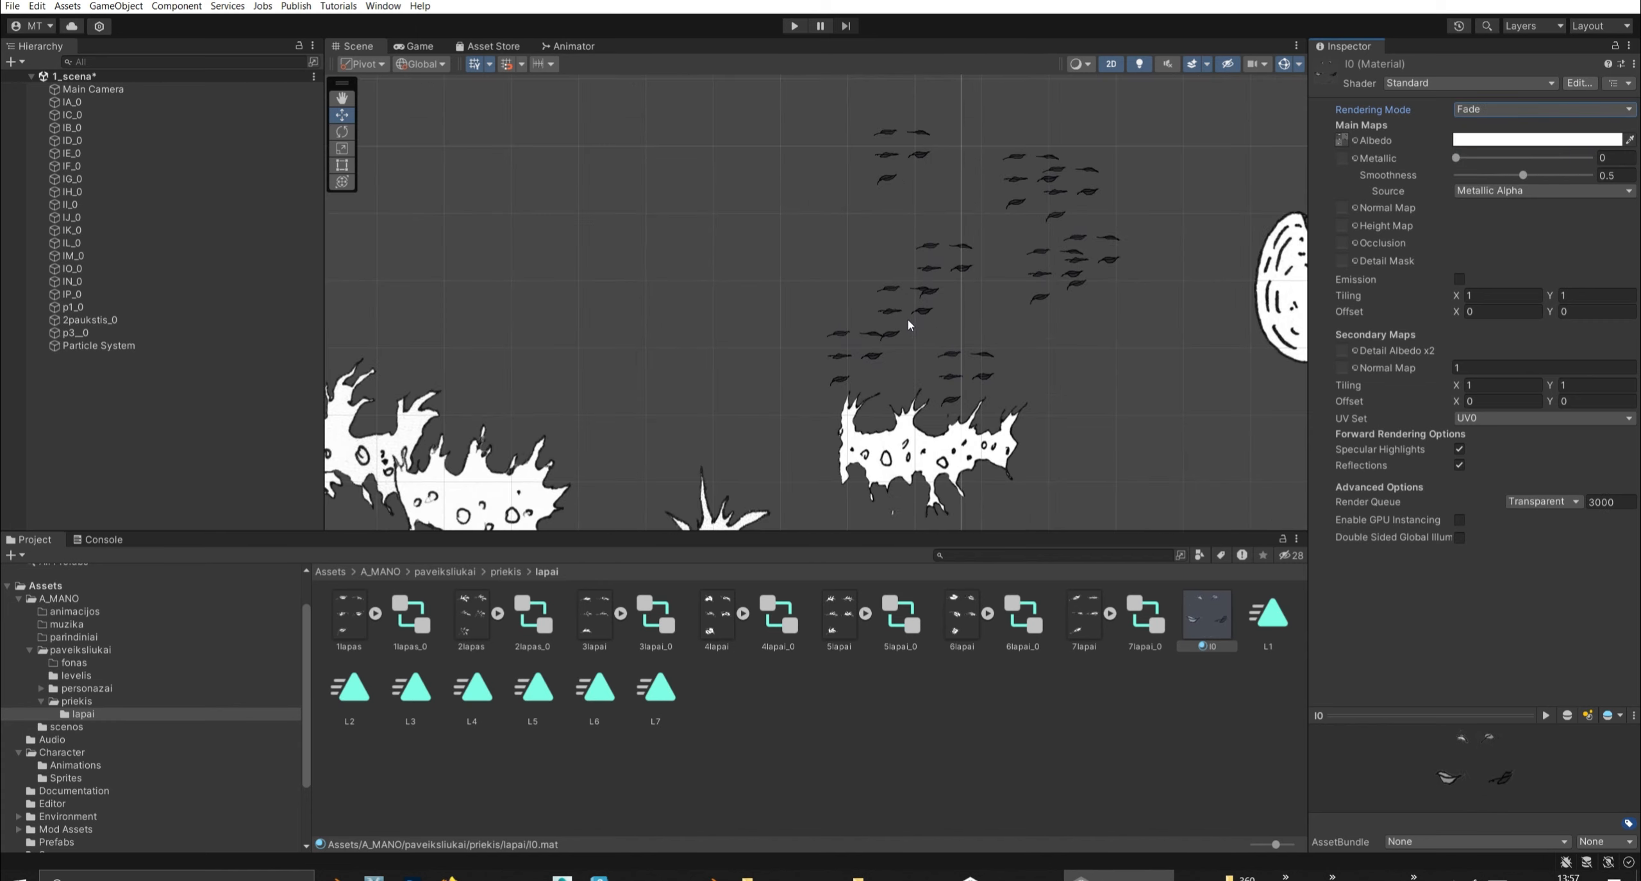
{"action": "left_click", "coordinate": [1529, 109]}
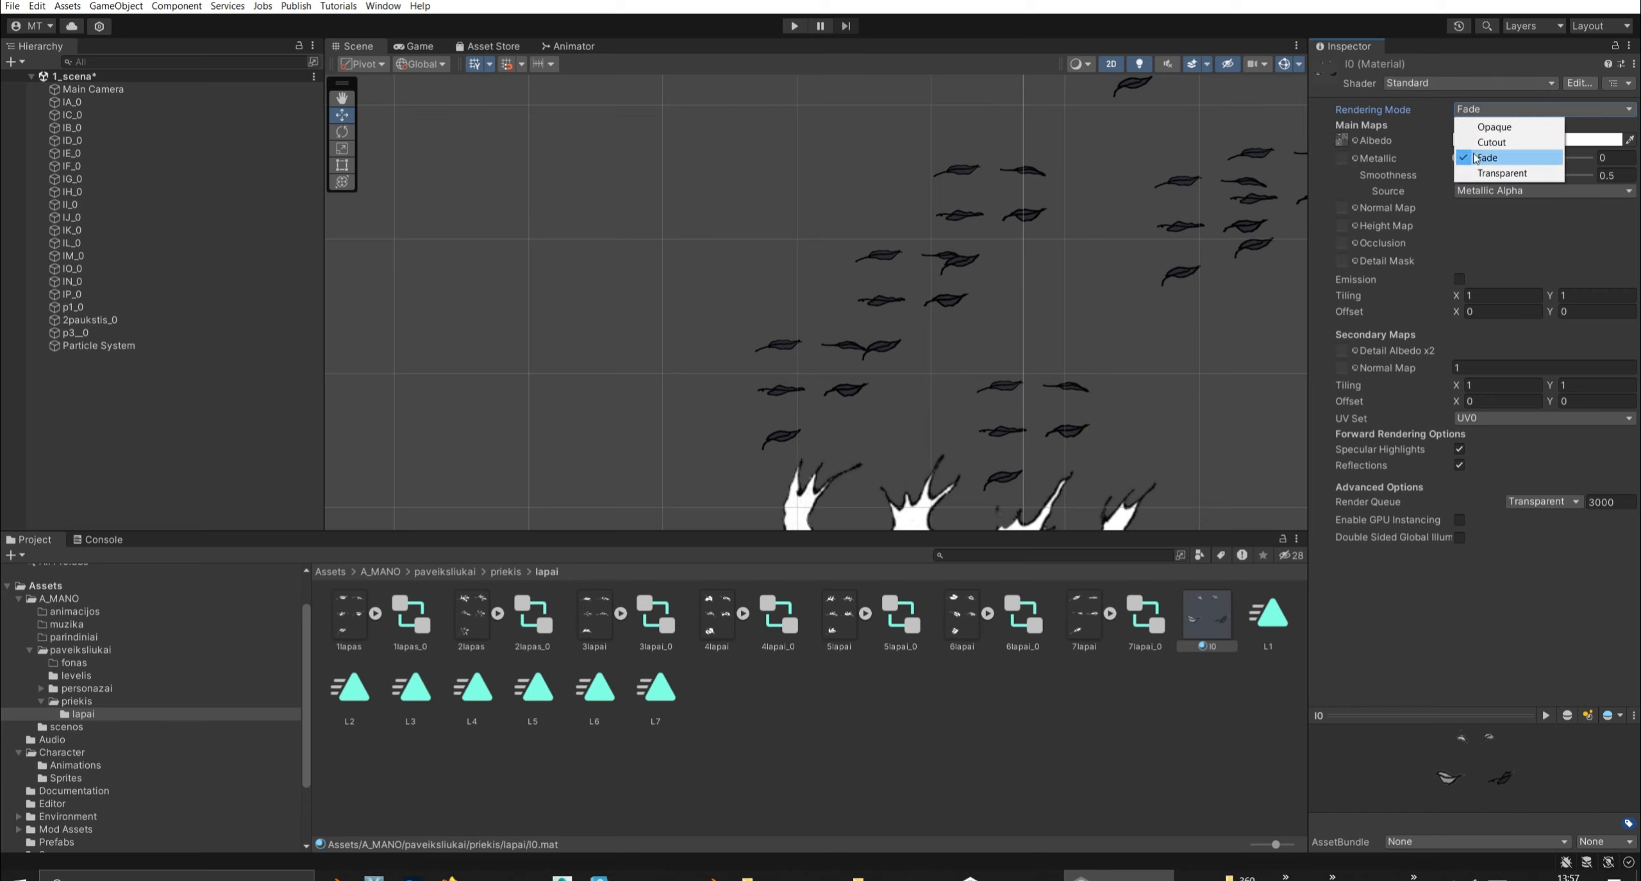
{"action": "left_click", "coordinate": [1493, 142]}
{"action": "left_click", "coordinate": [1493, 111]}
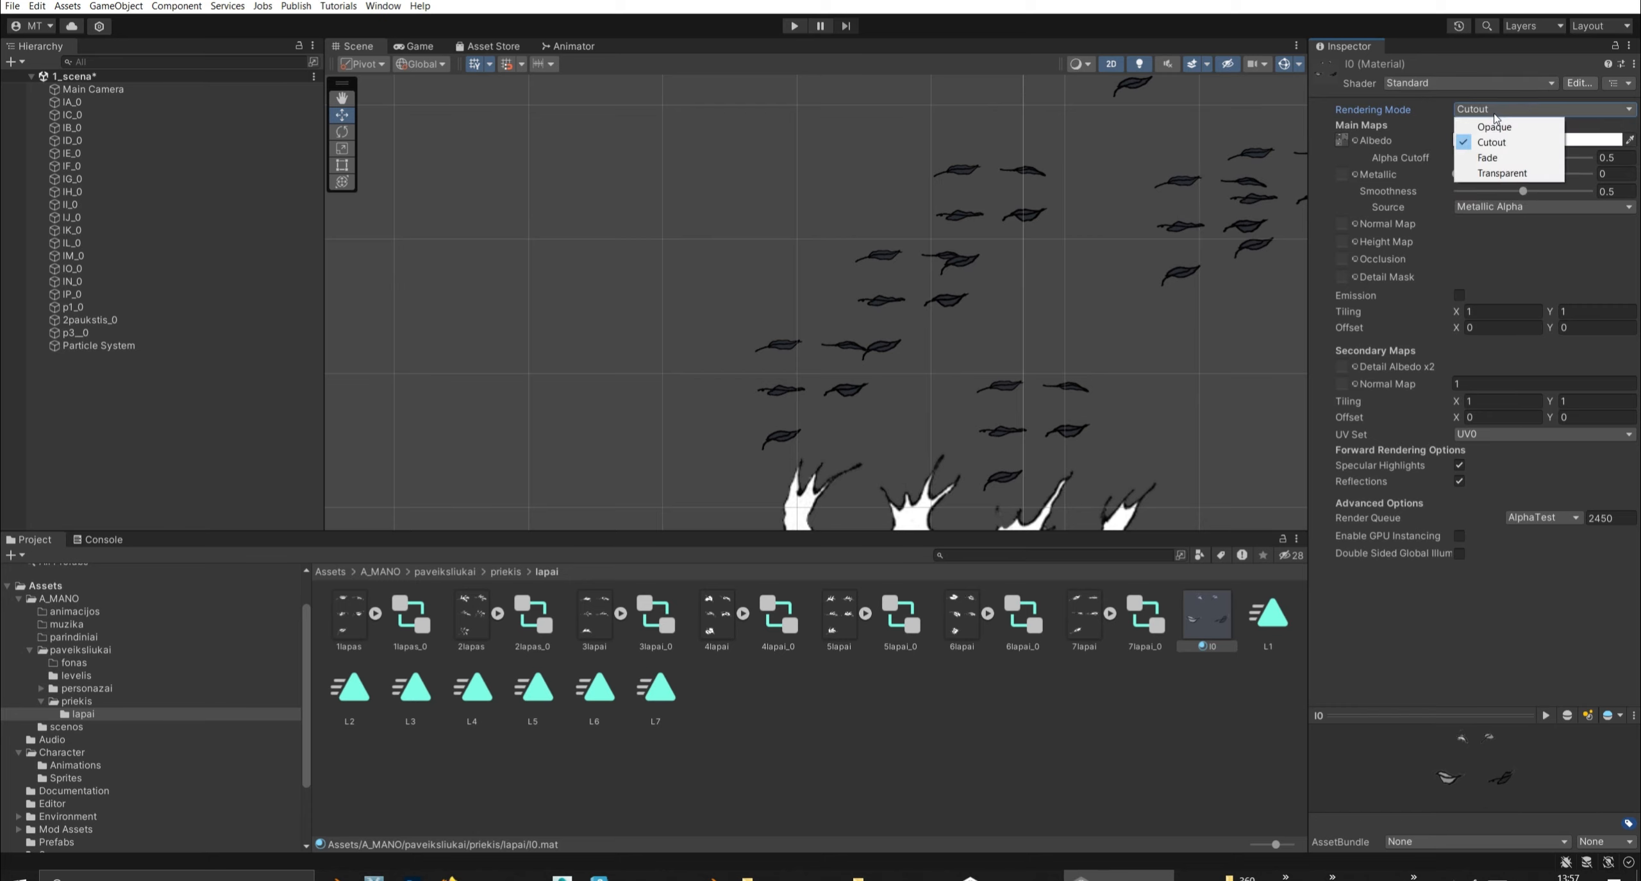
{"action": "left_click", "coordinate": [1426, 121]}
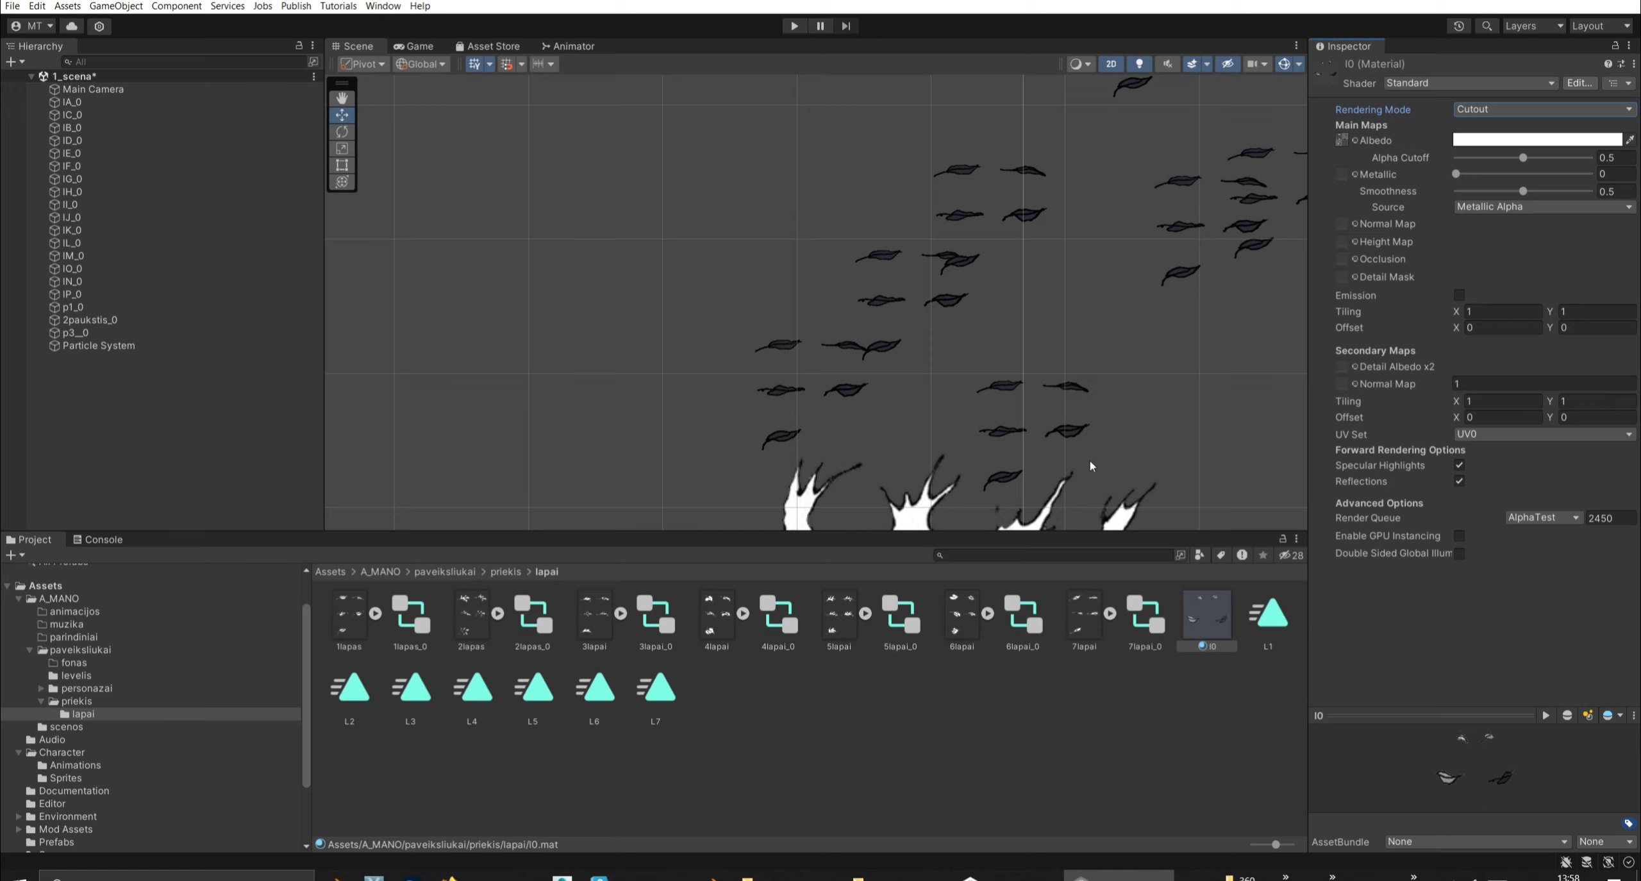
Select the leaf particle system and look through its modules, expanding the Emission and Velocity over Lifetime settings.
{"action": "left_click", "coordinate": [1070, 305]}
{"action": "left_click", "coordinate": [964, 167]}
{"action": "left_click", "coordinate": [964, 165]}
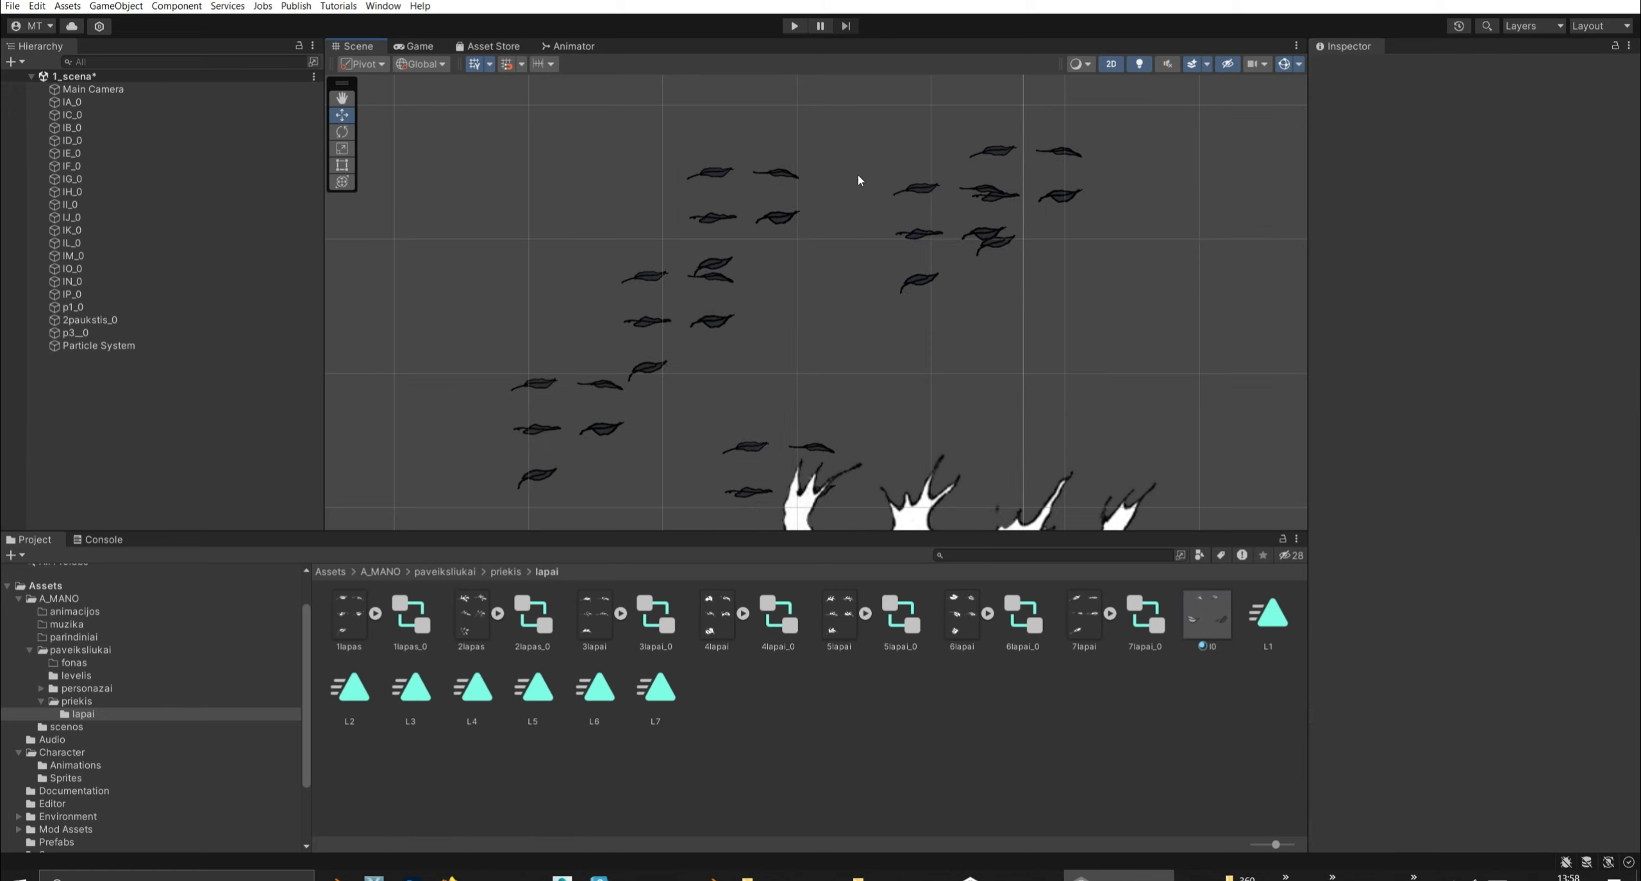
{"action": "left_click", "coordinate": [704, 172]}
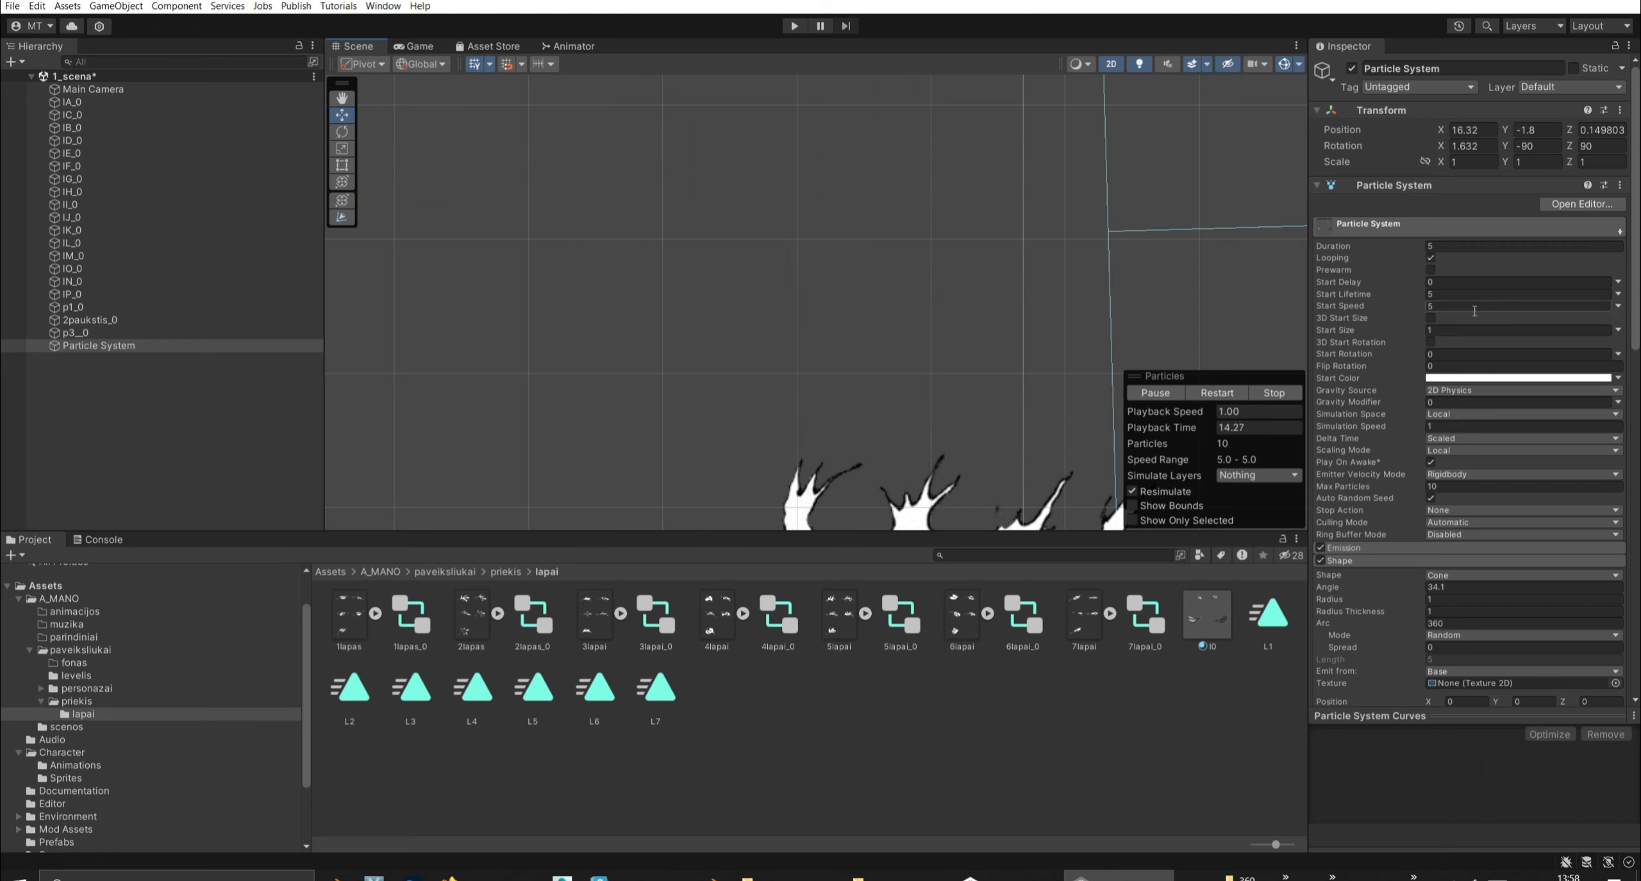
{"action": "scroll", "coordinate": [1454, 403], "scroll_direction": "down", "scroll_amount": 6}
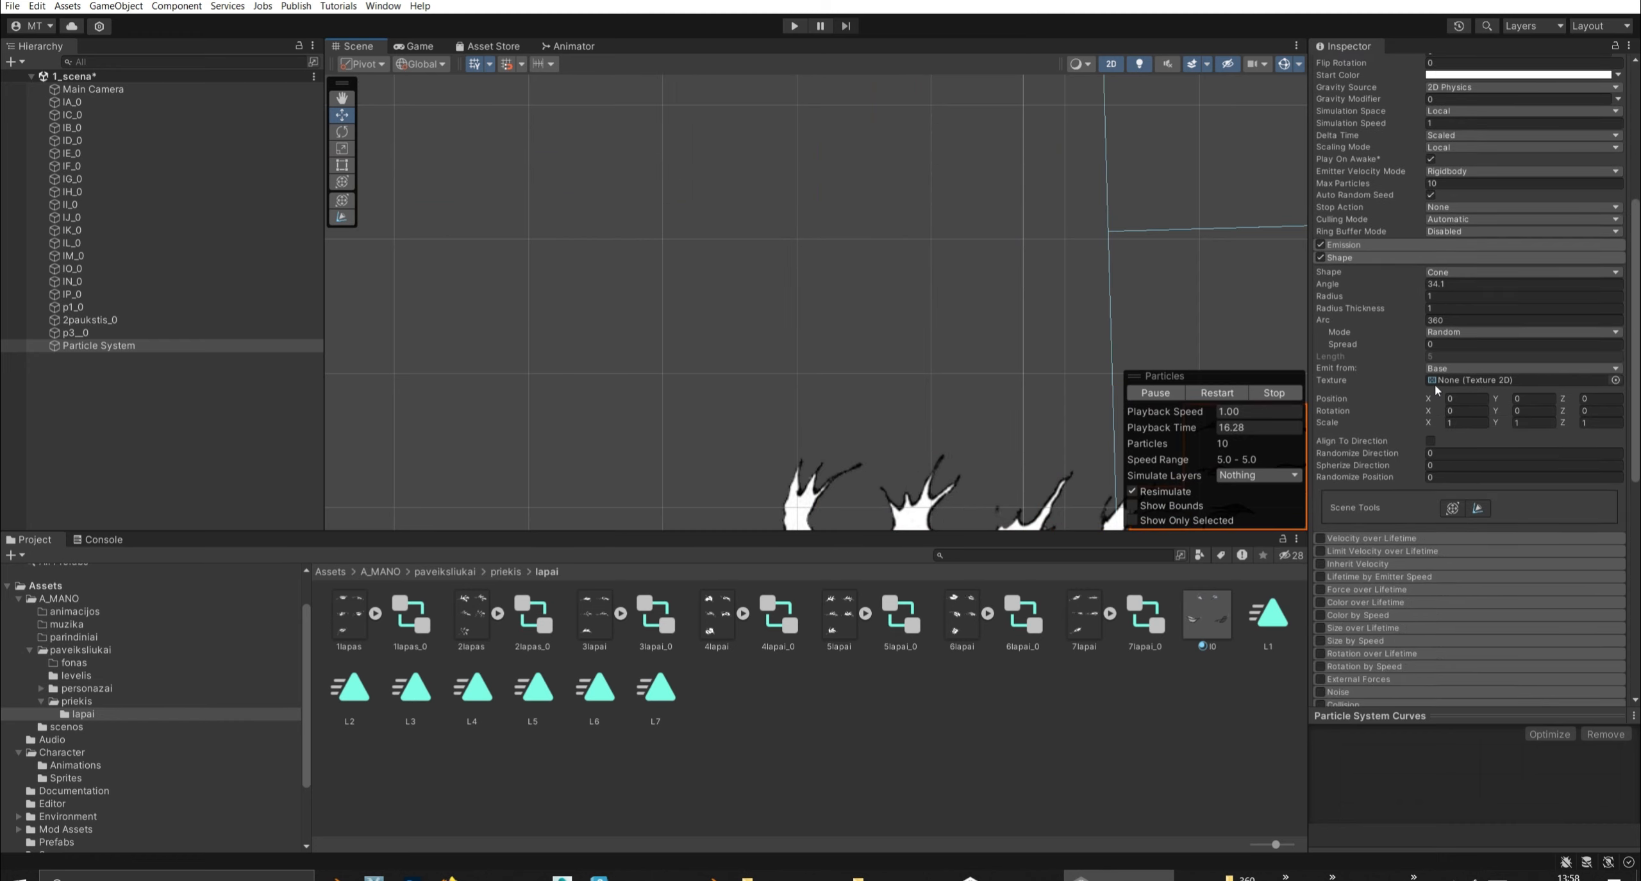
{"action": "scroll", "coordinate": [1373, 325], "scroll_direction": "down", "scroll_amount": 4}
{"action": "scroll", "coordinate": [1405, 405], "scroll_direction": "up", "scroll_amount": 5}
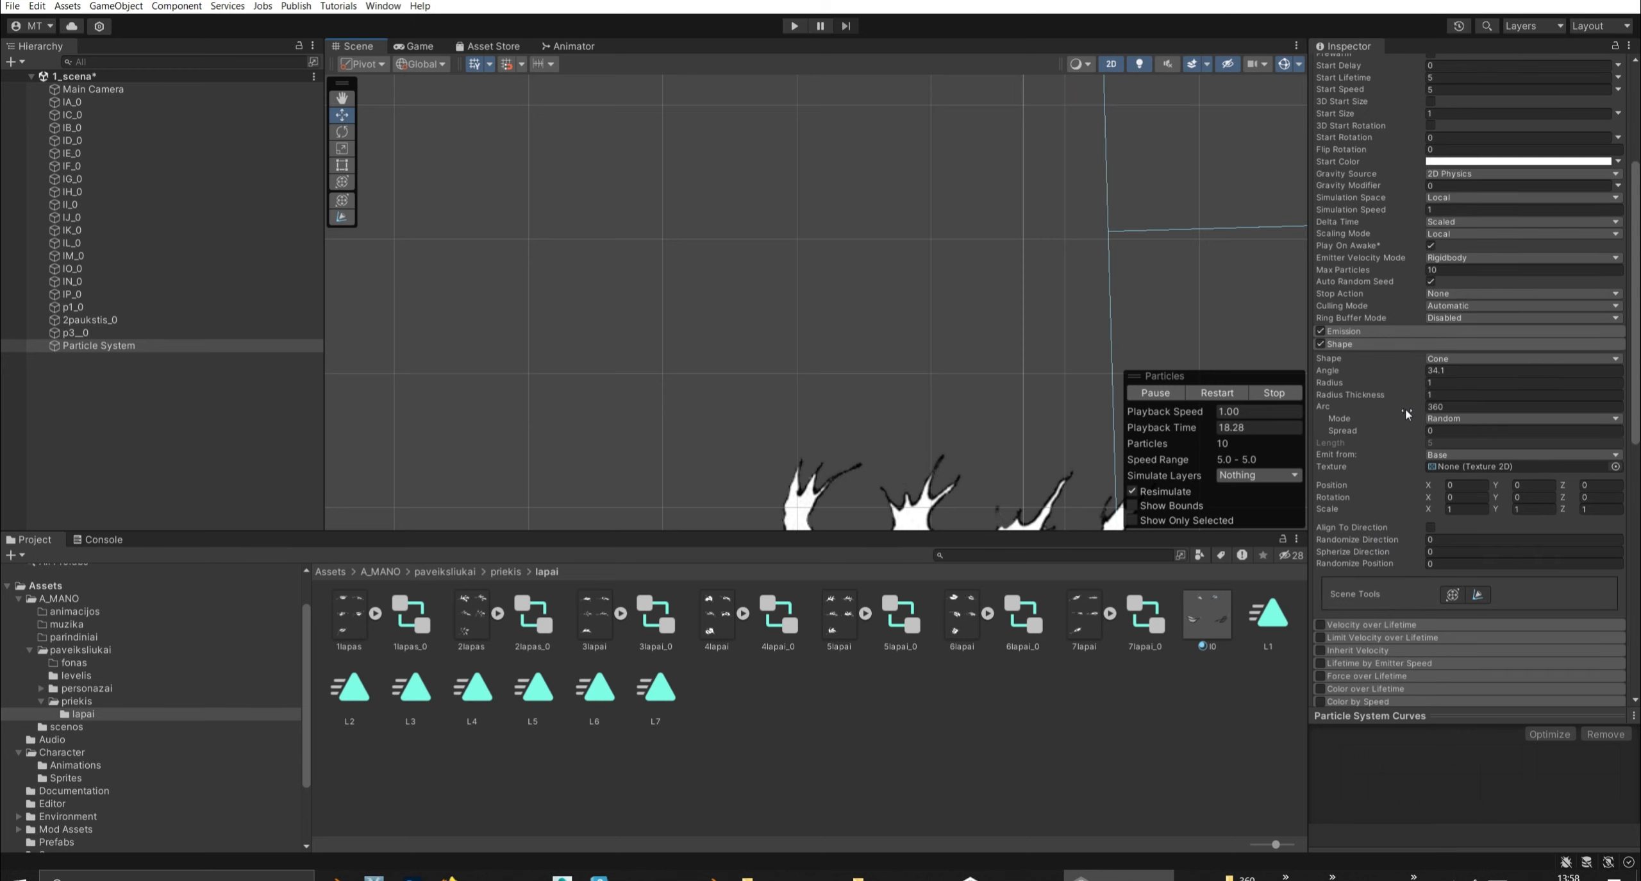
{"action": "scroll", "coordinate": [1390, 369], "scroll_direction": "up", "scroll_amount": 4}
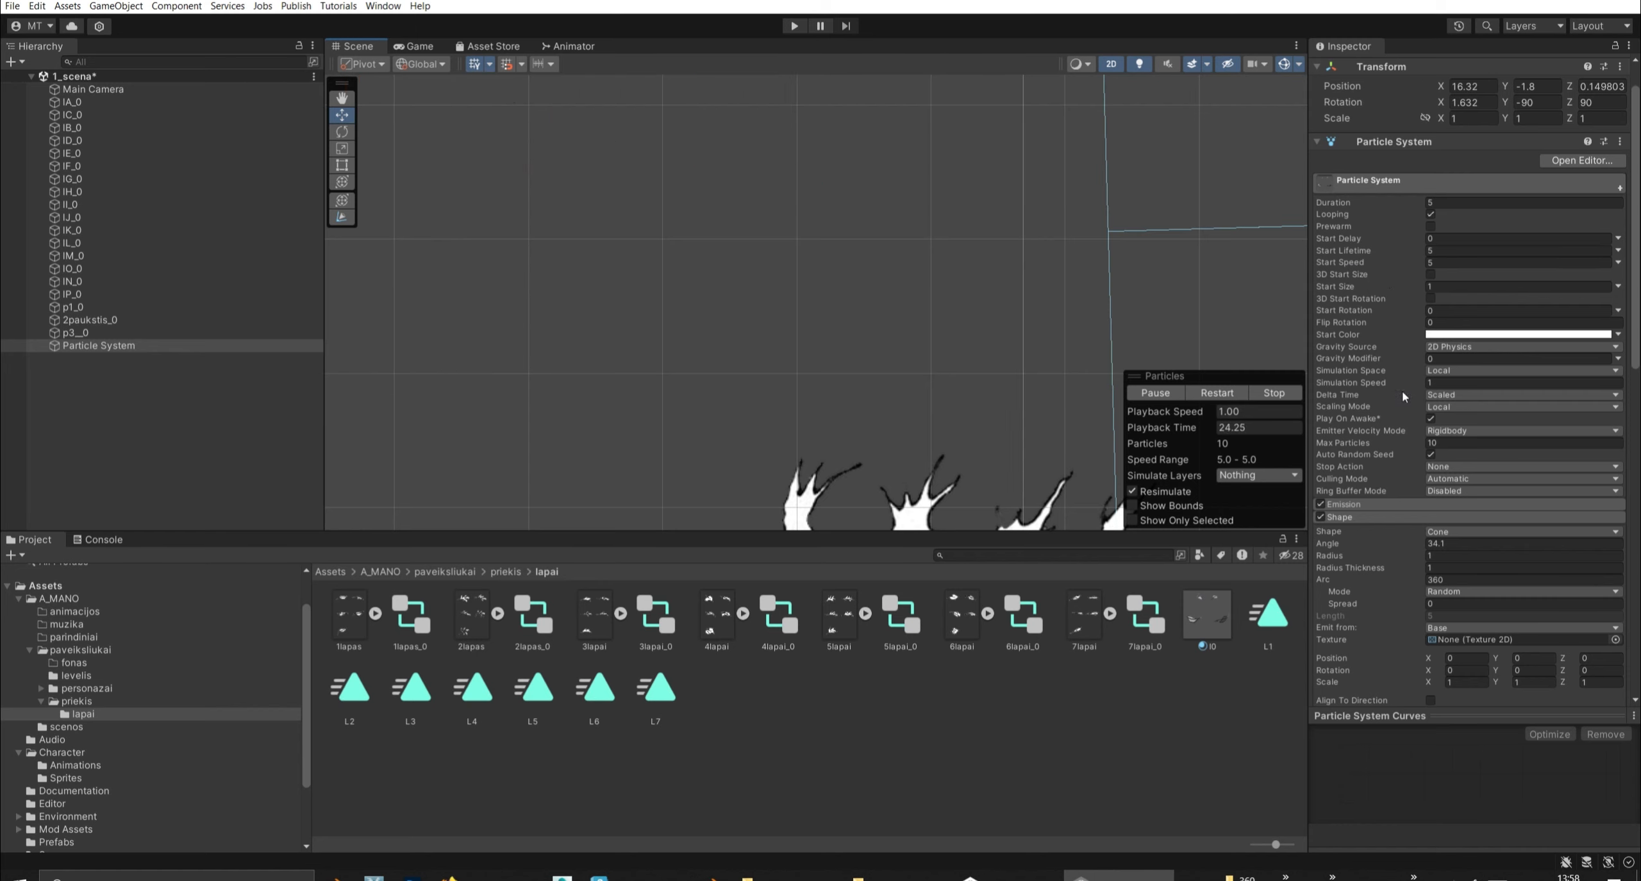
{"action": "scroll", "coordinate": [1403, 395], "scroll_direction": "down", "scroll_amount": 2}
{"action": "scroll", "coordinate": [981, 356], "scroll_direction": "down", "scroll_amount": 3}
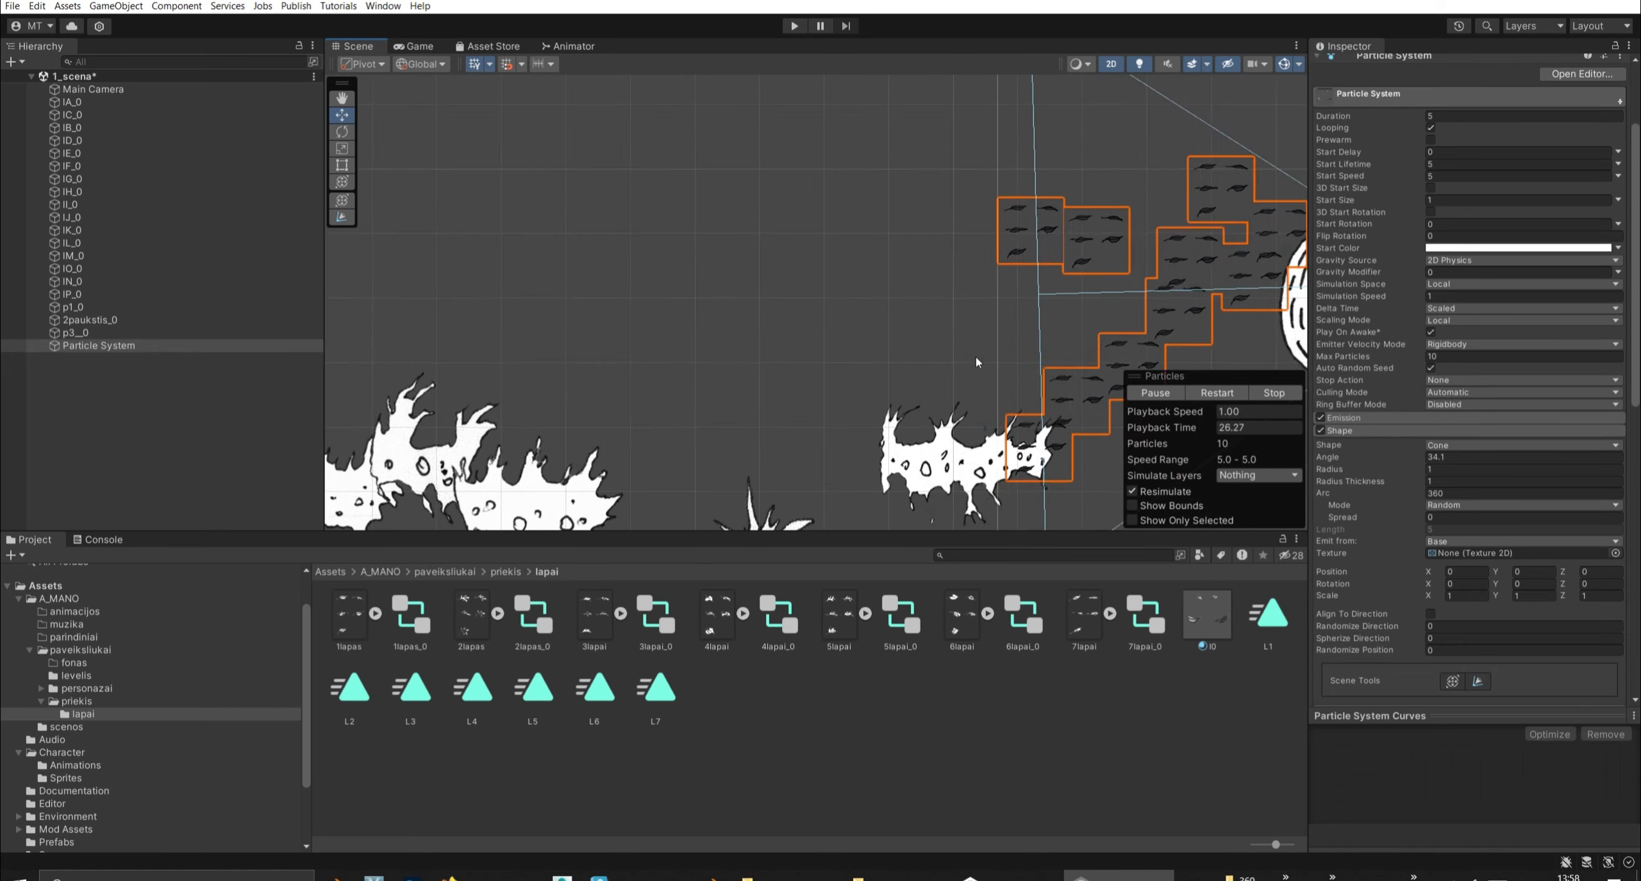
{"action": "left_click", "coordinate": [1354, 416]}
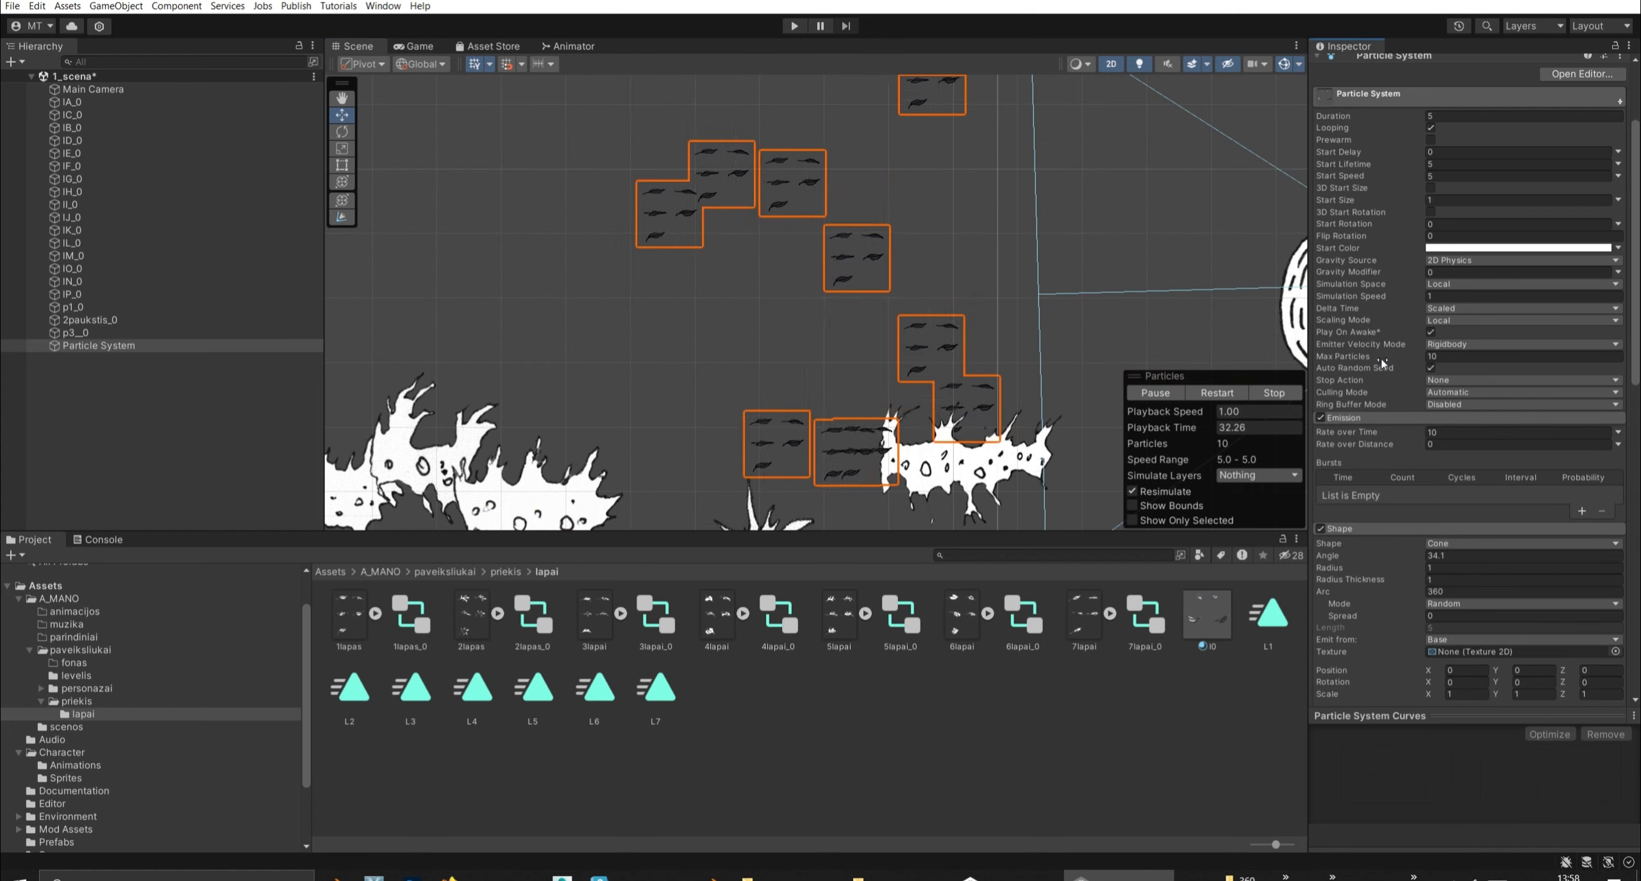
{"action": "scroll", "coordinate": [1358, 383], "scroll_direction": "up", "scroll_amount": 4}
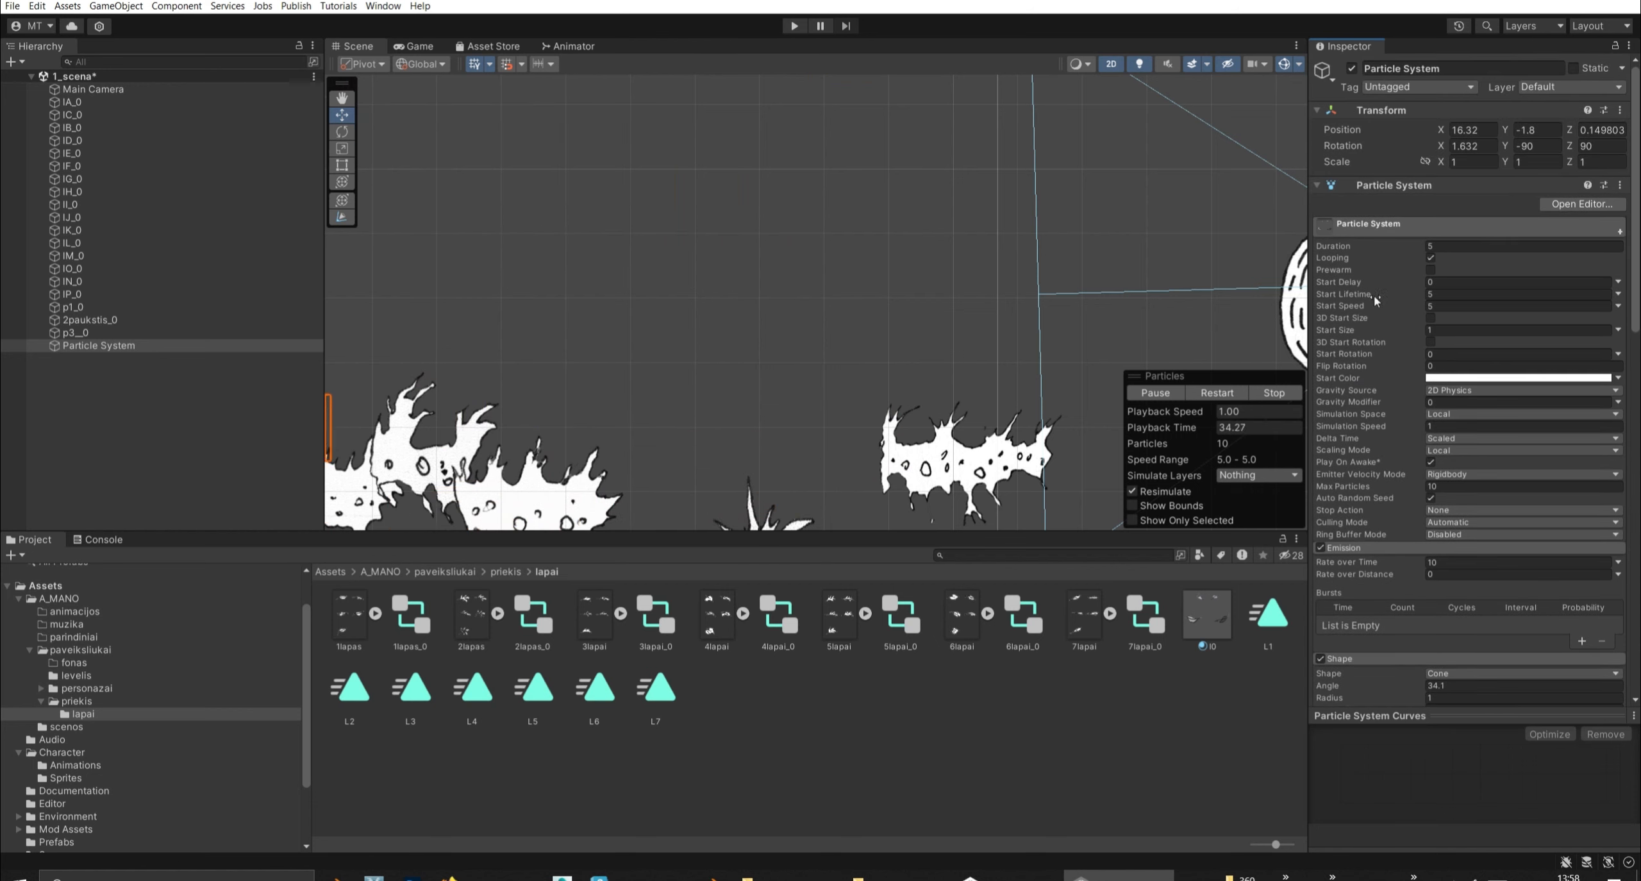
{"action": "scroll", "coordinate": [1377, 318], "scroll_direction": "down", "scroll_amount": 12}
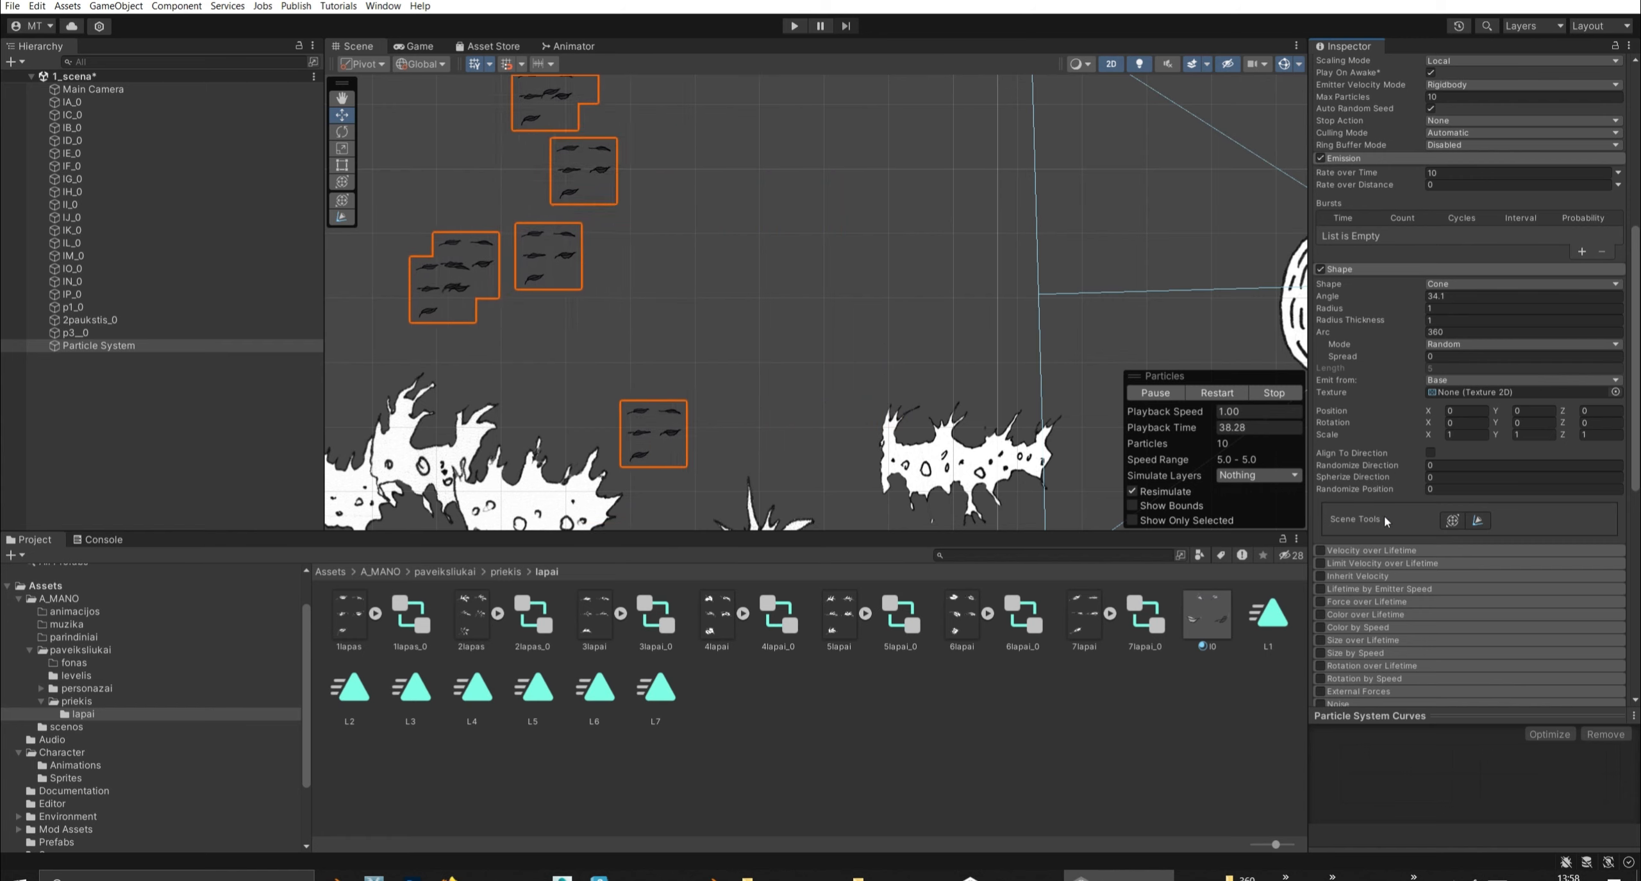
{"action": "scroll", "coordinate": [1384, 539], "scroll_direction": "down", "scroll_amount": 1}
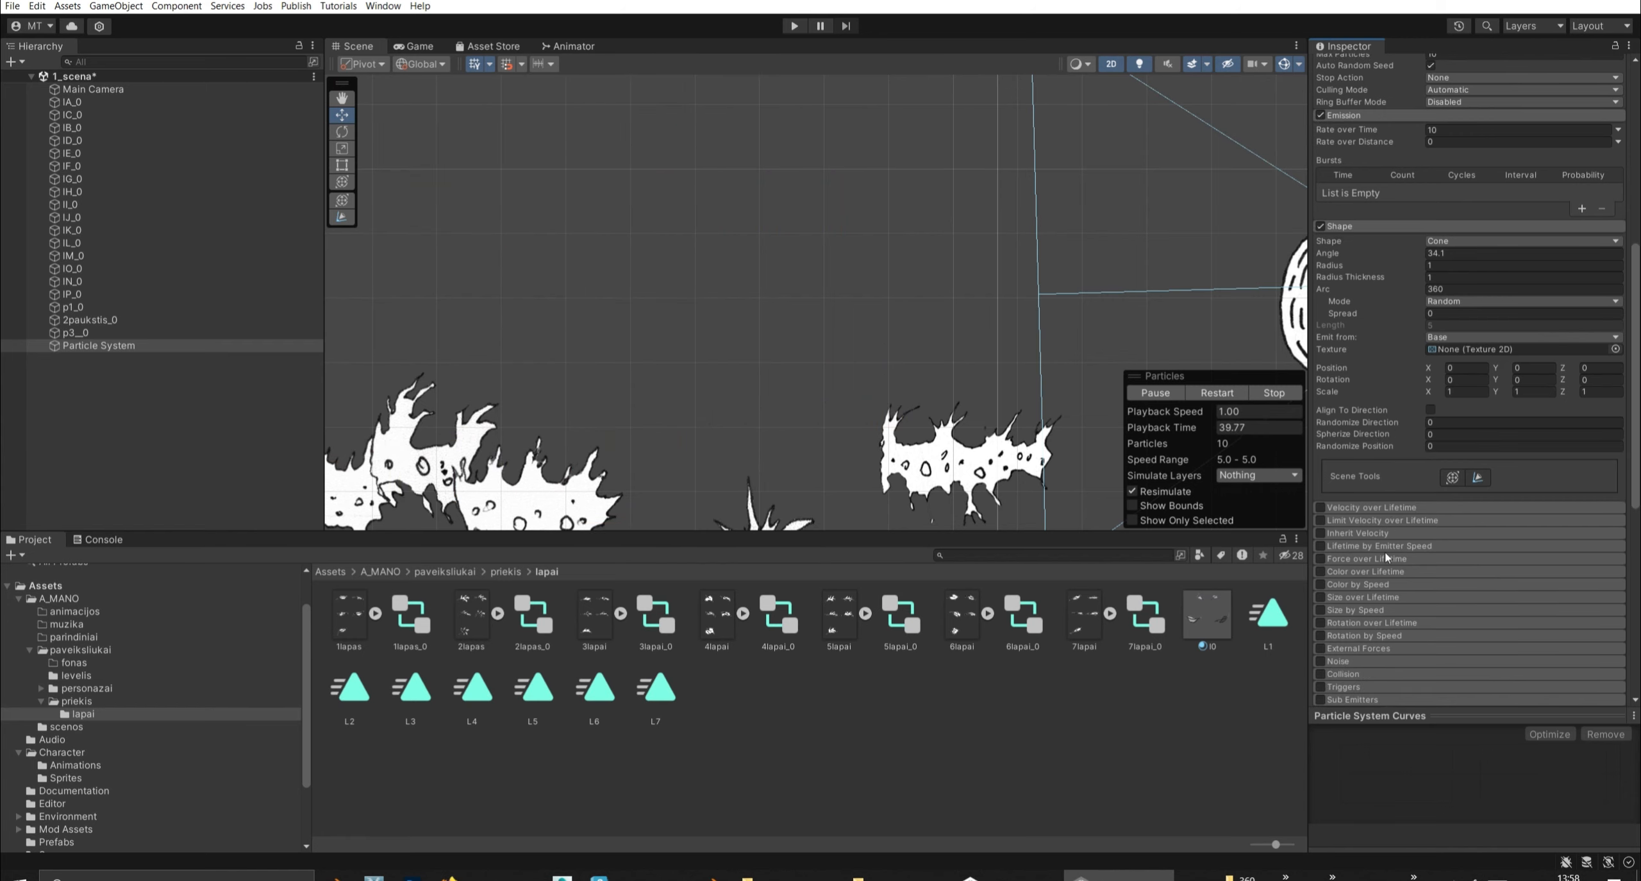
{"action": "left_click", "coordinate": [1341, 508]}
{"action": "scroll", "coordinate": [1434, 567], "scroll_direction": "down", "scroll_amount": 2}
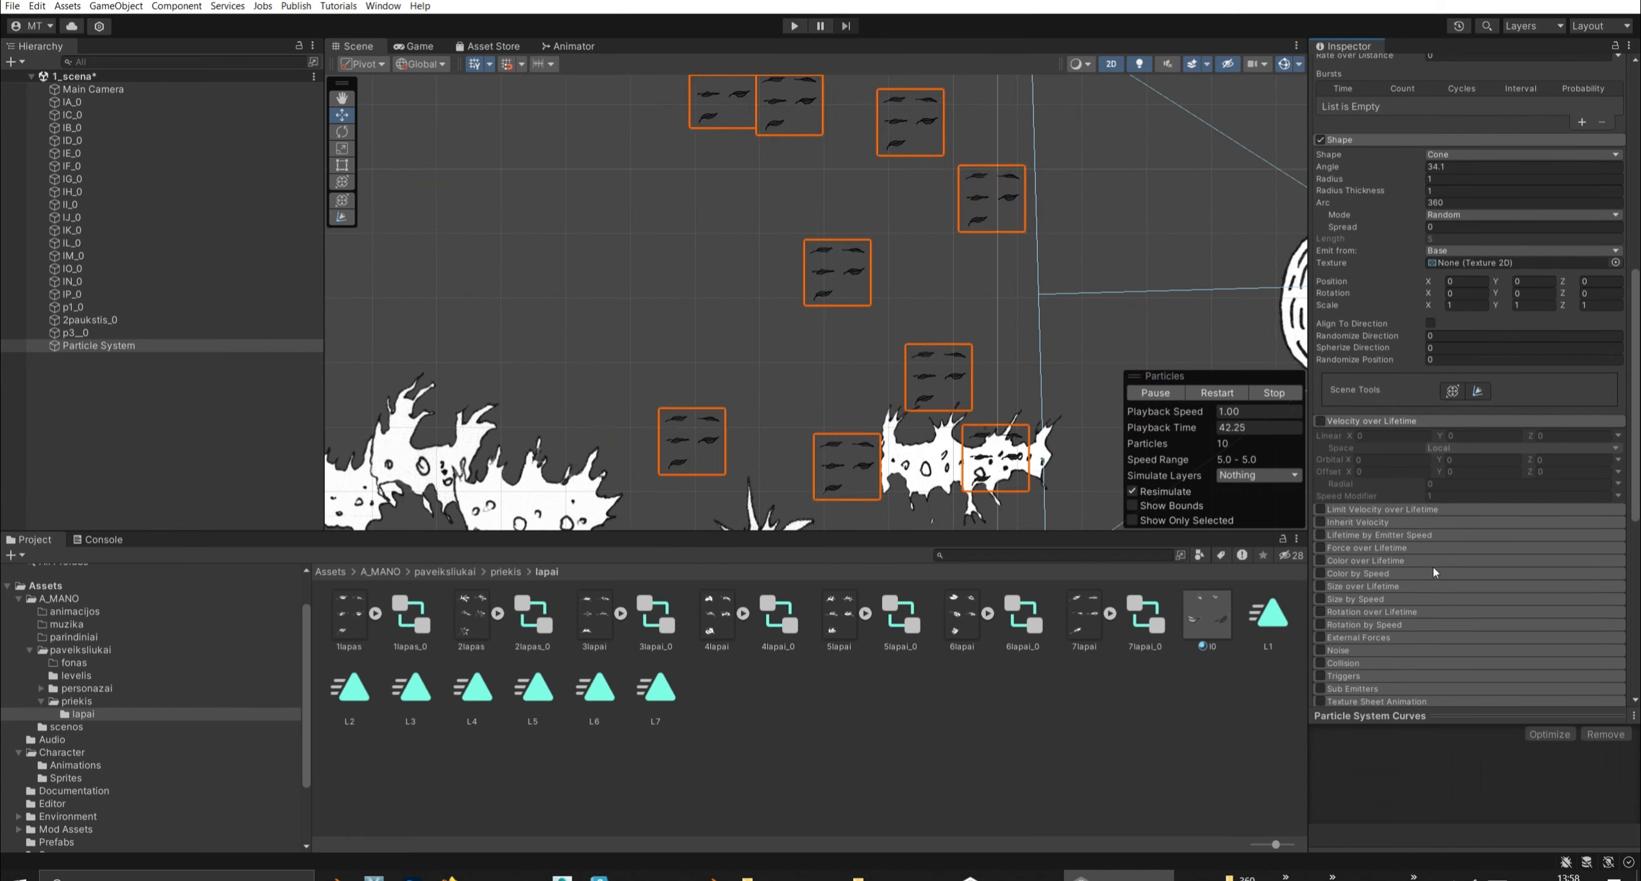
{"action": "scroll", "coordinate": [1423, 573], "scroll_direction": "down", "scroll_amount": 6}
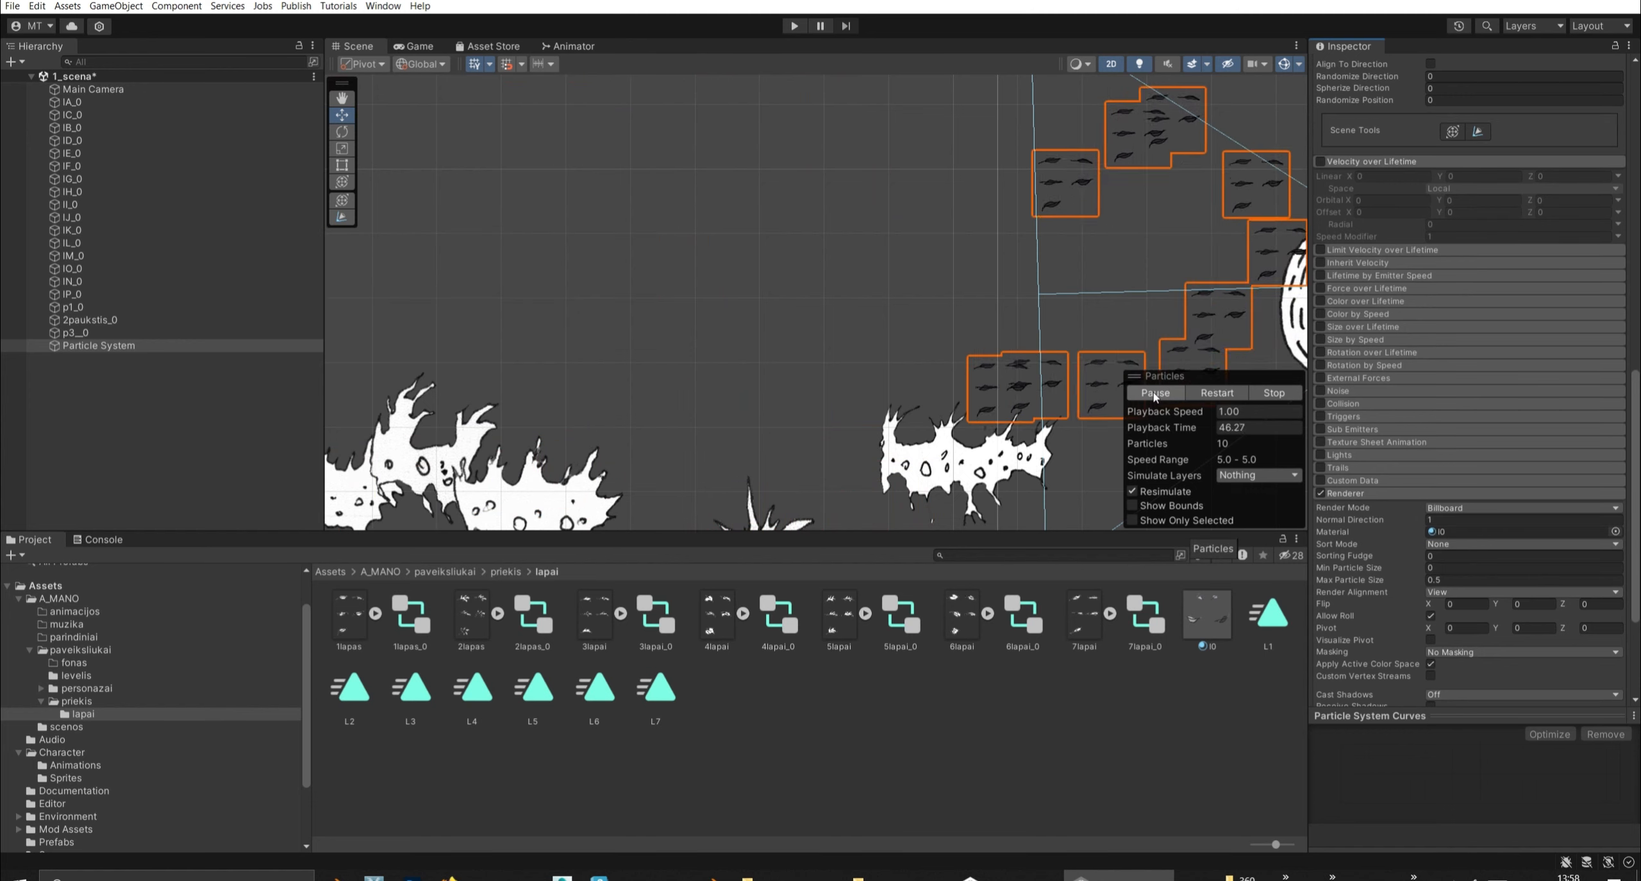
Pause the particle preview, then enable the particle system's Texture Sheet Animation module and expand its settings.
{"action": "left_click", "coordinate": [1155, 395]}
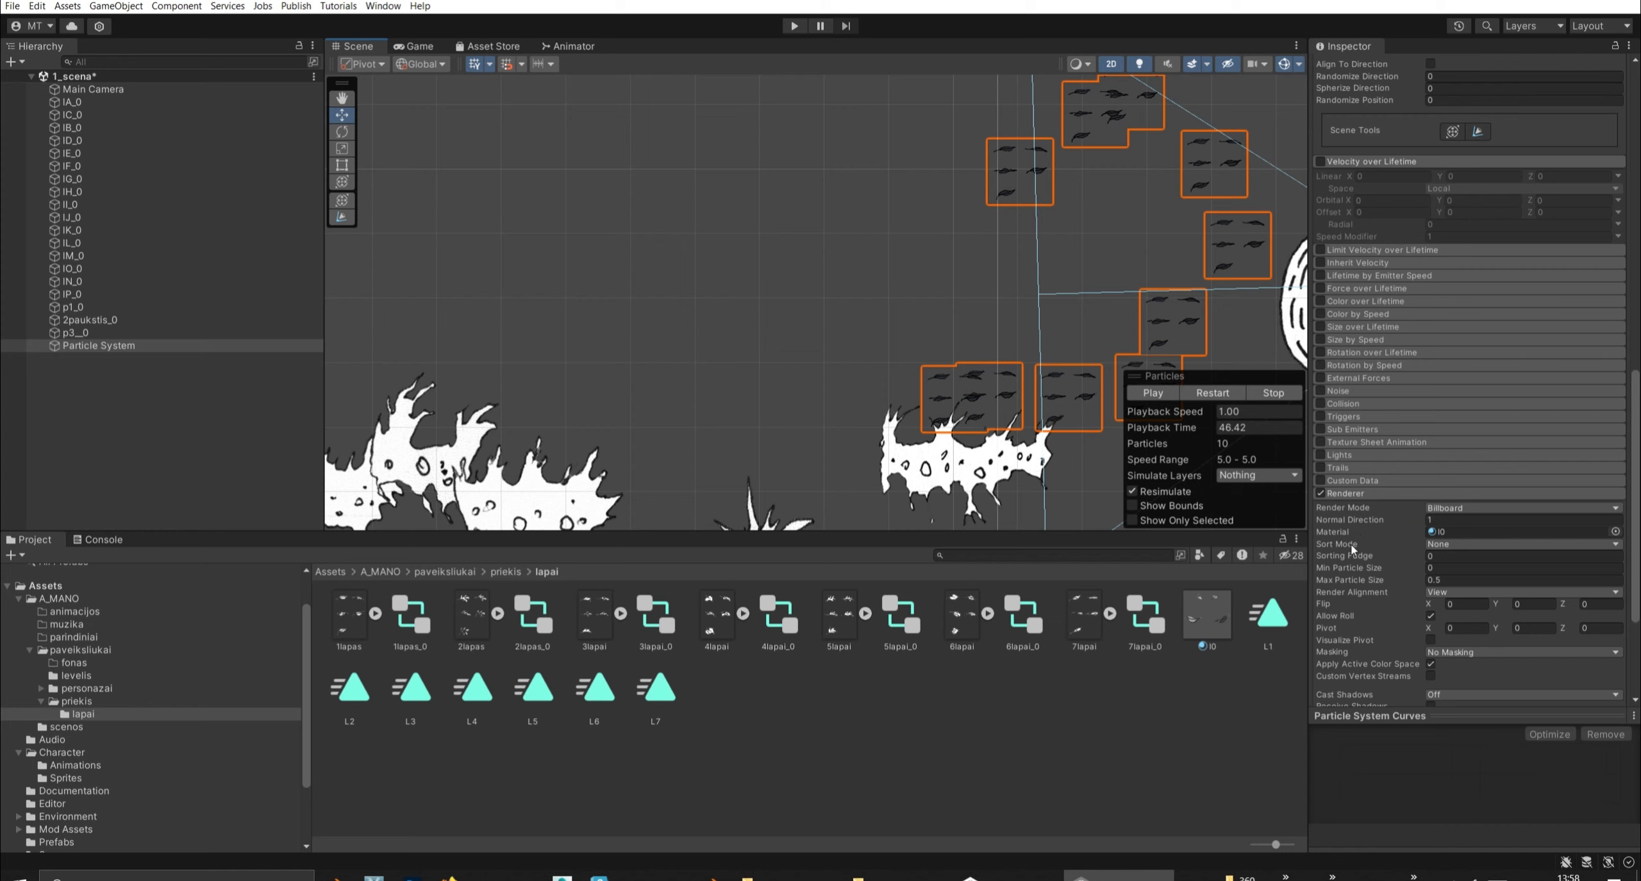
{"action": "scroll", "coordinate": [1374, 538], "scroll_direction": "down", "scroll_amount": 4}
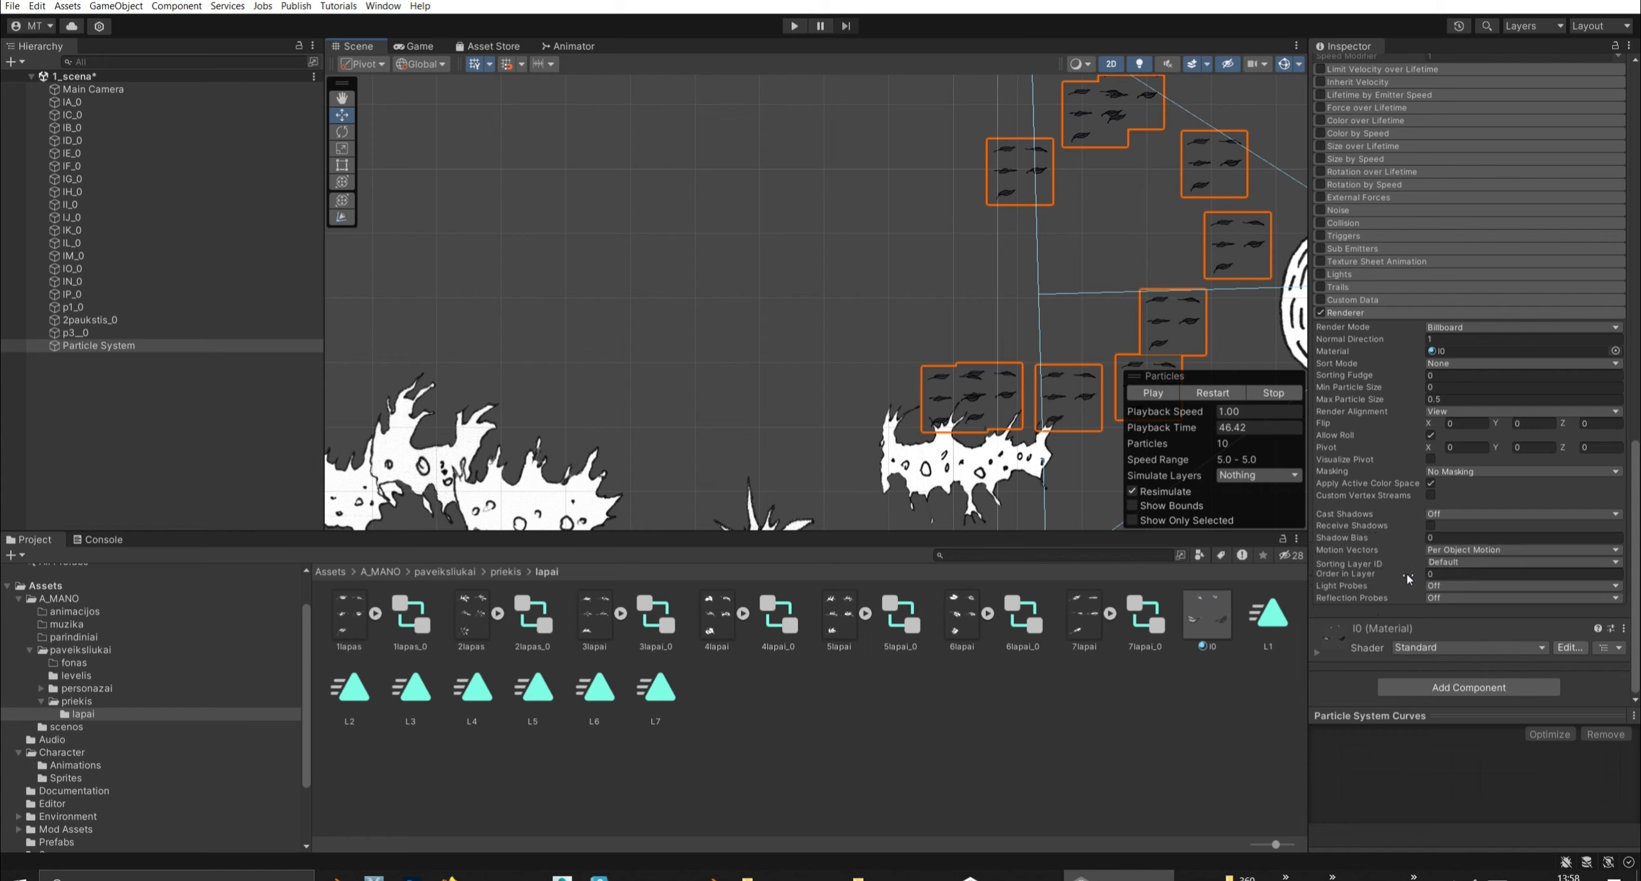
{"action": "scroll", "coordinate": [1351, 431], "scroll_direction": "up", "scroll_amount": 3}
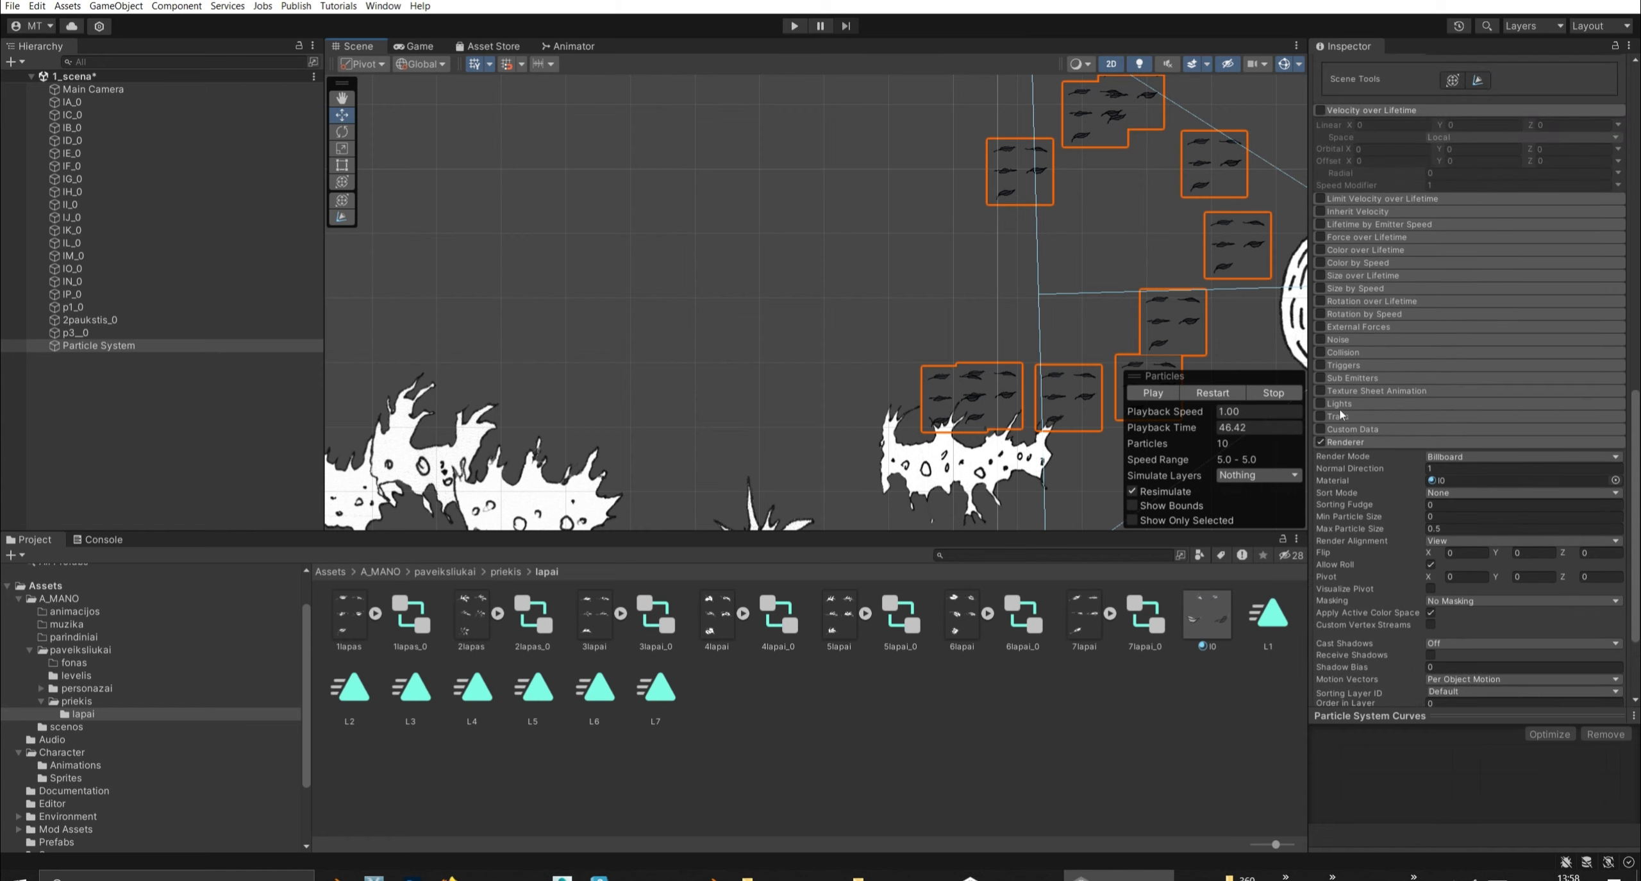
{"action": "left_click", "coordinate": [1321, 391]}
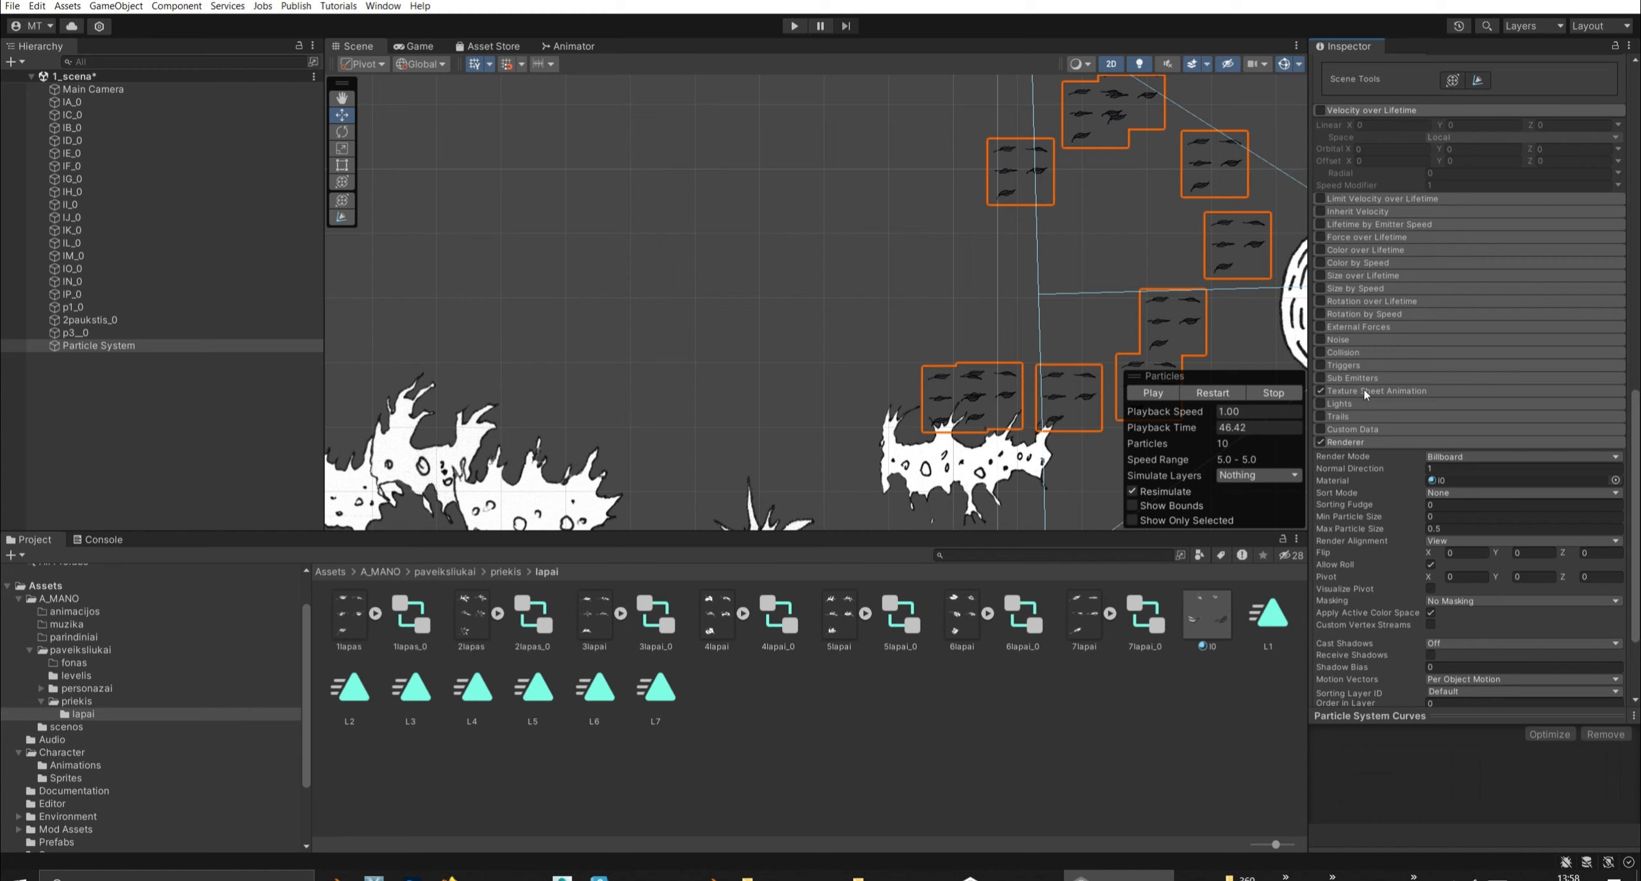
{"action": "left_click", "coordinate": [1368, 391]}
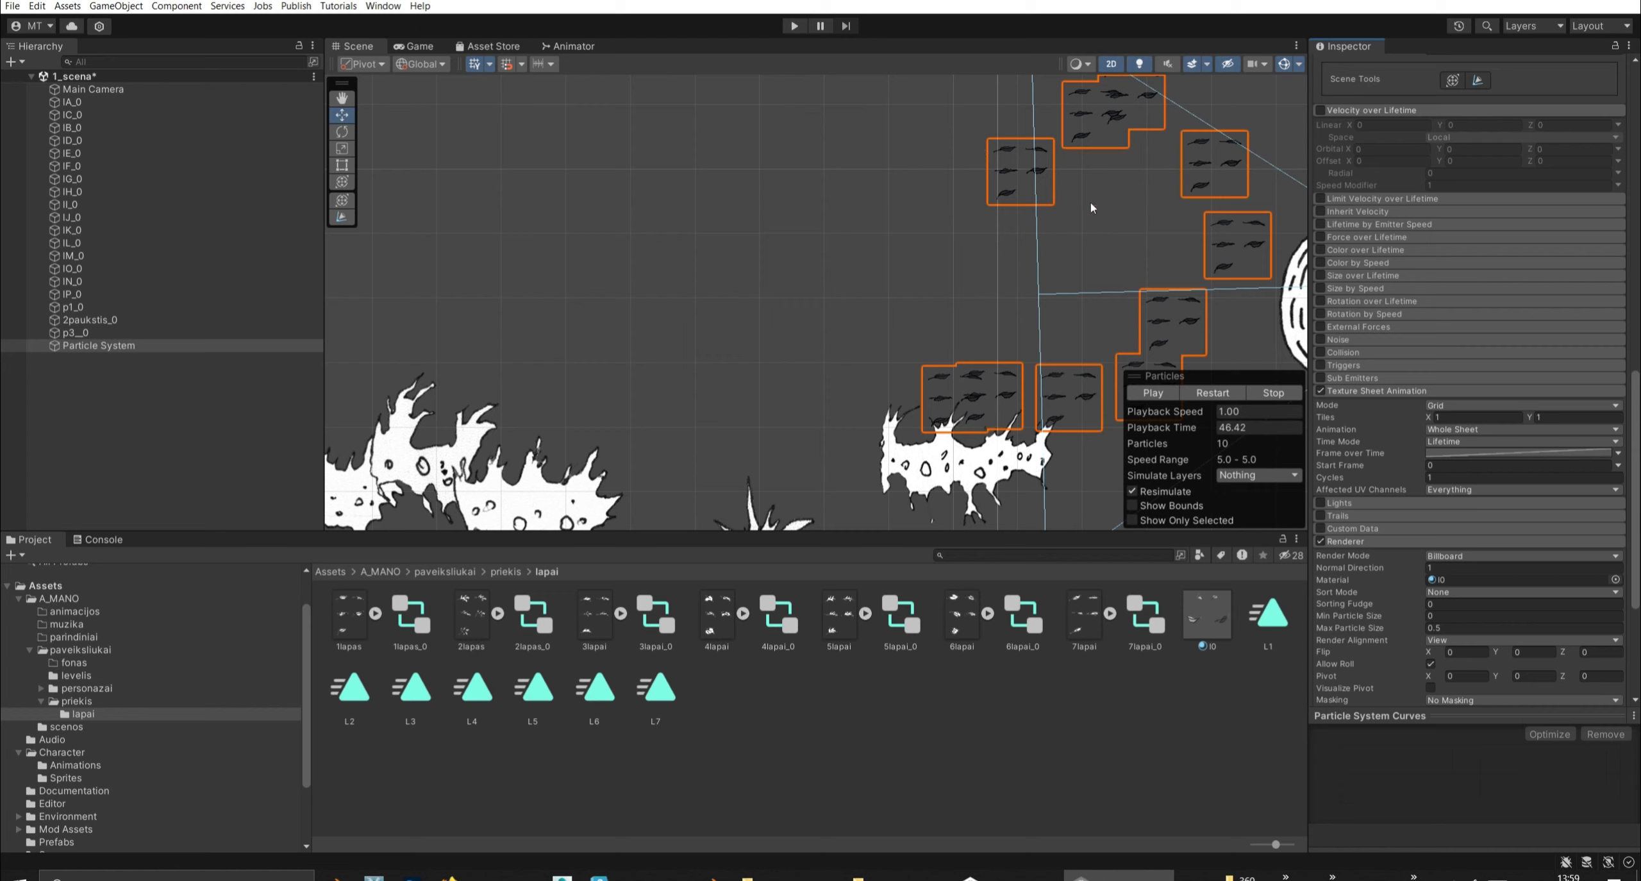
Set the Texture Sheet Animation tiles to X 2 and Y 3, comparing against a 3 by 2 grid.
{"action": "type", "text": "2"}
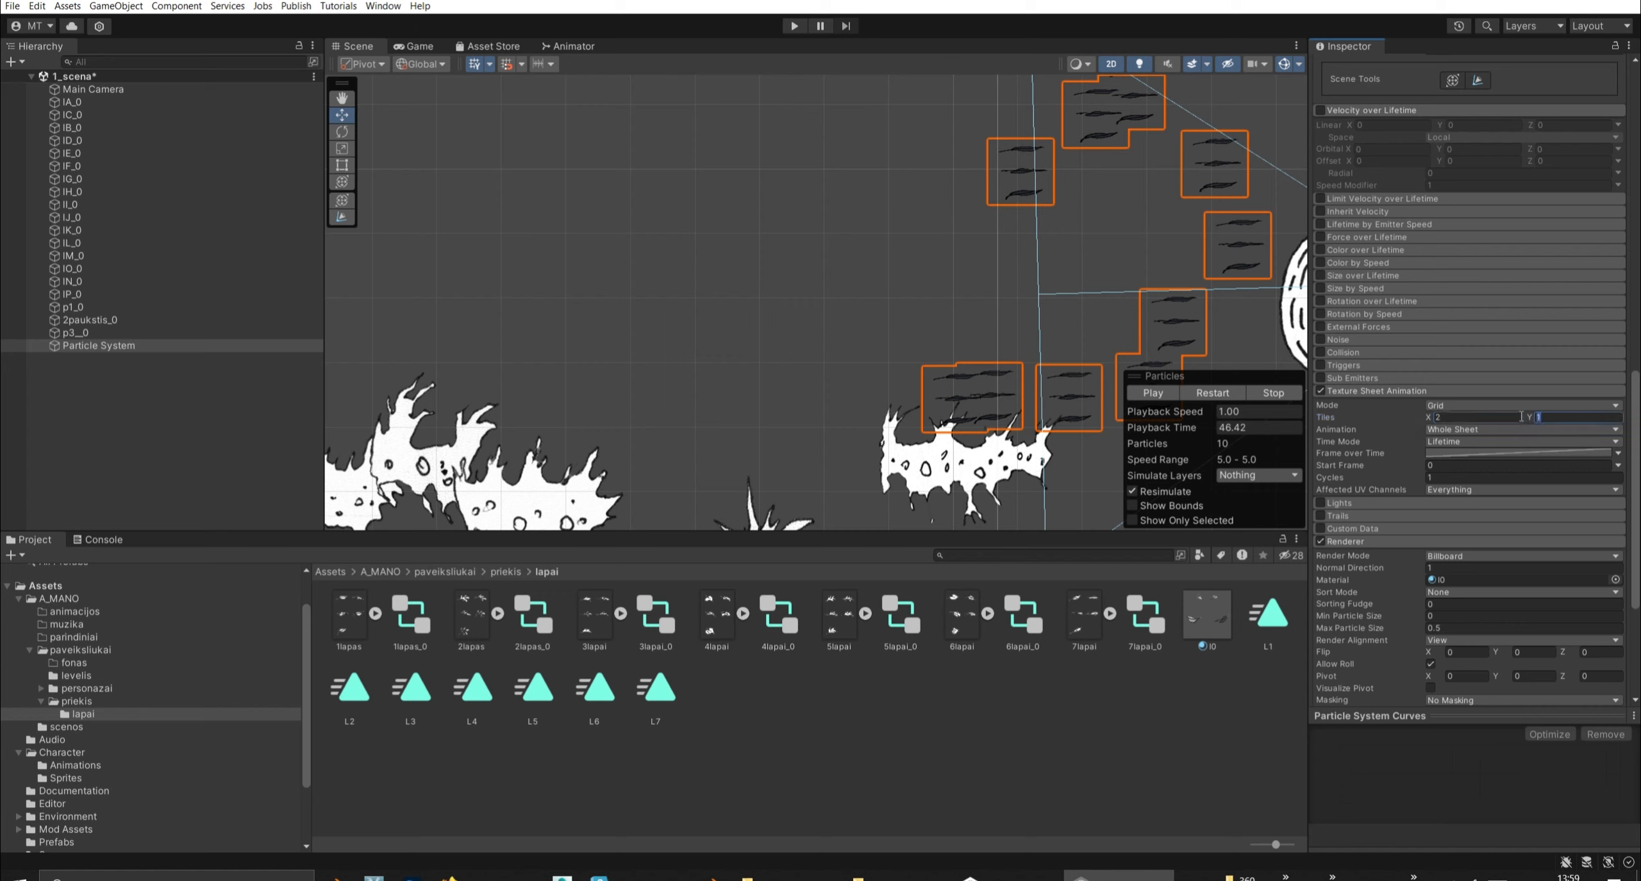
{"action": "type", "text": "3"}
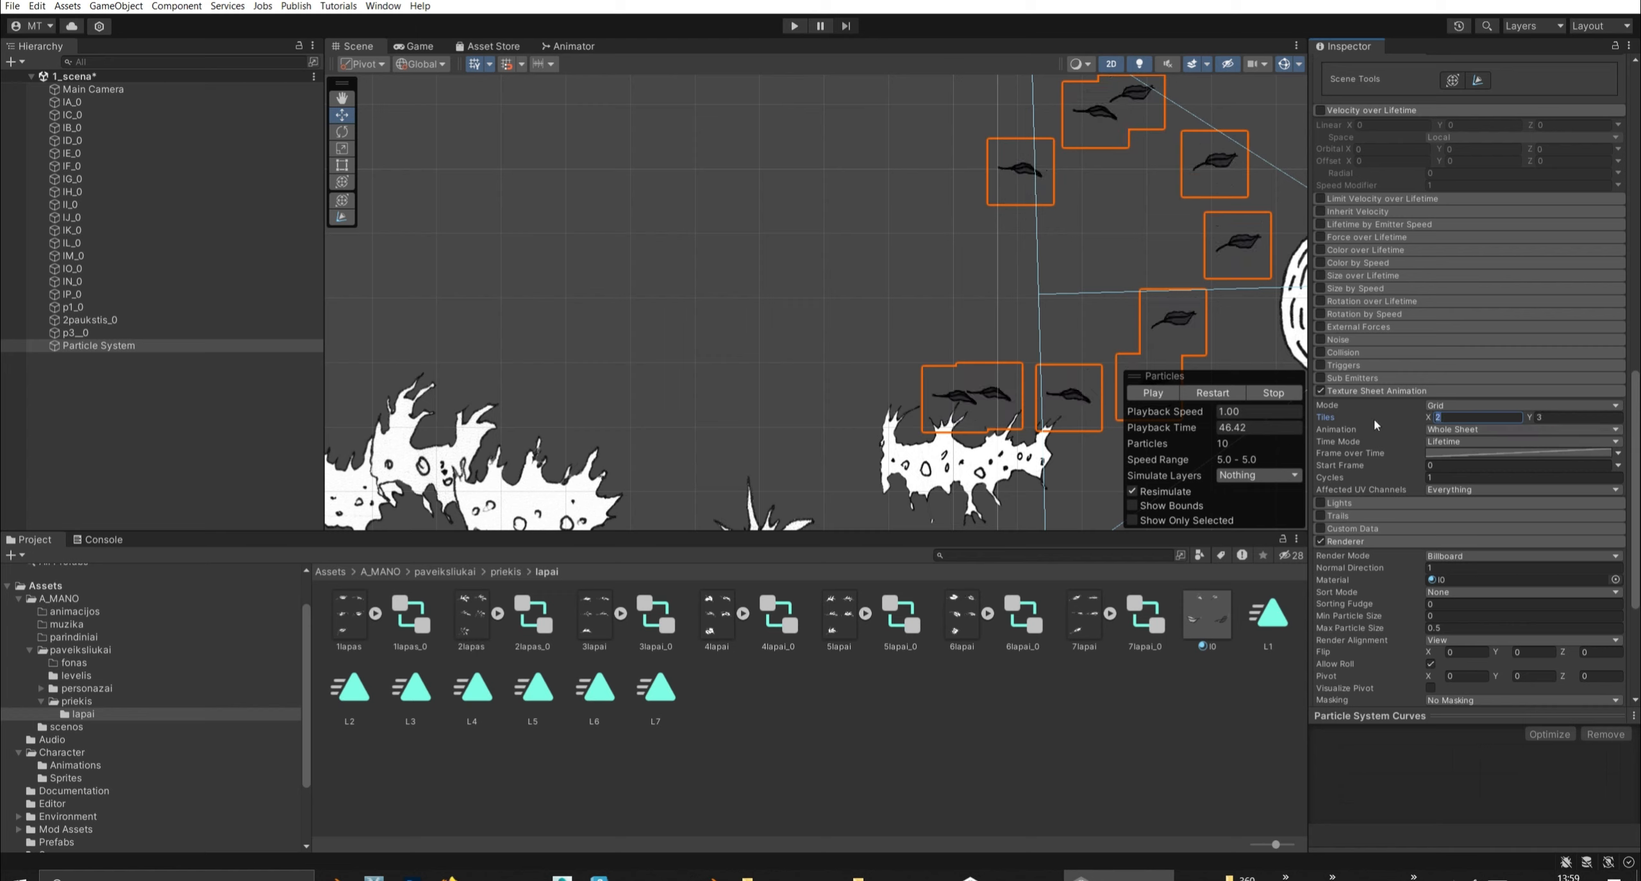
{"action": "type", "text": "3"}
{"action": "type", "text": "2"}
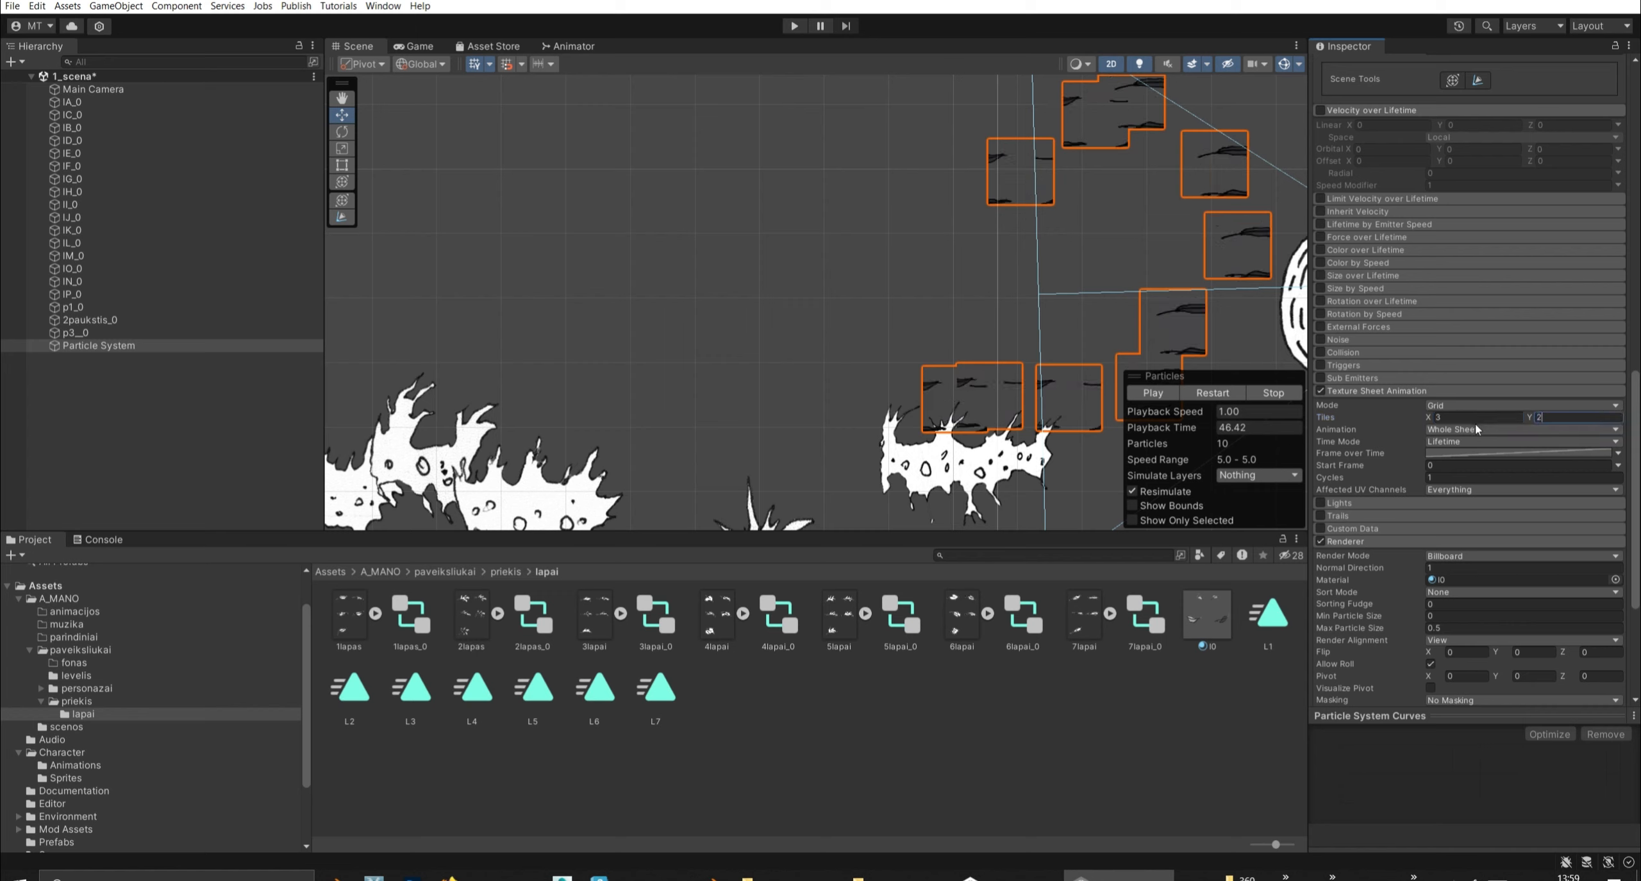
{"action": "type", "text": "2"}
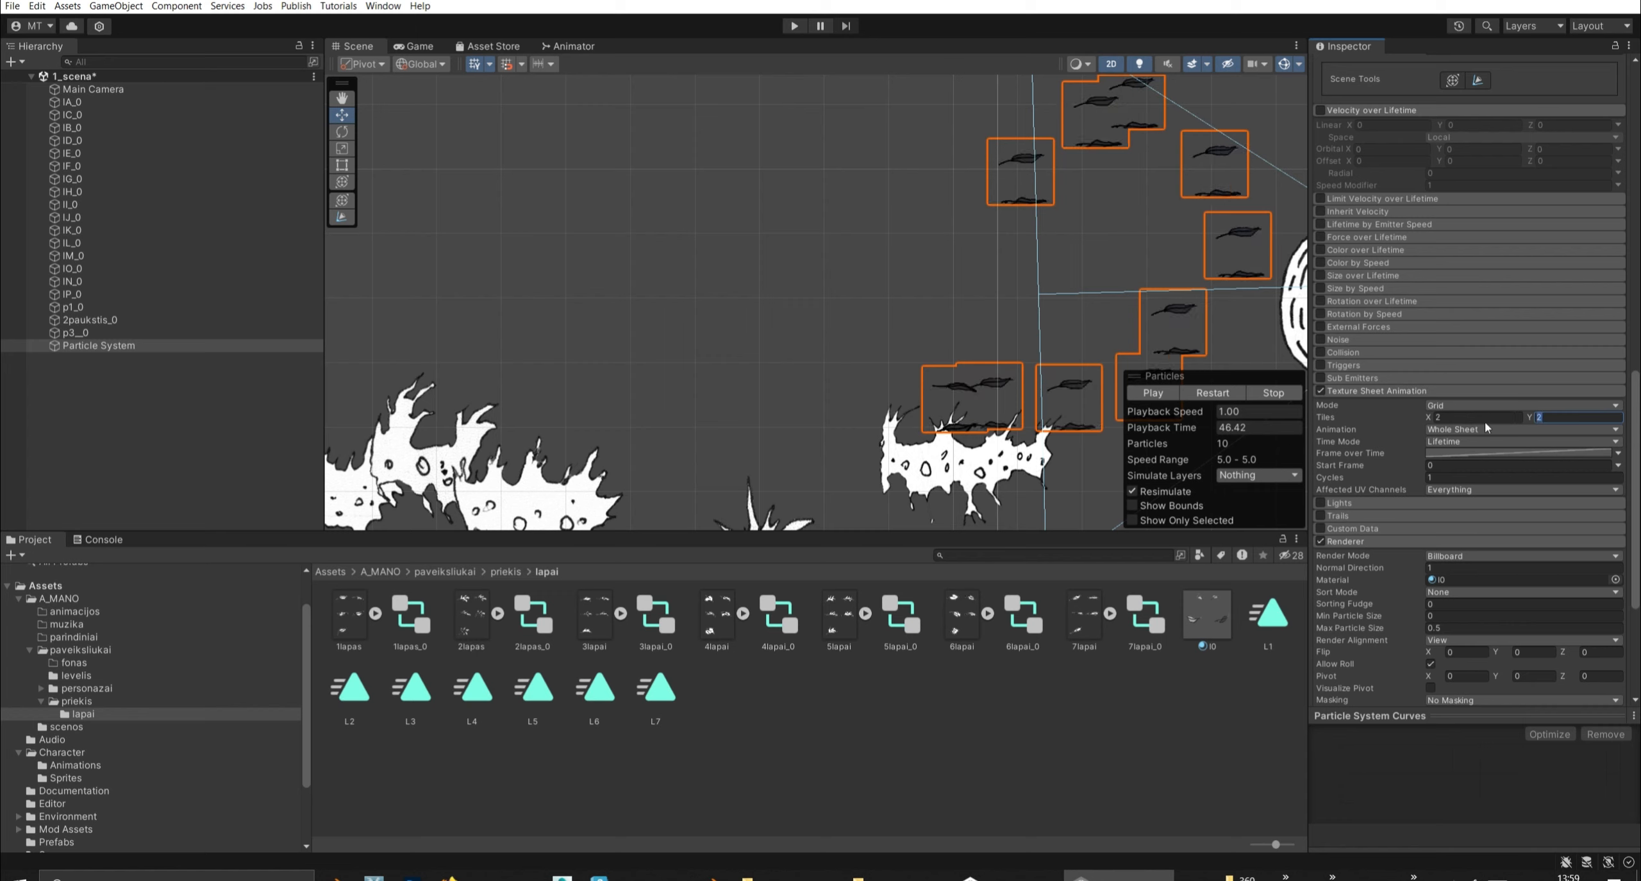
{"action": "type", "text": "3"}
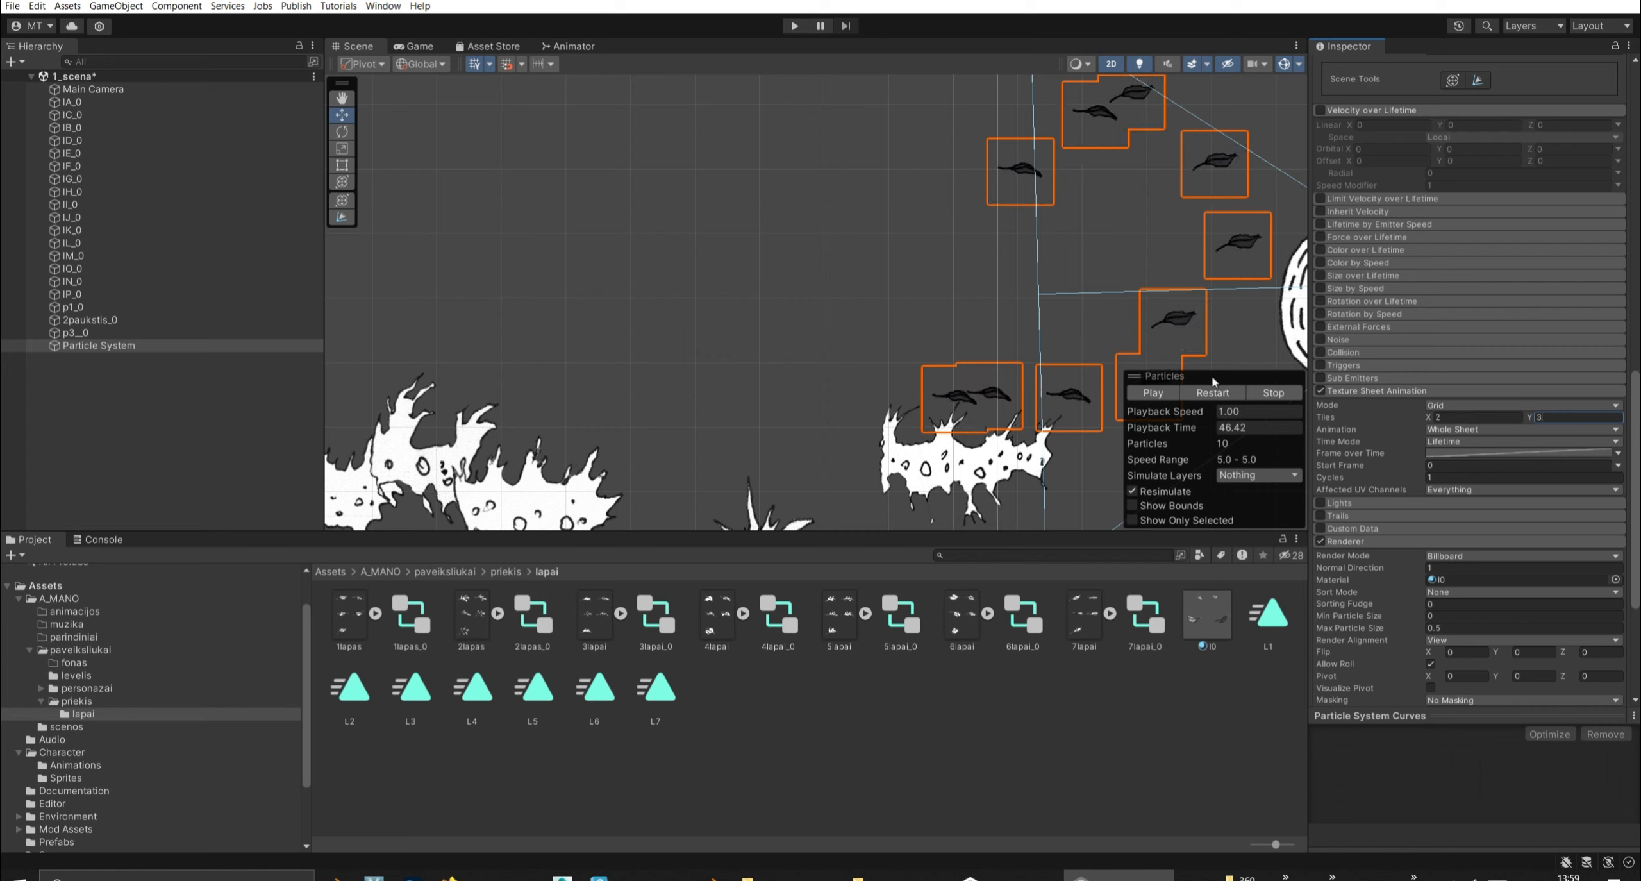
Resume the particle preview and set the Texture Sheet Animation cycles to 5.
{"action": "left_click", "coordinate": [1165, 393]}
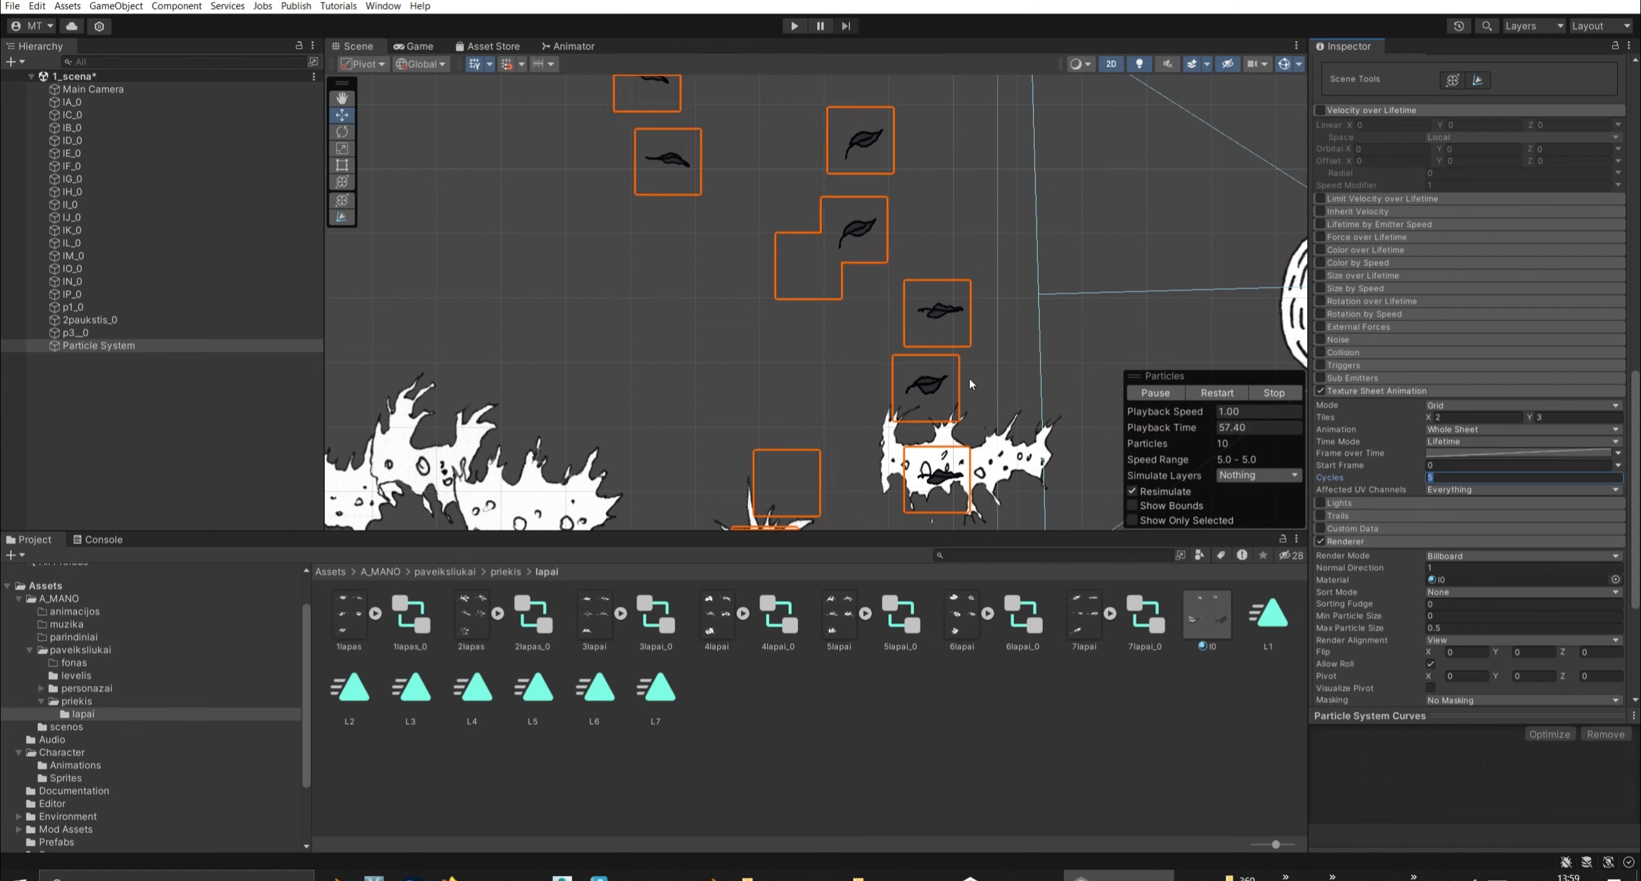
{"action": "left_click", "coordinate": [1513, 477]}
{"action": "type", "text": "5"}
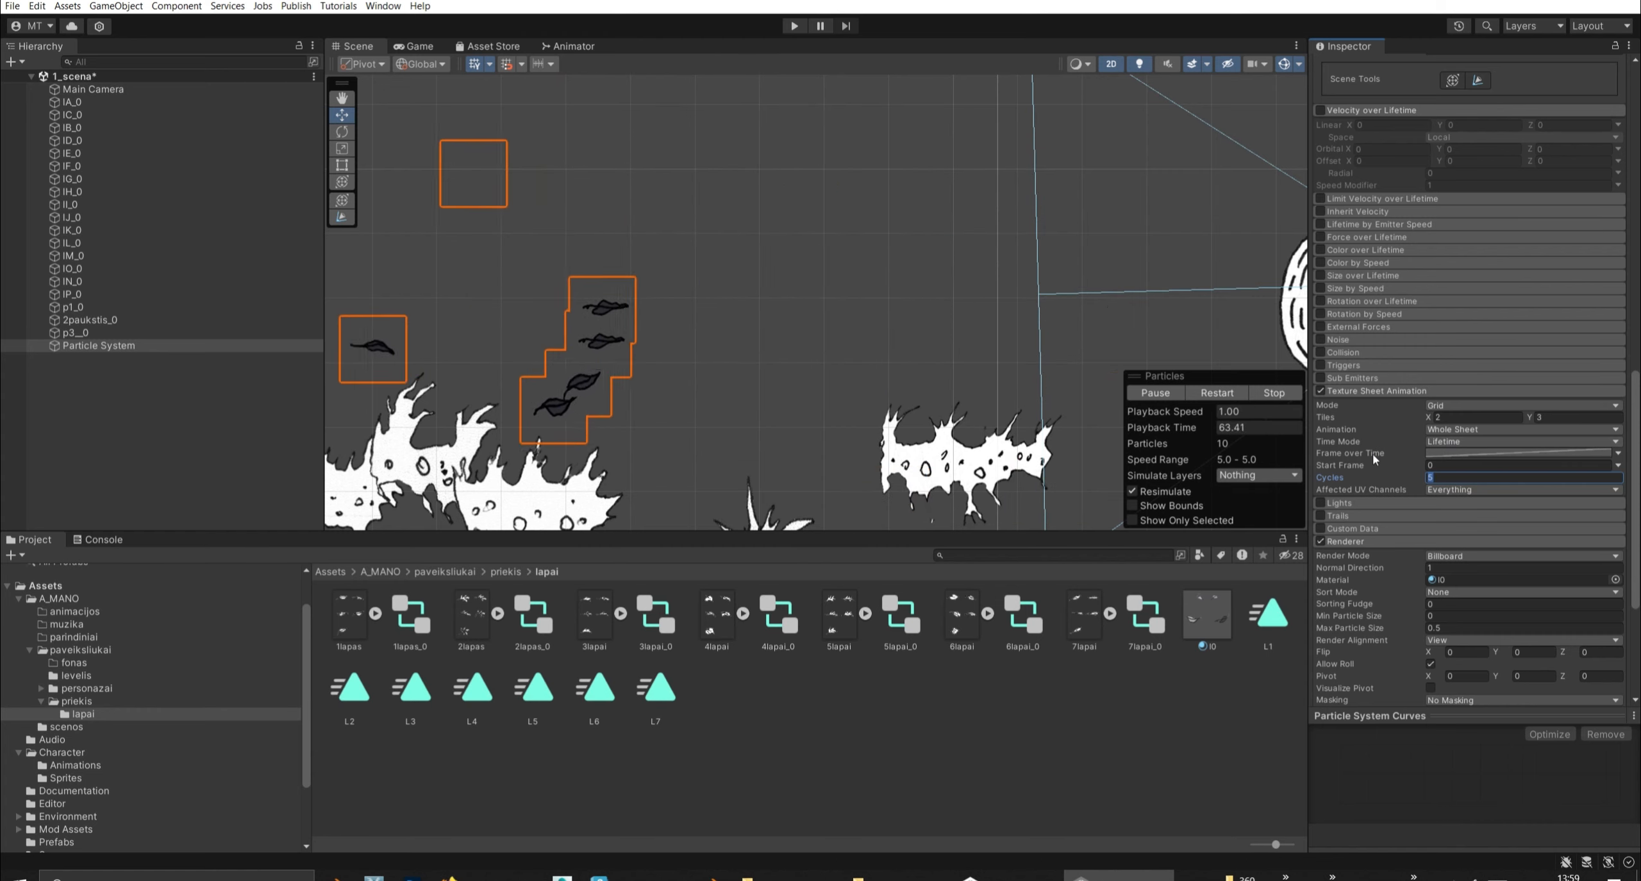
Try an emission Rate over Time of 5 in the particle preview, and settle on a rate of 3.
{"action": "scroll", "coordinate": [1372, 455], "scroll_direction": "up", "scroll_amount": 3}
{"action": "scroll", "coordinate": [1415, 452], "scroll_direction": "up", "scroll_amount": 8}
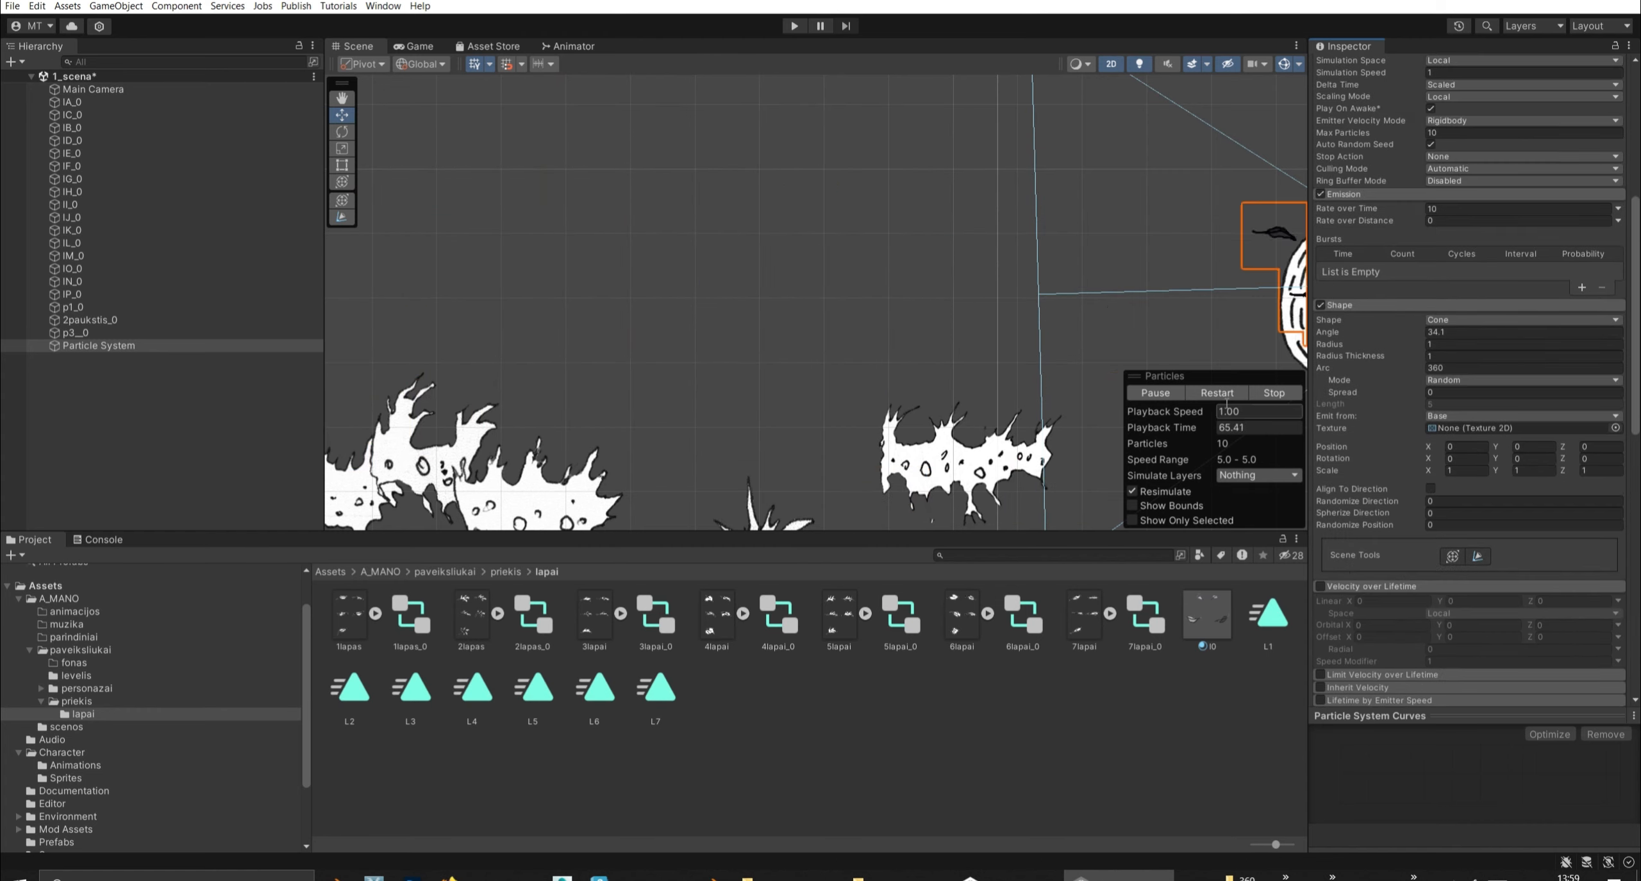
{"action": "scroll", "coordinate": [877, 295], "scroll_direction": "down", "scroll_amount": 3}
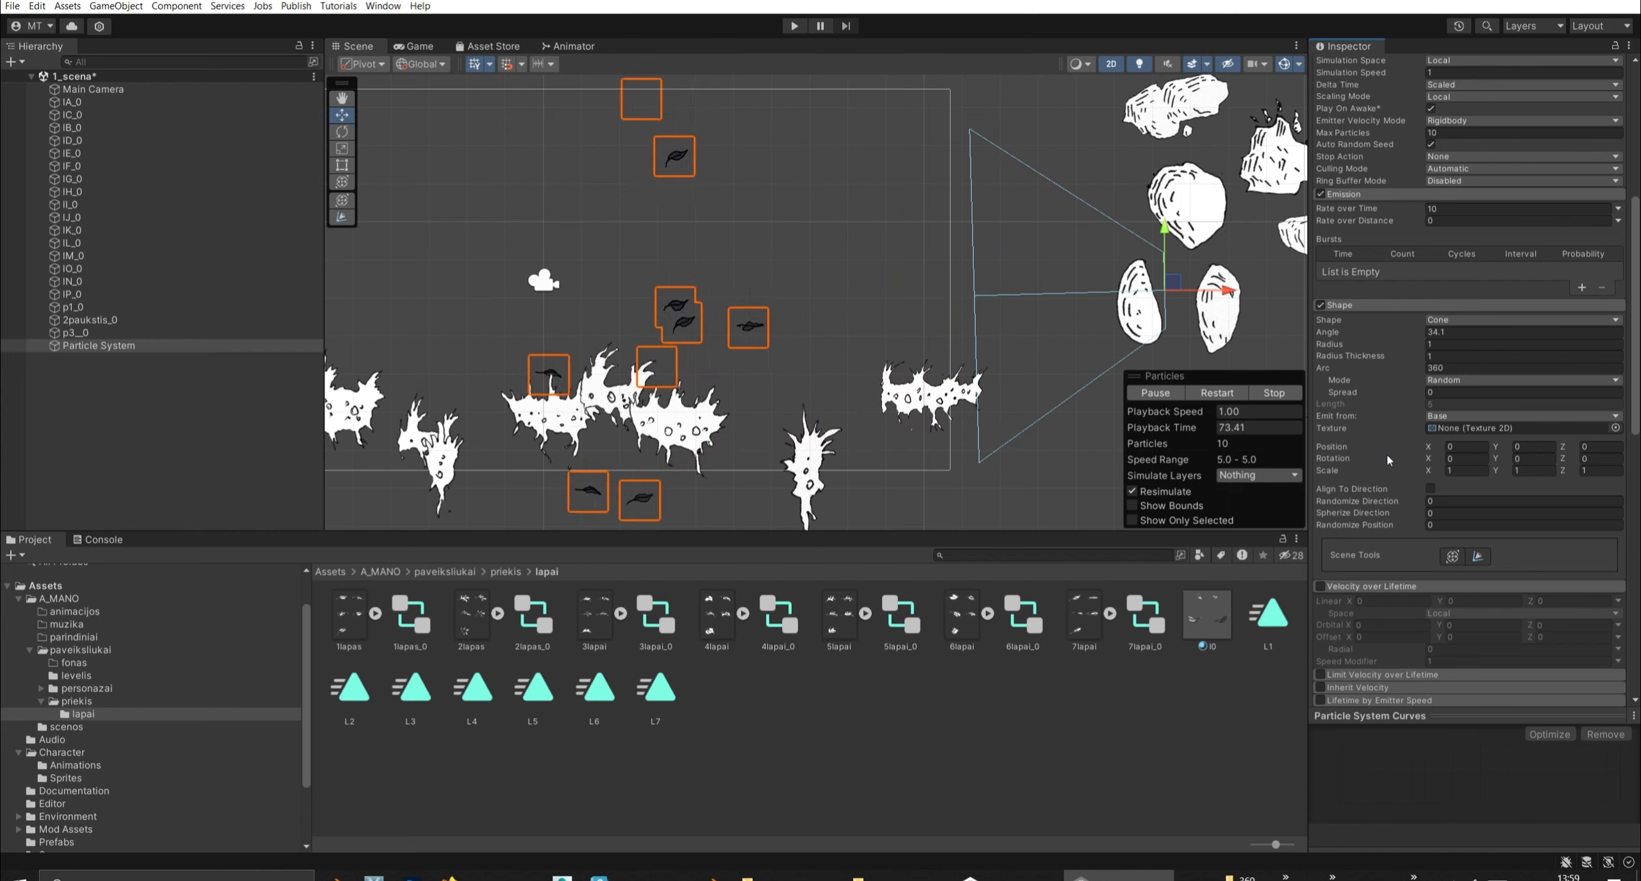
{"action": "scroll", "coordinate": [1474, 385], "scroll_direction": "up", "scroll_amount": 6}
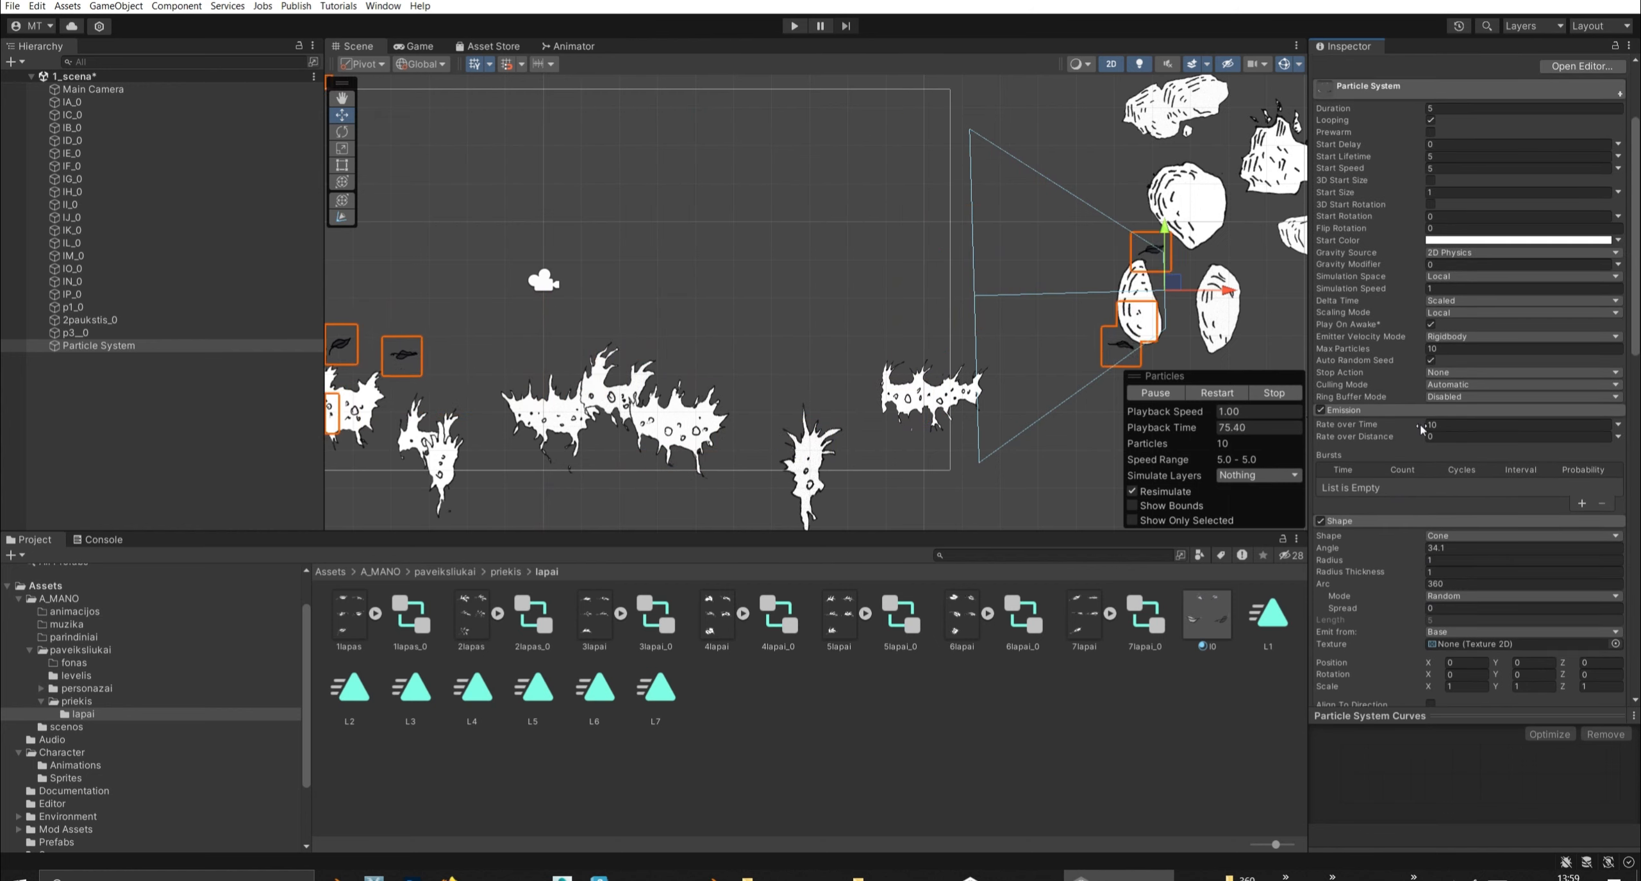
{"action": "left_click", "coordinate": [1379, 426]}
{"action": "type", "text": "5"}
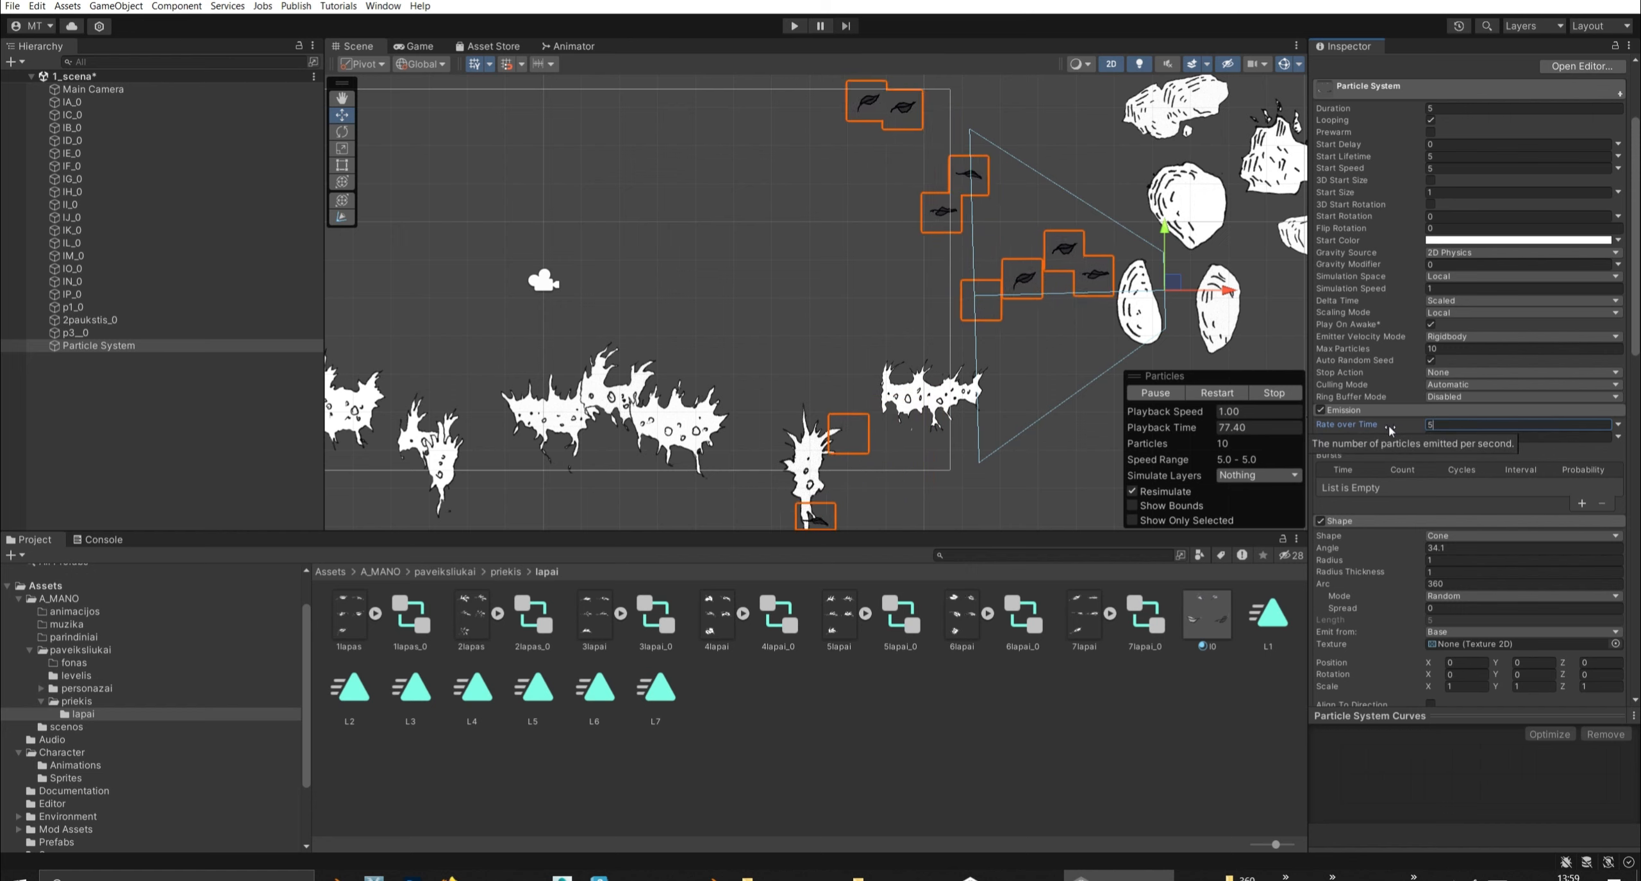
{"action": "left_click", "coordinate": [1144, 397]}
{"action": "left_click", "coordinate": [1144, 398]}
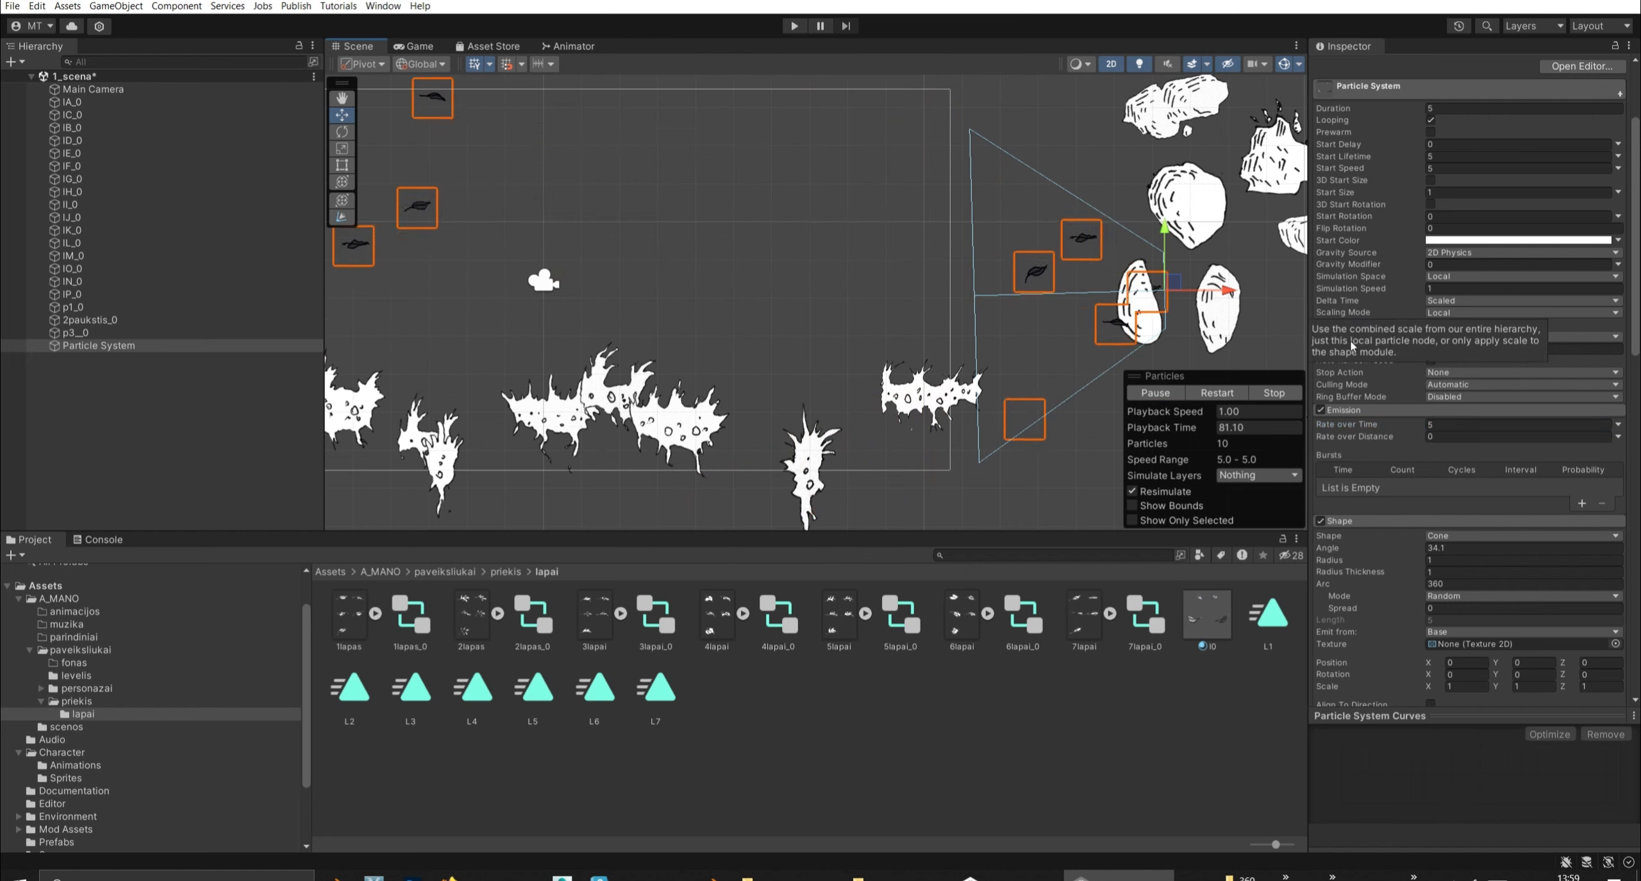
{"action": "left_click", "coordinate": [1411, 425]}
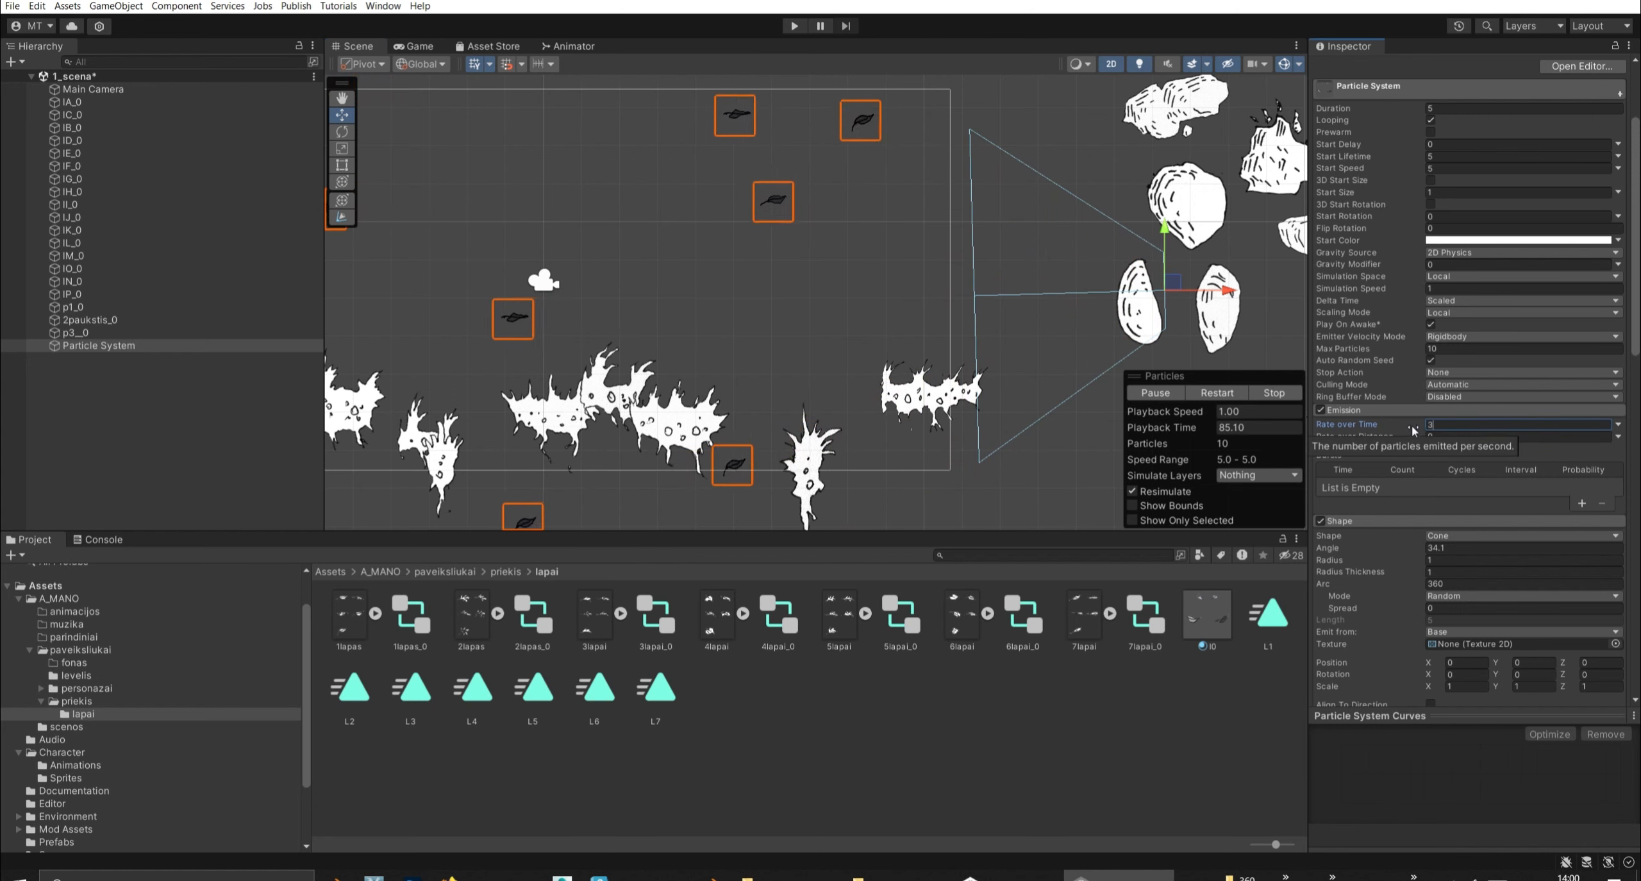
{"action": "type", "text": "3"}
Set the particle system's Max Particles to 5.
{"action": "scroll", "coordinate": [1380, 319], "scroll_direction": "up", "scroll_amount": 3}
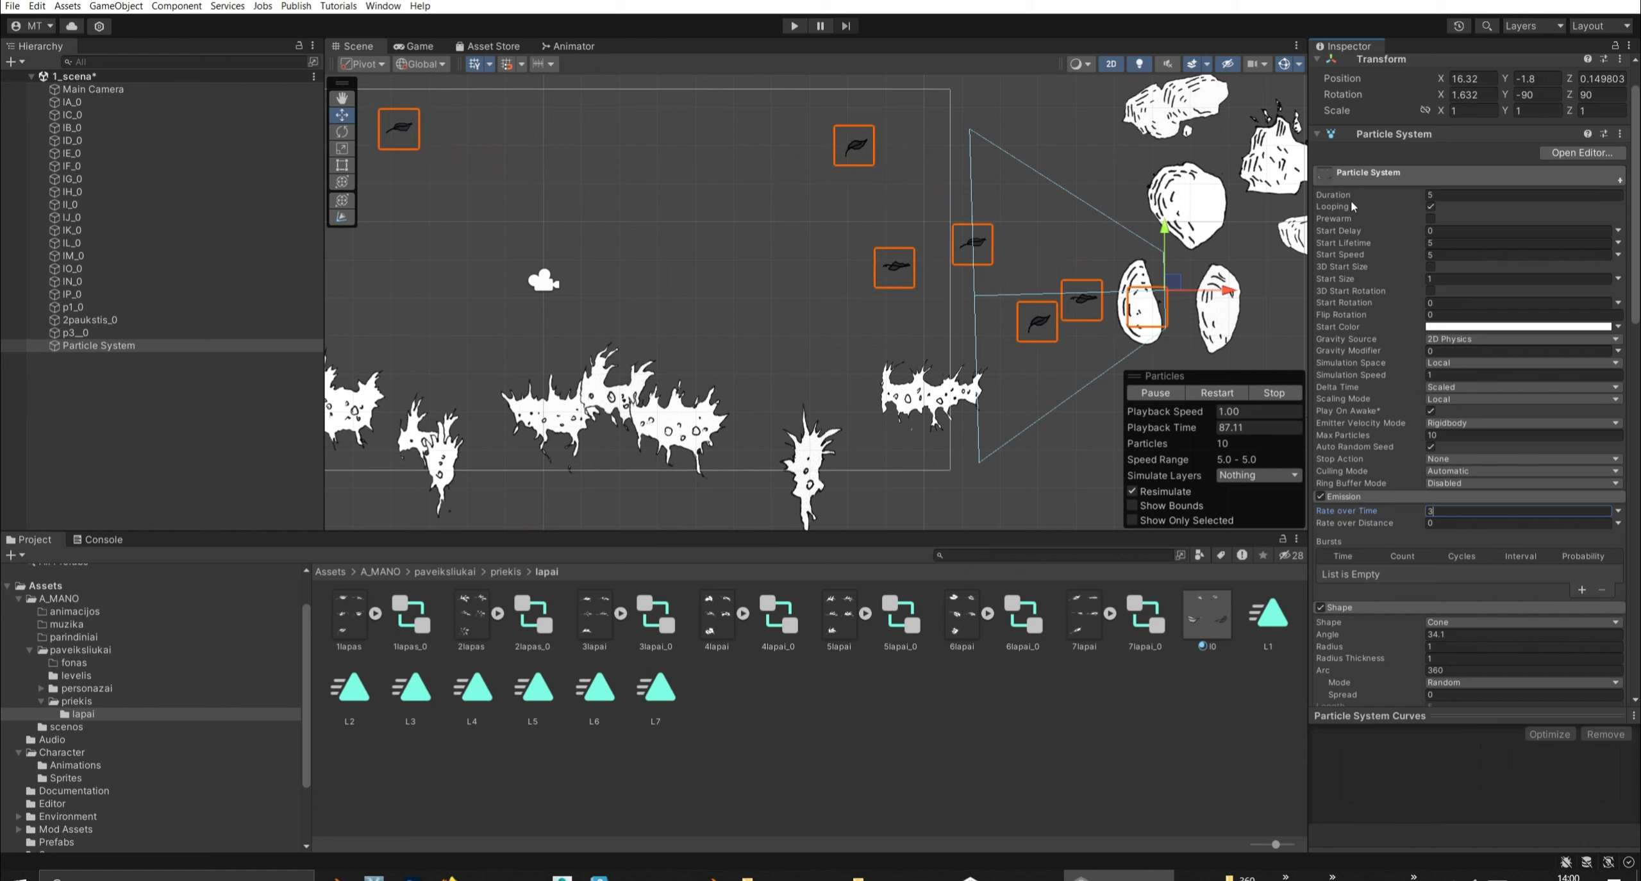
{"action": "left_click", "coordinate": [1465, 194]}
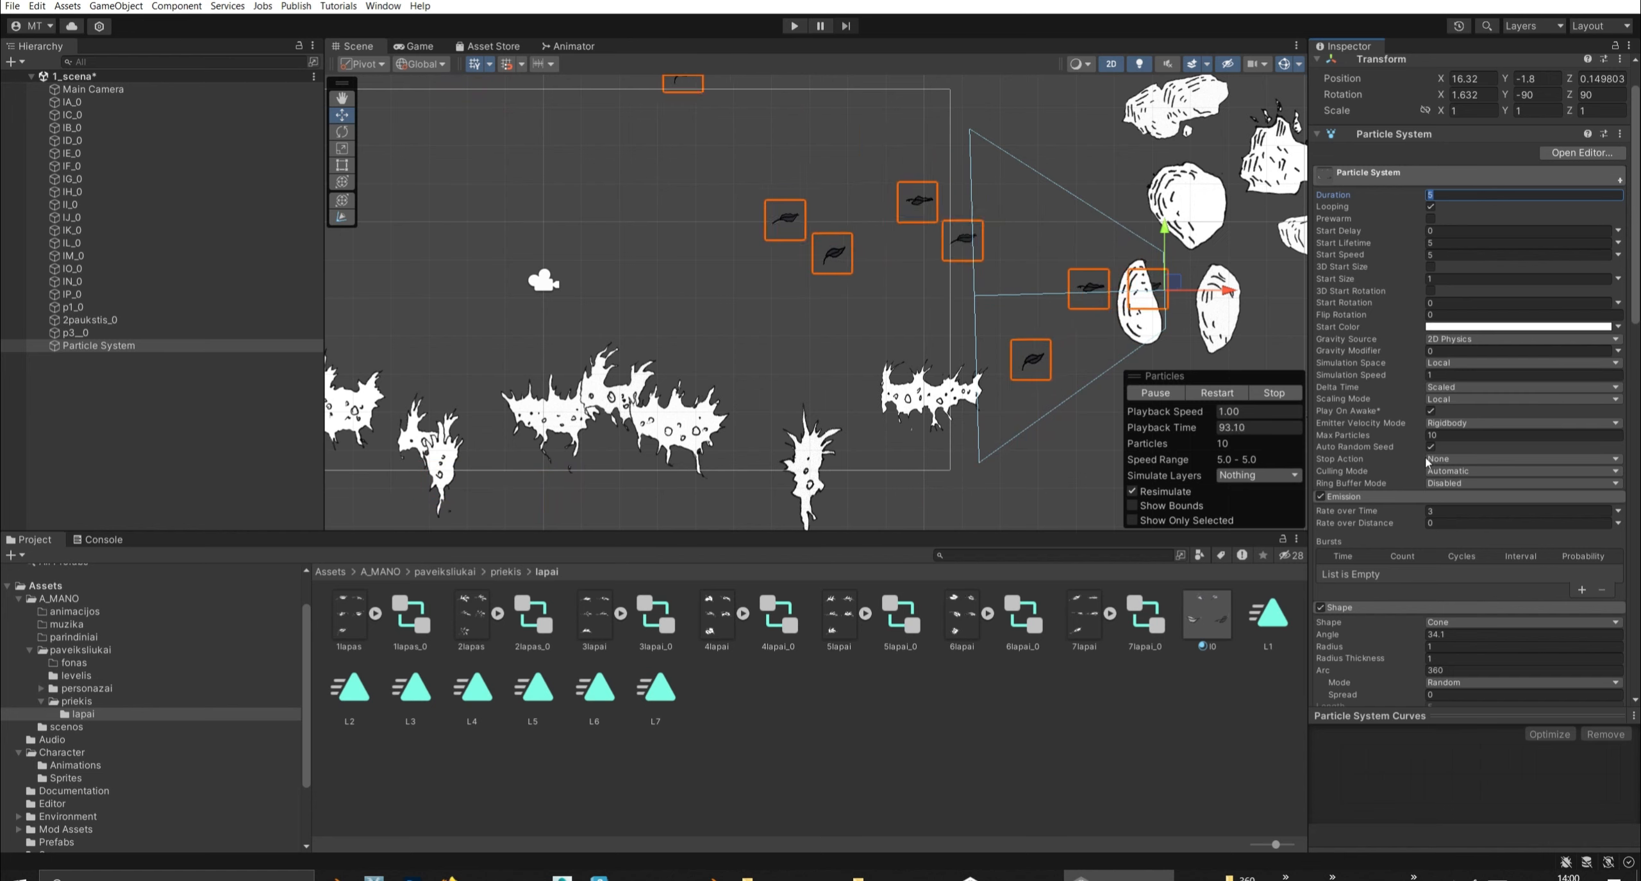
{"action": "left_click", "coordinate": [1464, 434]}
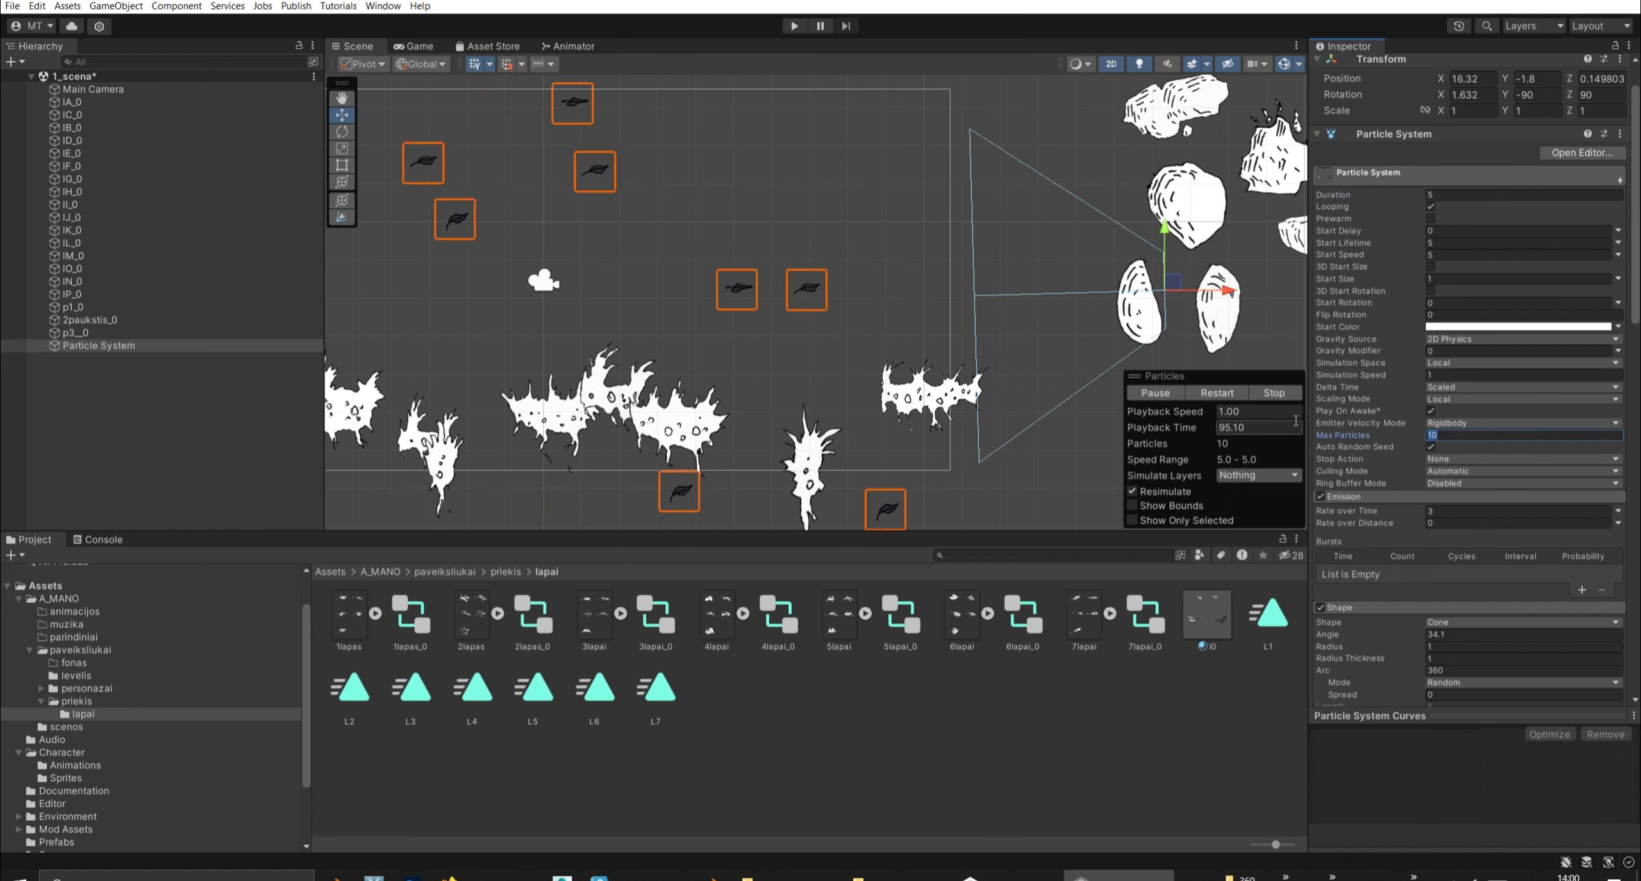
{"action": "type", "text": "5"}
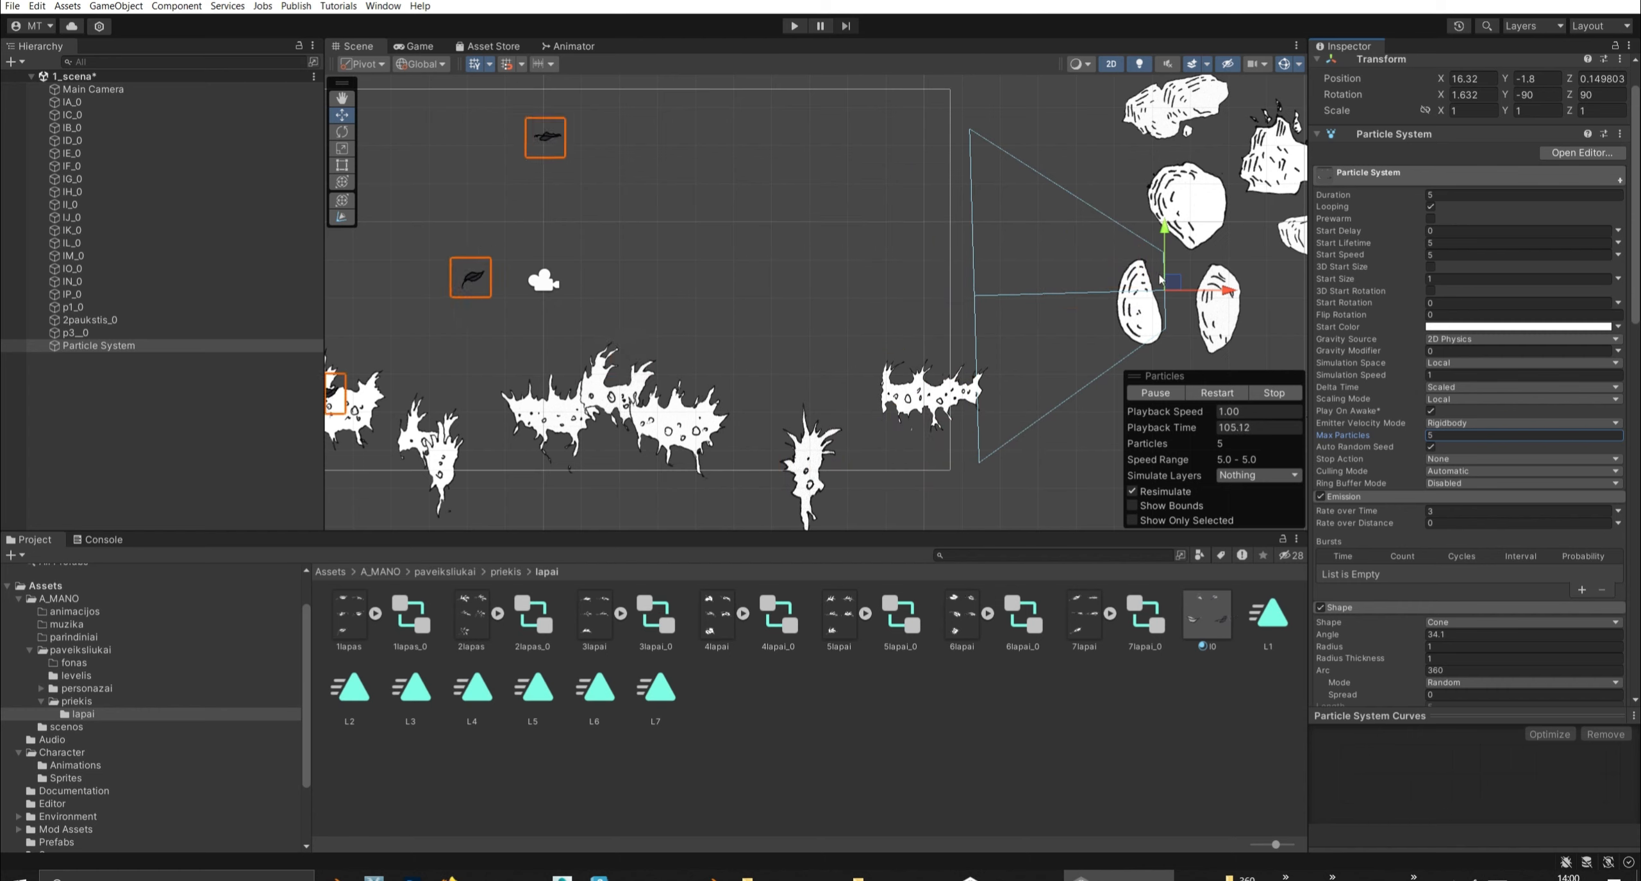
{"action": "scroll", "coordinate": [1399, 485], "scroll_direction": "up", "scroll_amount": 2}
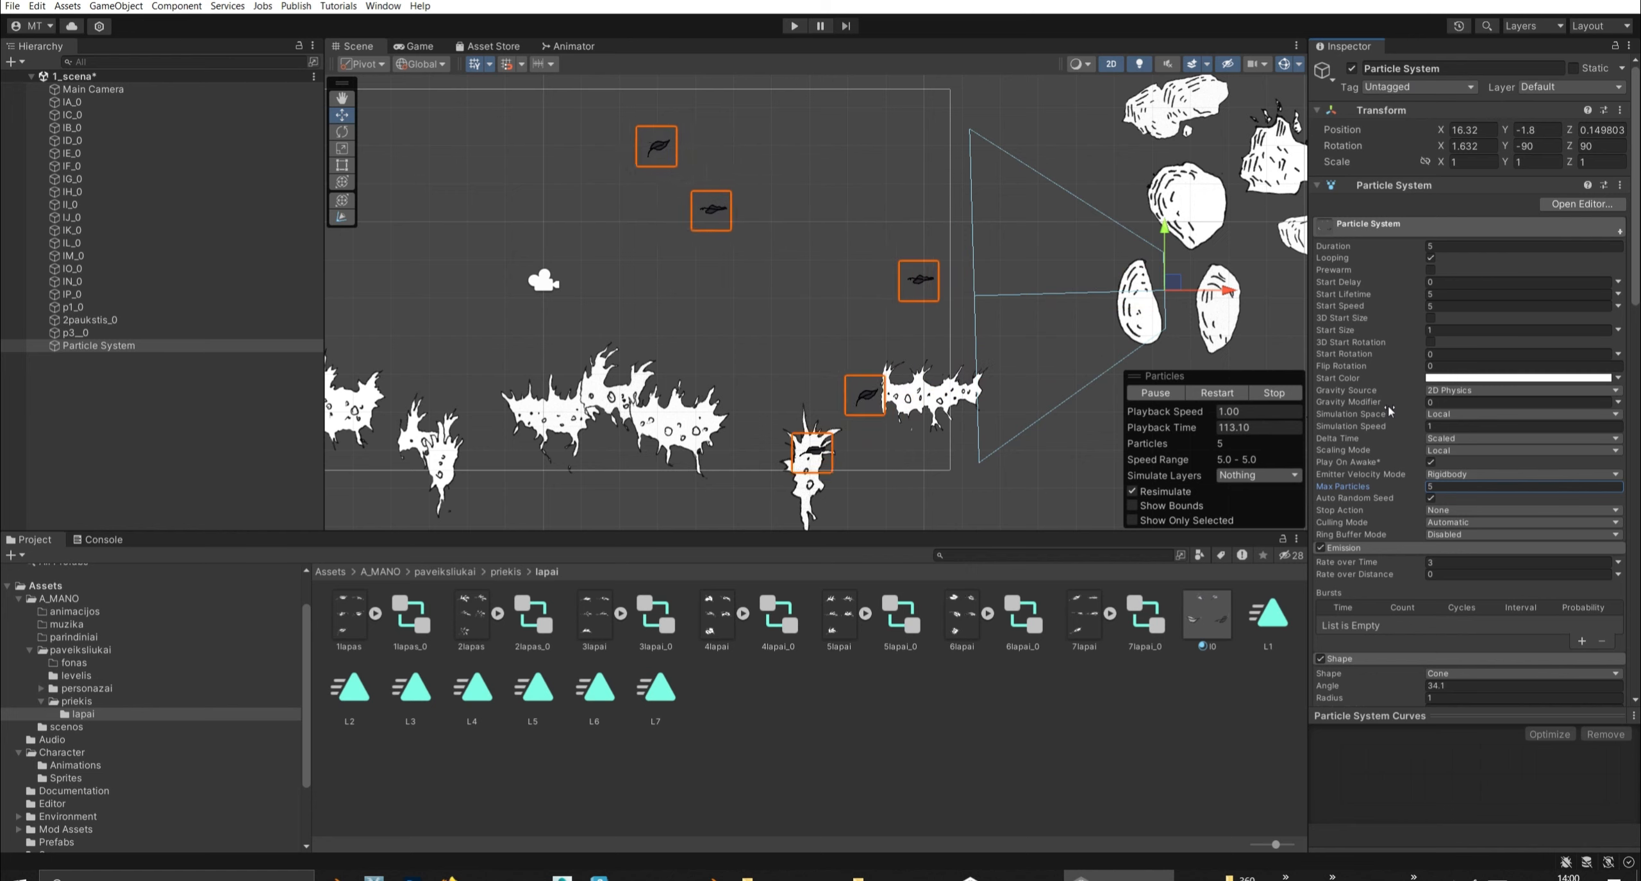
Review the particle system's remaining modules, from Emission and Shape down to Texture Sheet Animation and Renderer.
{"action": "scroll", "coordinate": [1403, 480], "scroll_direction": "down", "scroll_amount": 4}
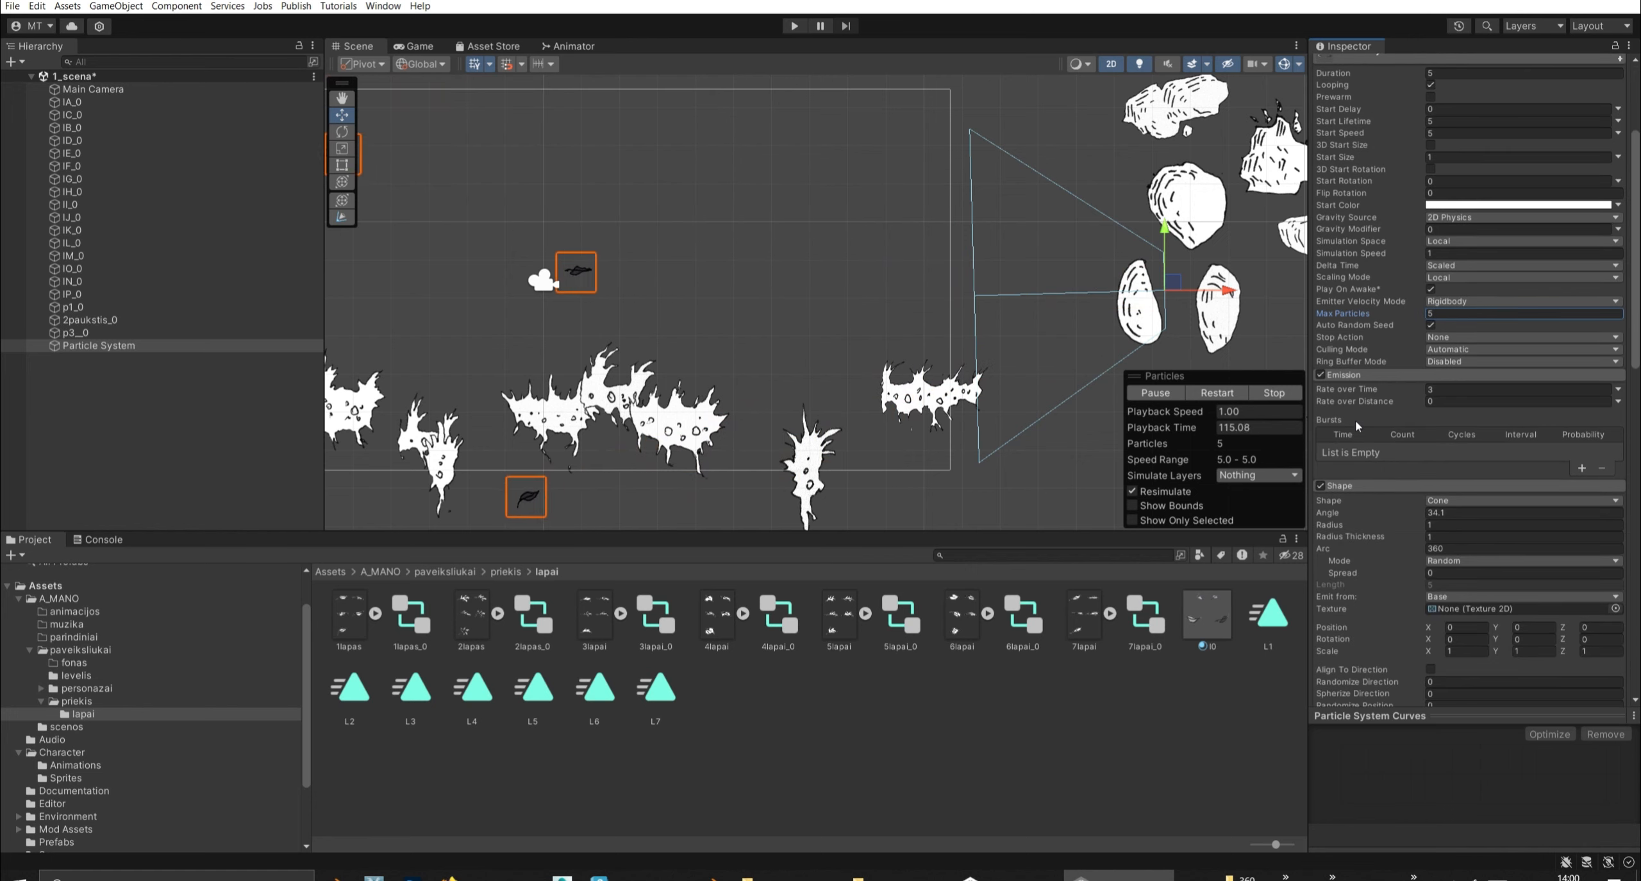
{"action": "scroll", "coordinate": [1355, 422], "scroll_direction": "down", "scroll_amount": 9}
{"action": "scroll", "coordinate": [1355, 423], "scroll_direction": "down", "scroll_amount": 4}
{"action": "scroll", "coordinate": [1415, 490], "scroll_direction": "down", "scroll_amount": 4}
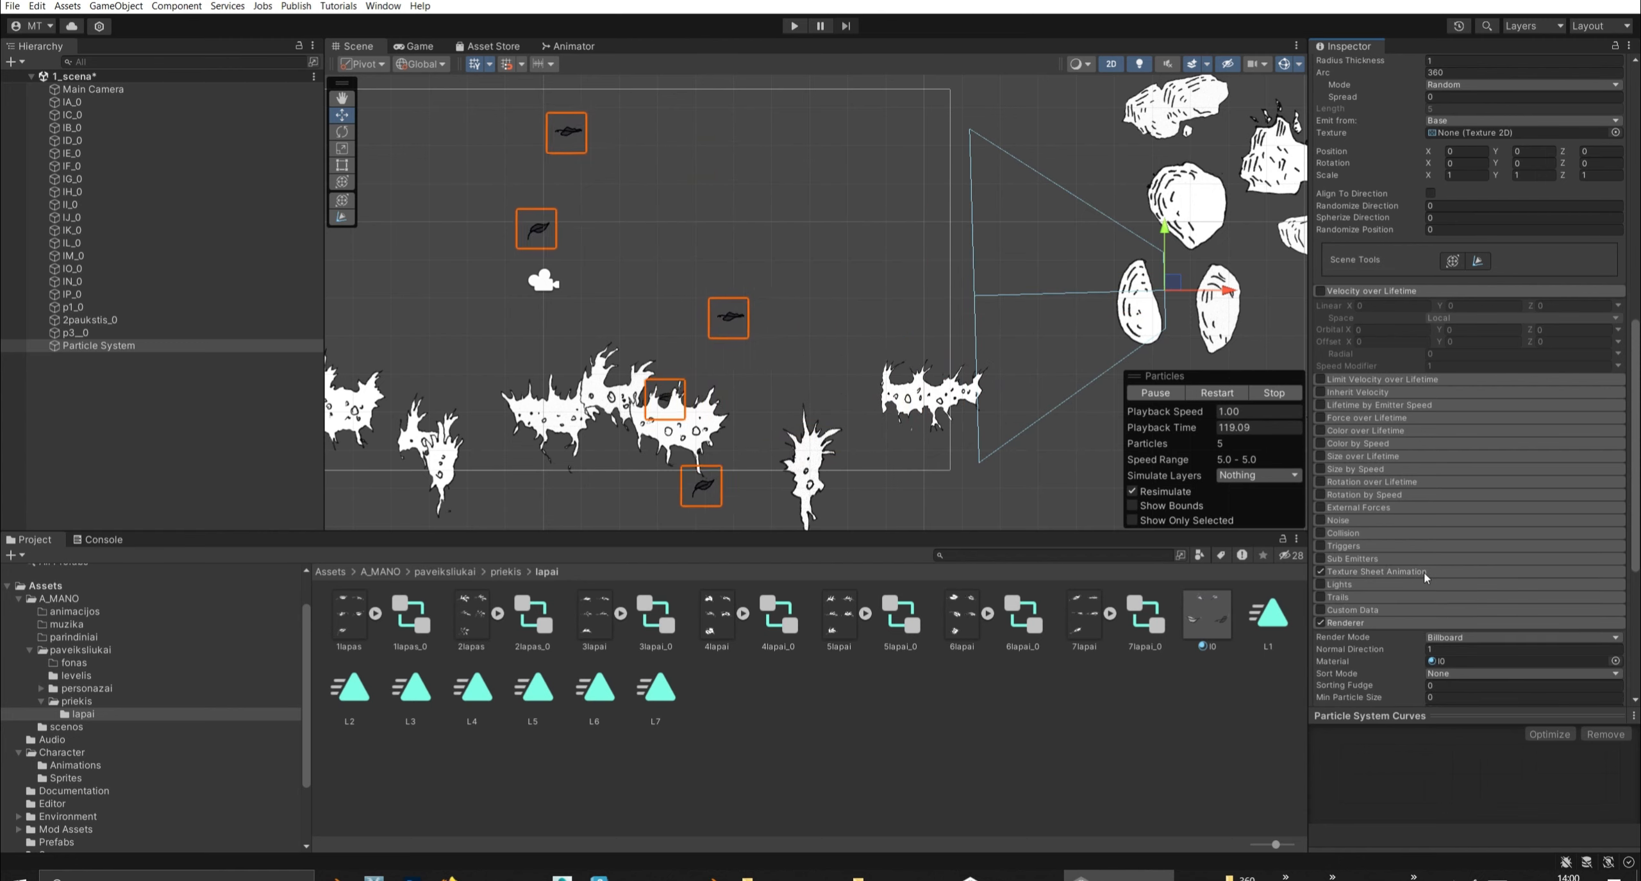
{"action": "scroll", "coordinate": [1450, 571], "scroll_direction": "down", "scroll_amount": 1}
{"action": "scroll", "coordinate": [1450, 570], "scroll_direction": "down", "scroll_amount": 3}
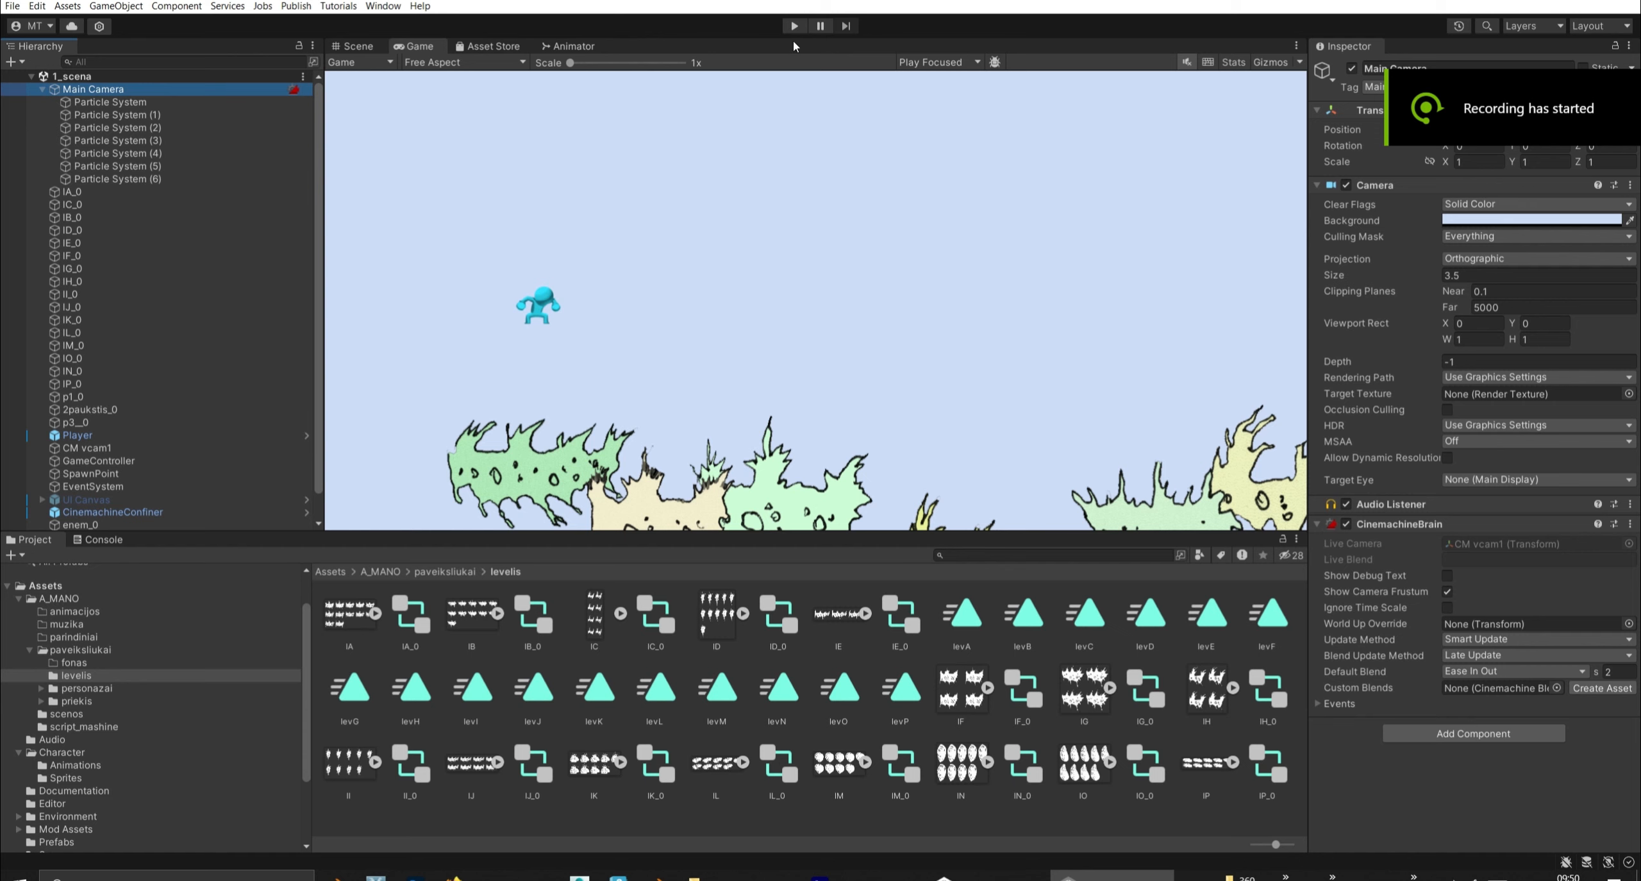
Play-test the scene by walking and jumping the character rightward through the level, and stop the playback.
{"action": "left_click", "coordinate": [794, 25]}
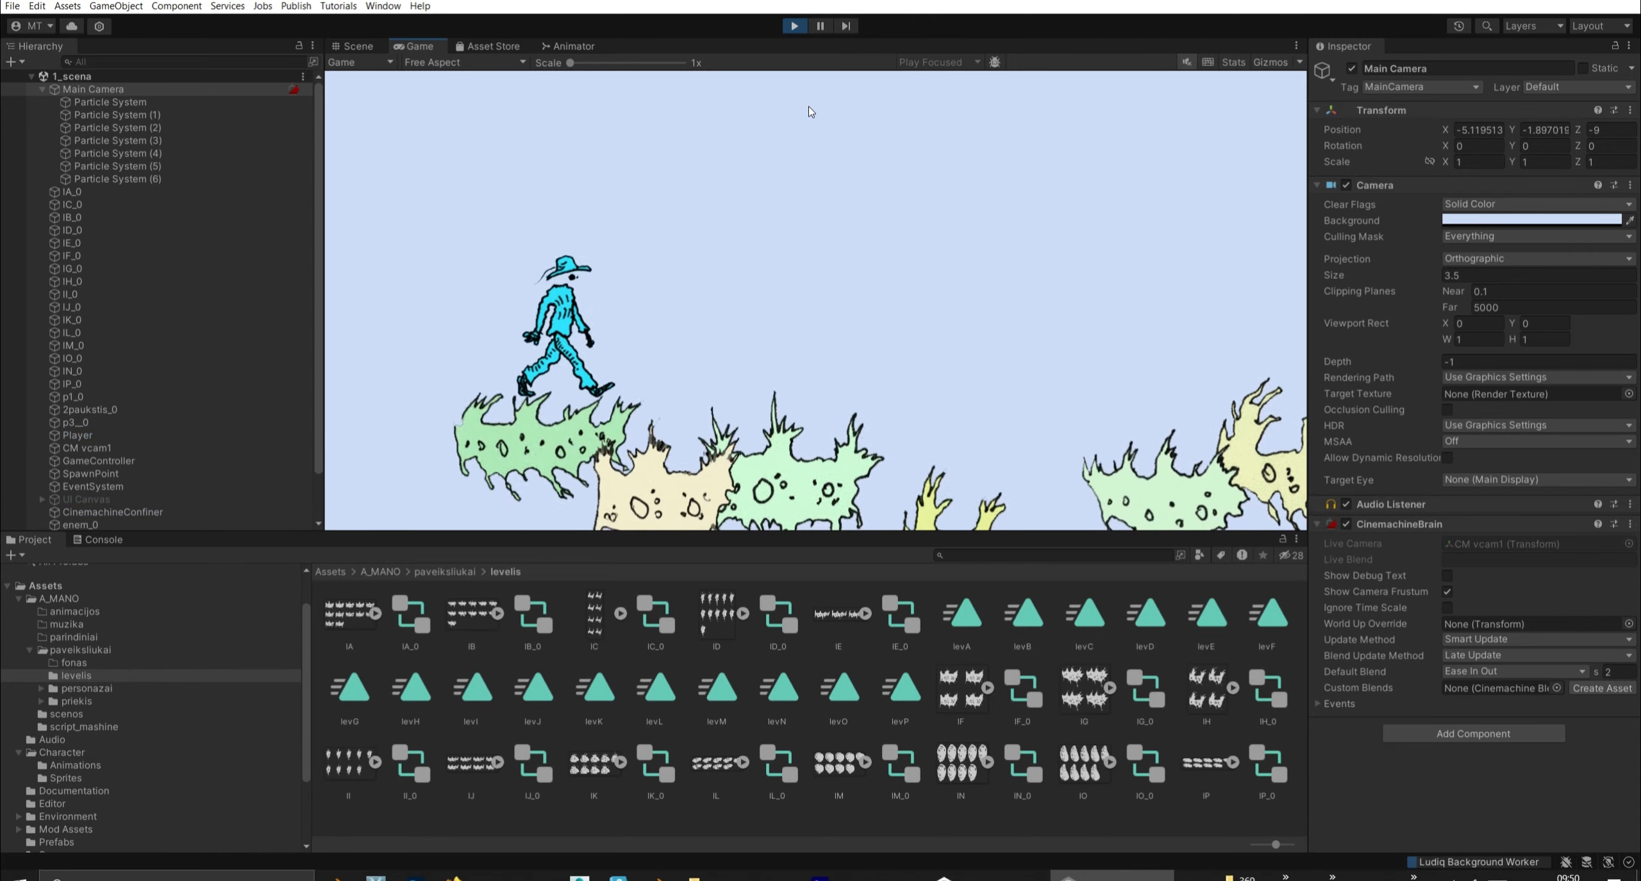
{"action": "key", "text": "Right"}
{"action": "key", "text": "space"}
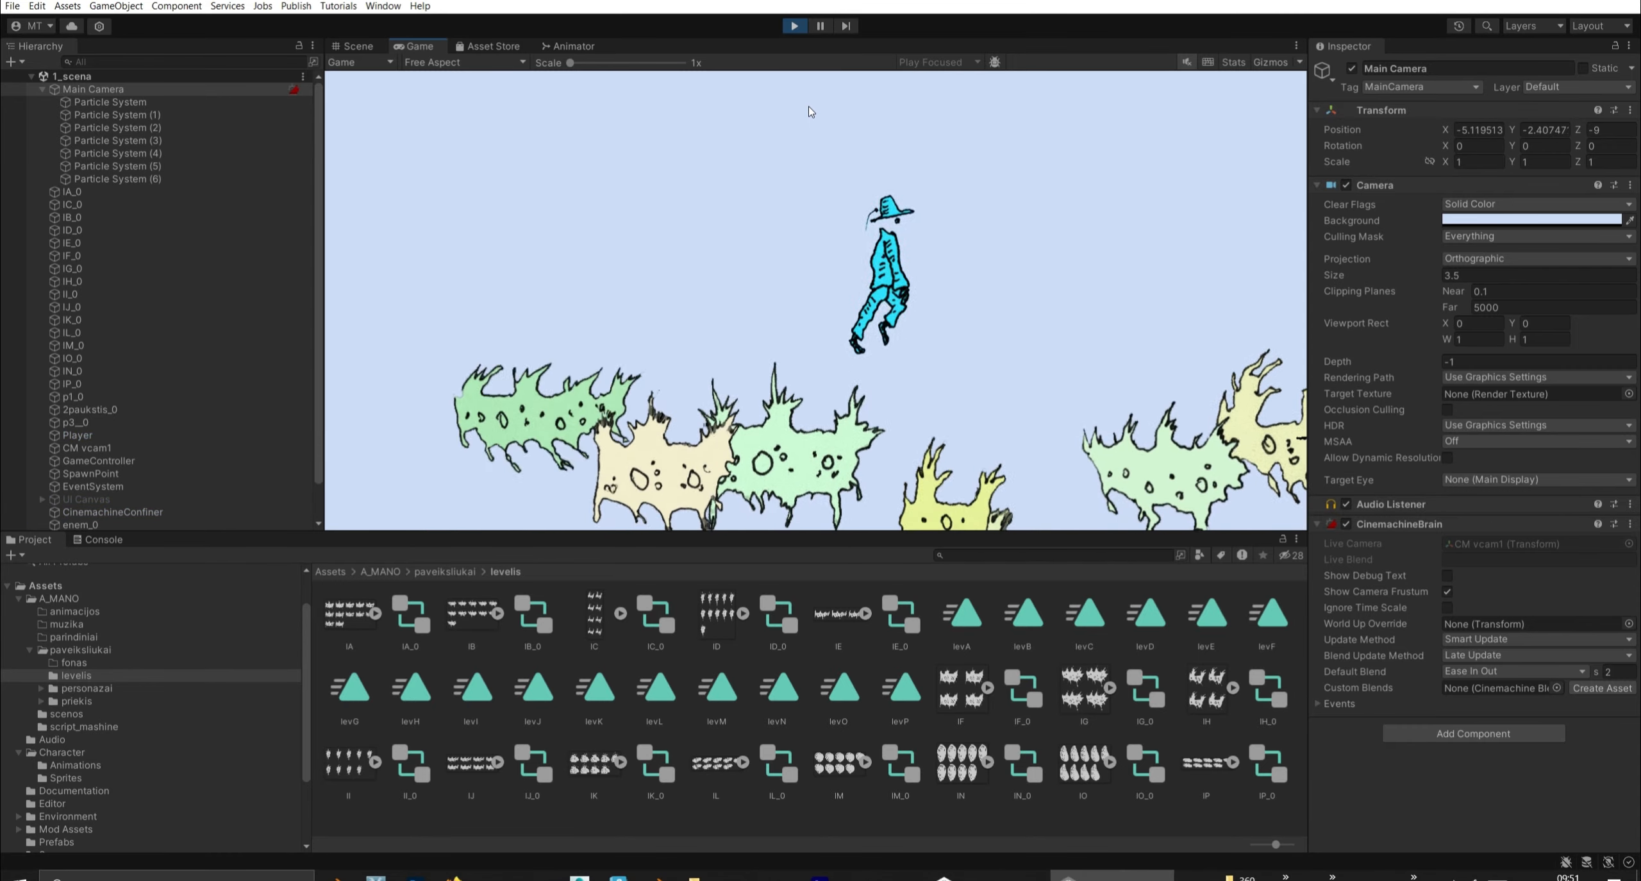
{"action": "key", "text": "Right"}
{"action": "key", "text": "space"}
{"action": "key", "text": "Right"}
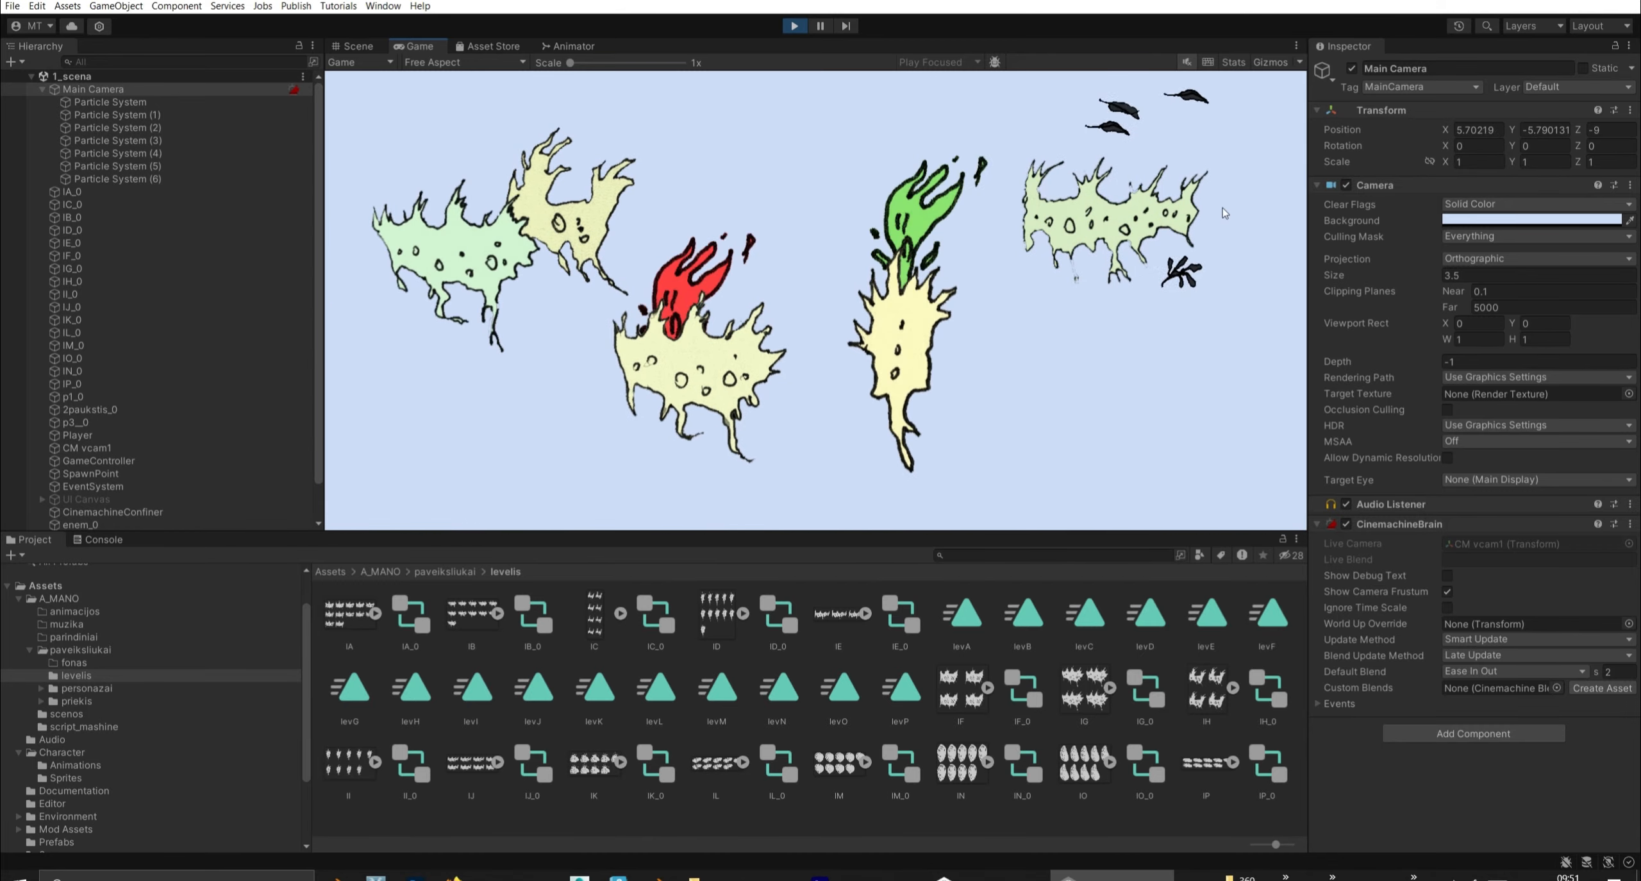
{"action": "left_click", "coordinate": [795, 27]}
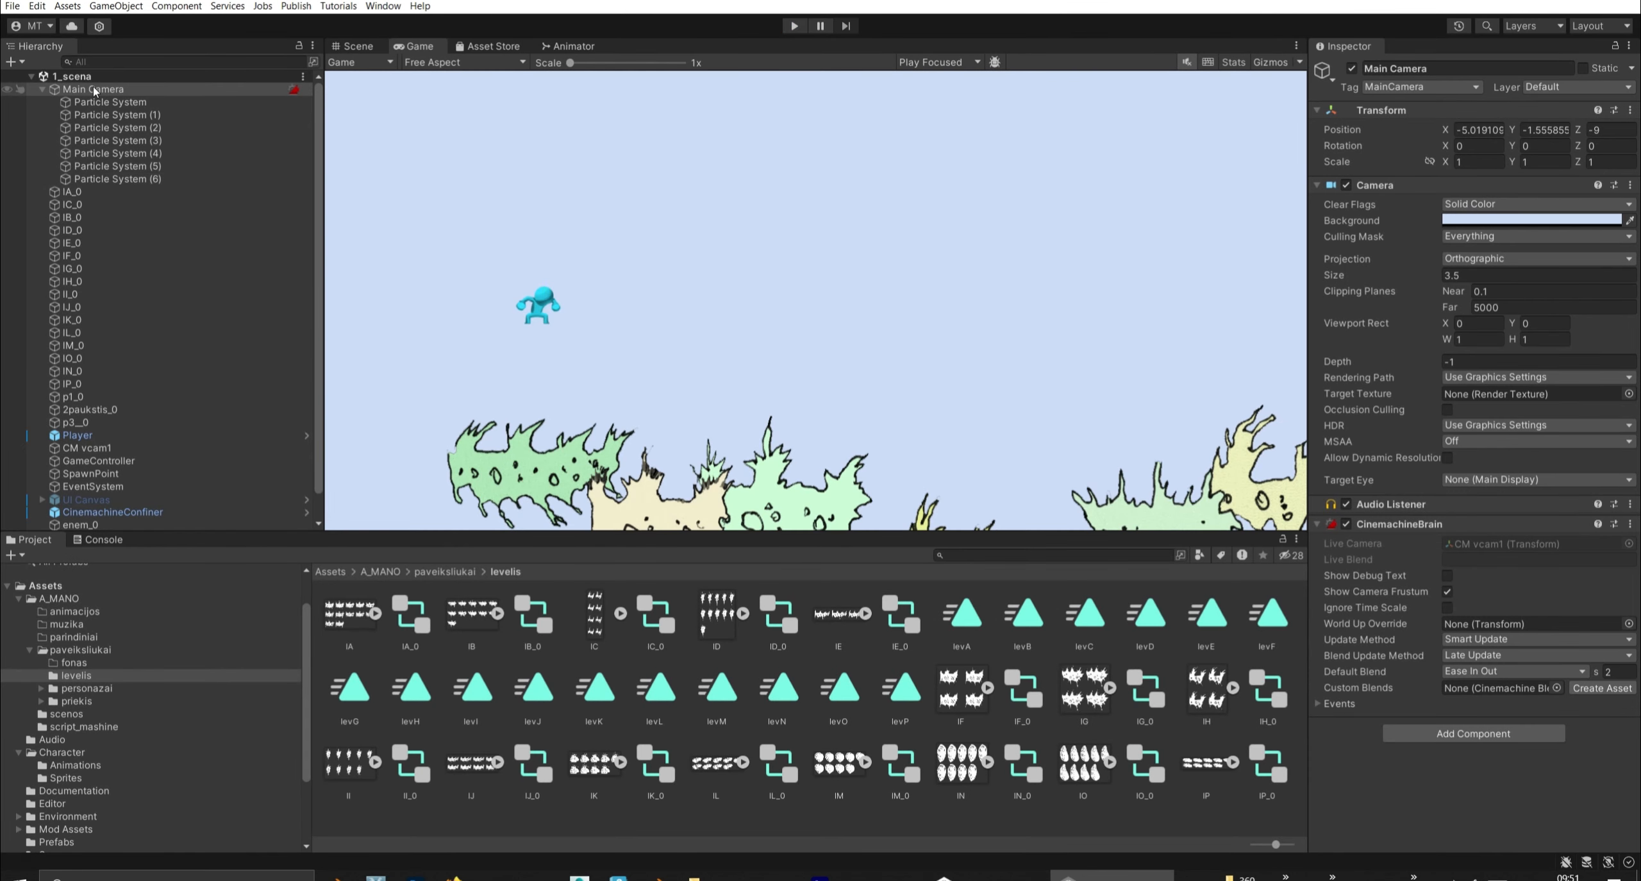
Inspect the level sprites IF_0 through IO_0 together, and return the selection to the Main Camera.
{"action": "left_click", "coordinate": [82, 257]}
{"action": "left_click", "coordinate": [88, 356], "text": "shift"}
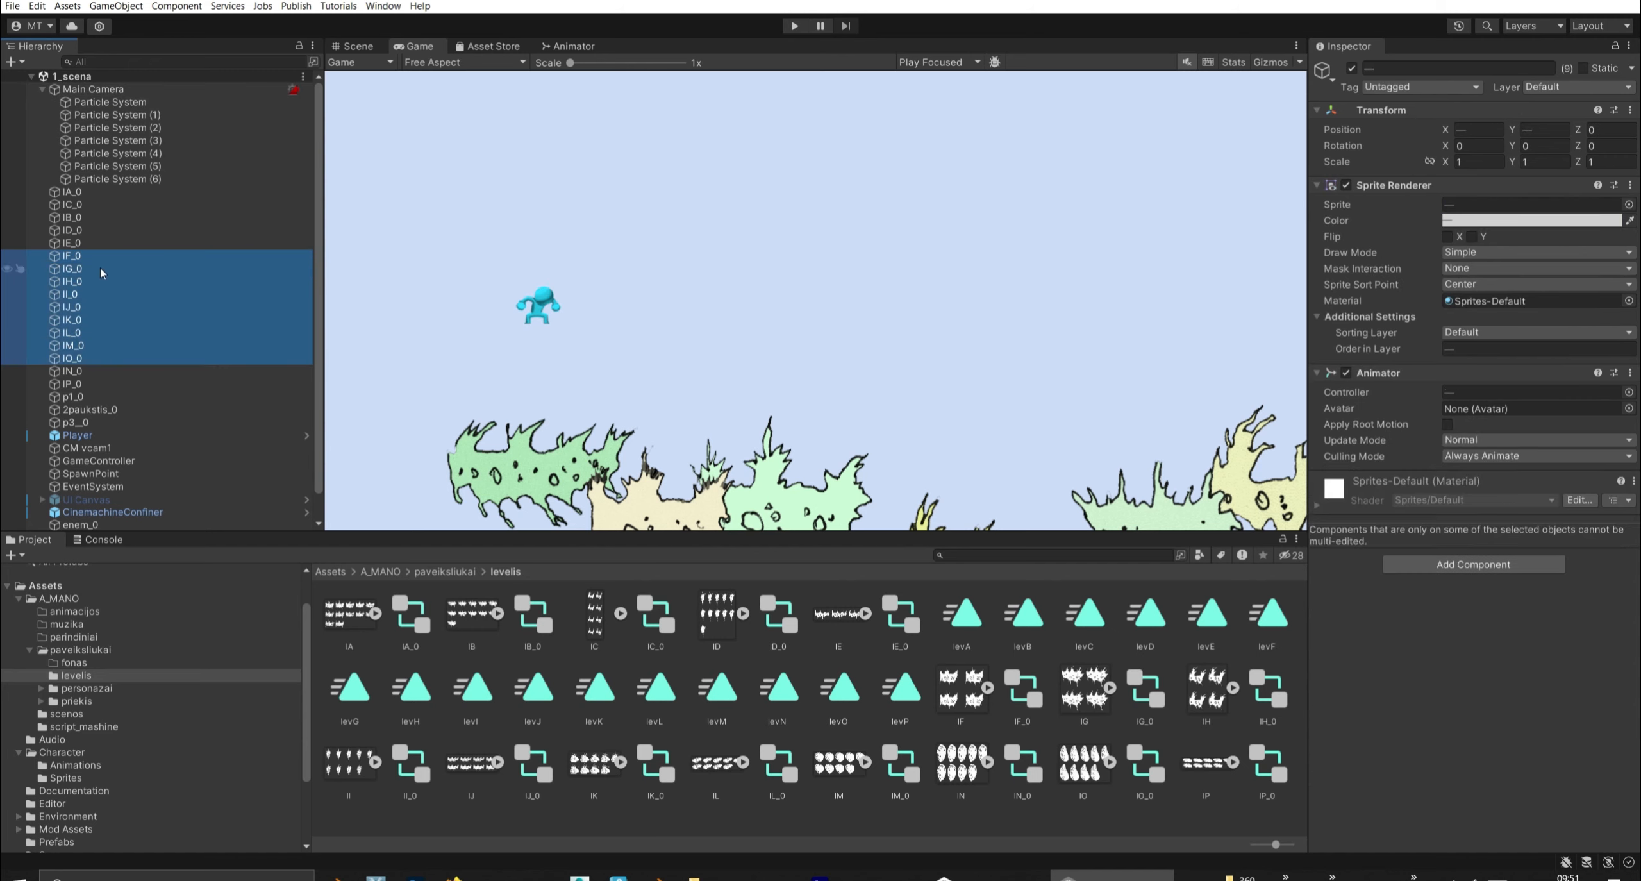
{"action": "left_click", "coordinate": [82, 93]}
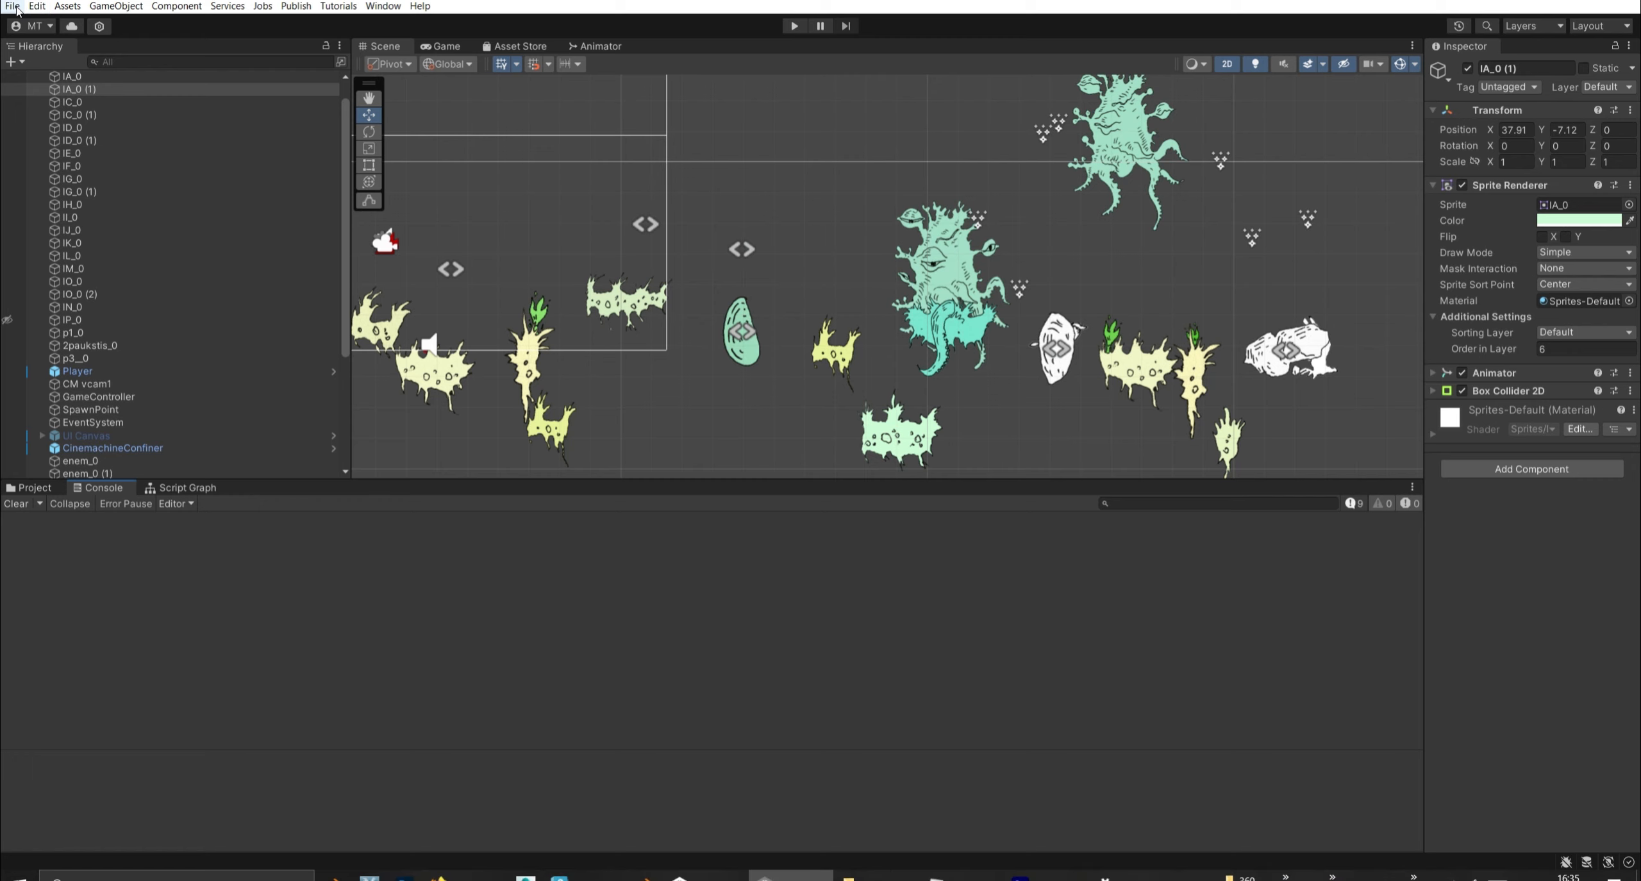
Open the build settings, choose the Windows, Mac, Linux platform, and start Build And Run.
{"action": "left_click", "coordinate": [14, 7]}
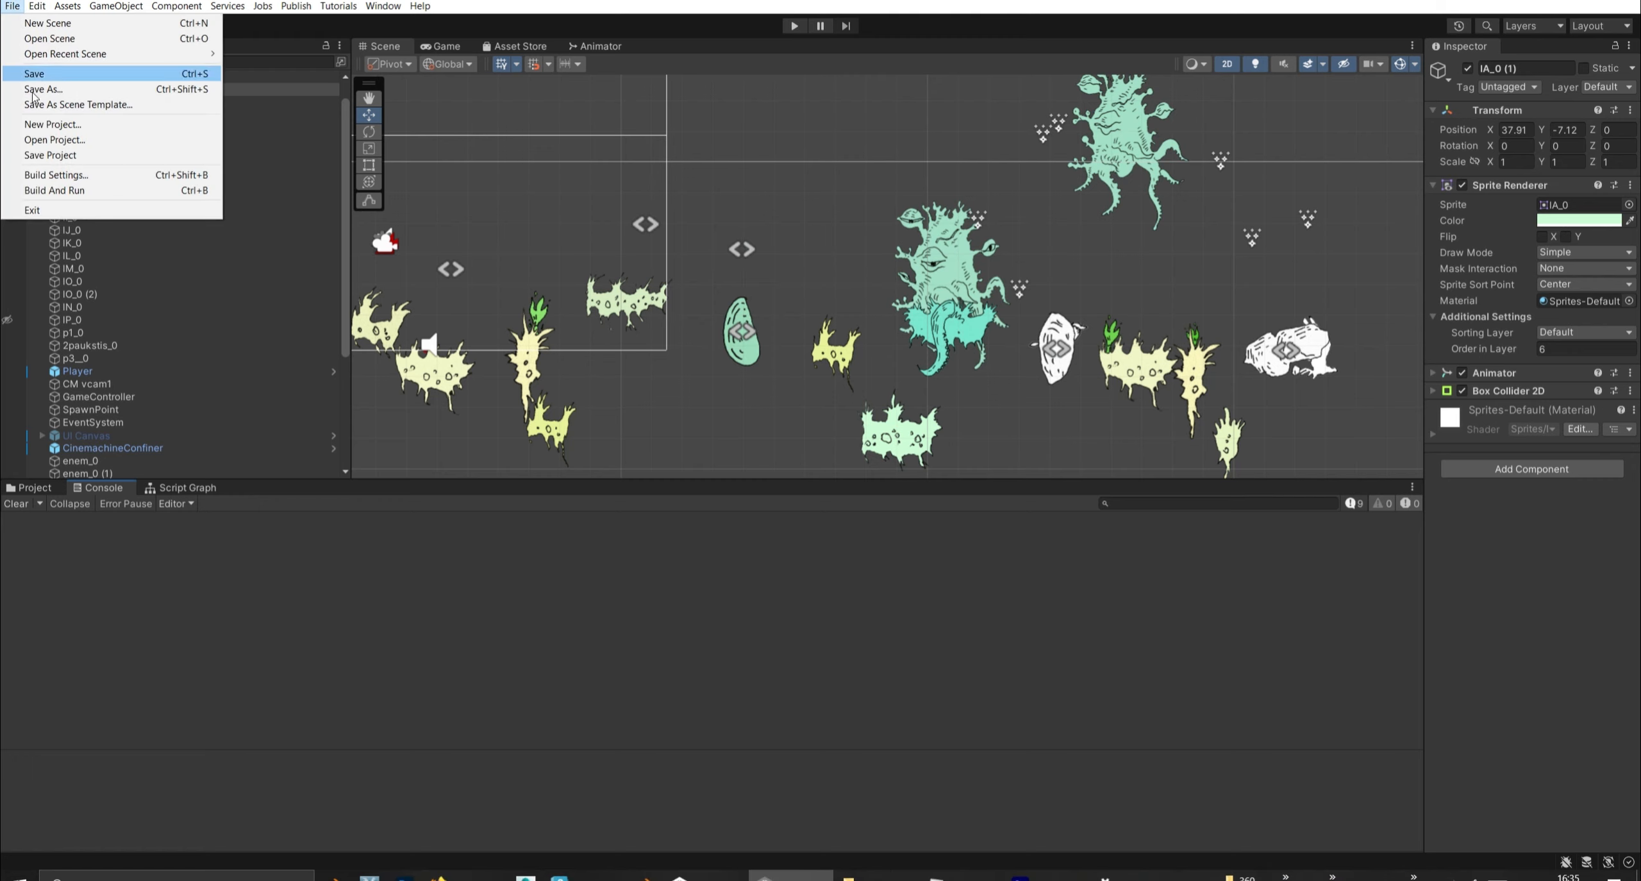
{"action": "left_click", "coordinate": [69, 175]}
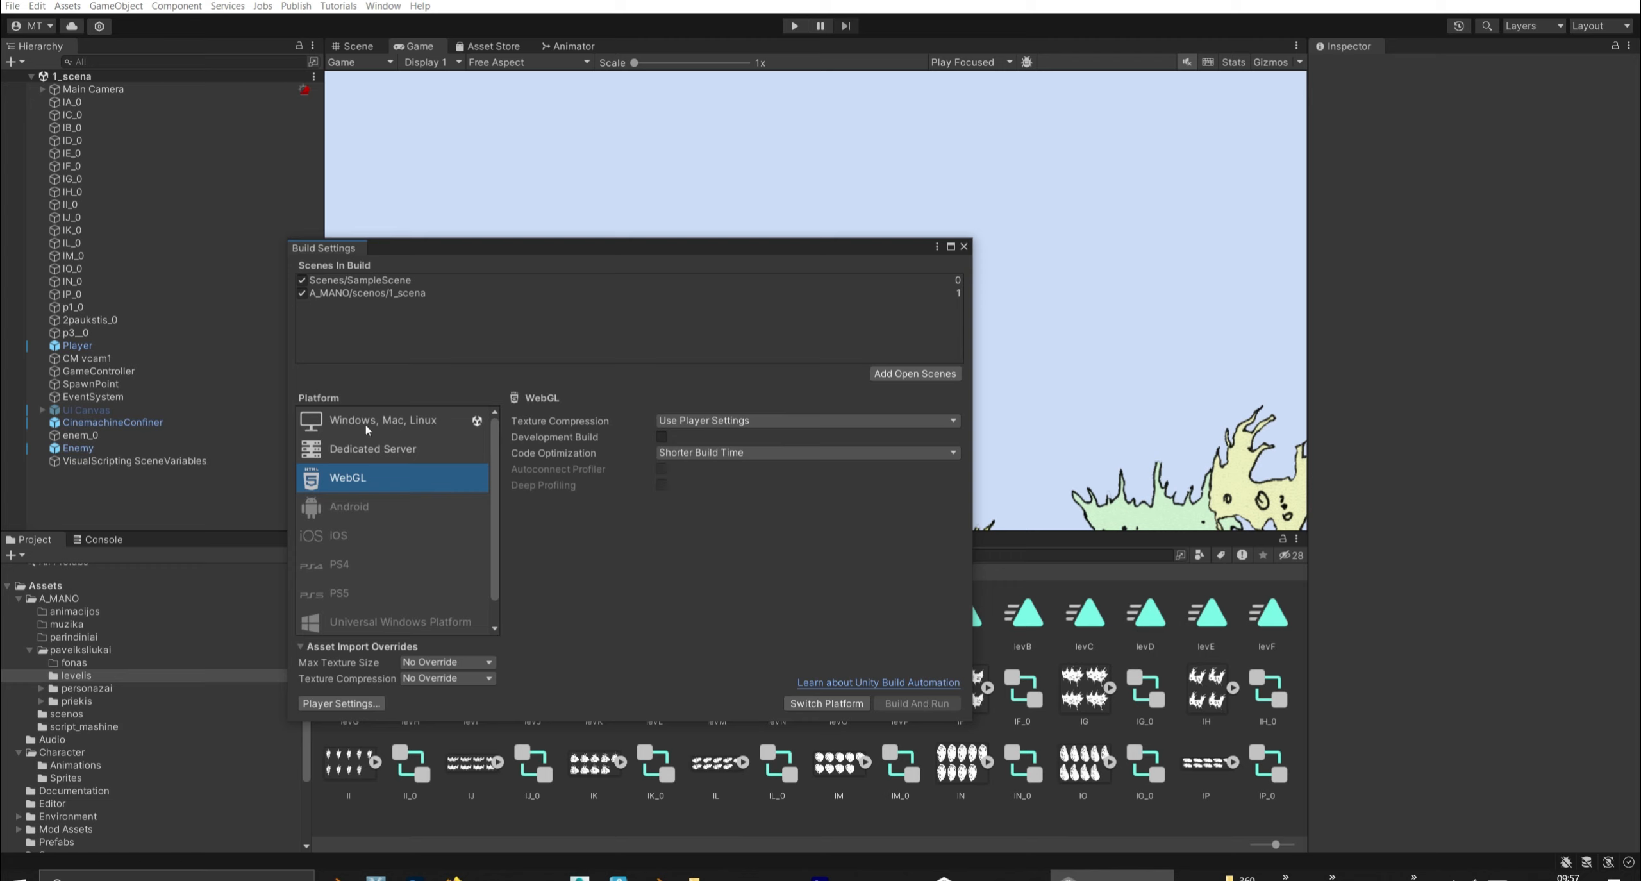
{"action": "left_click", "coordinate": [428, 432]}
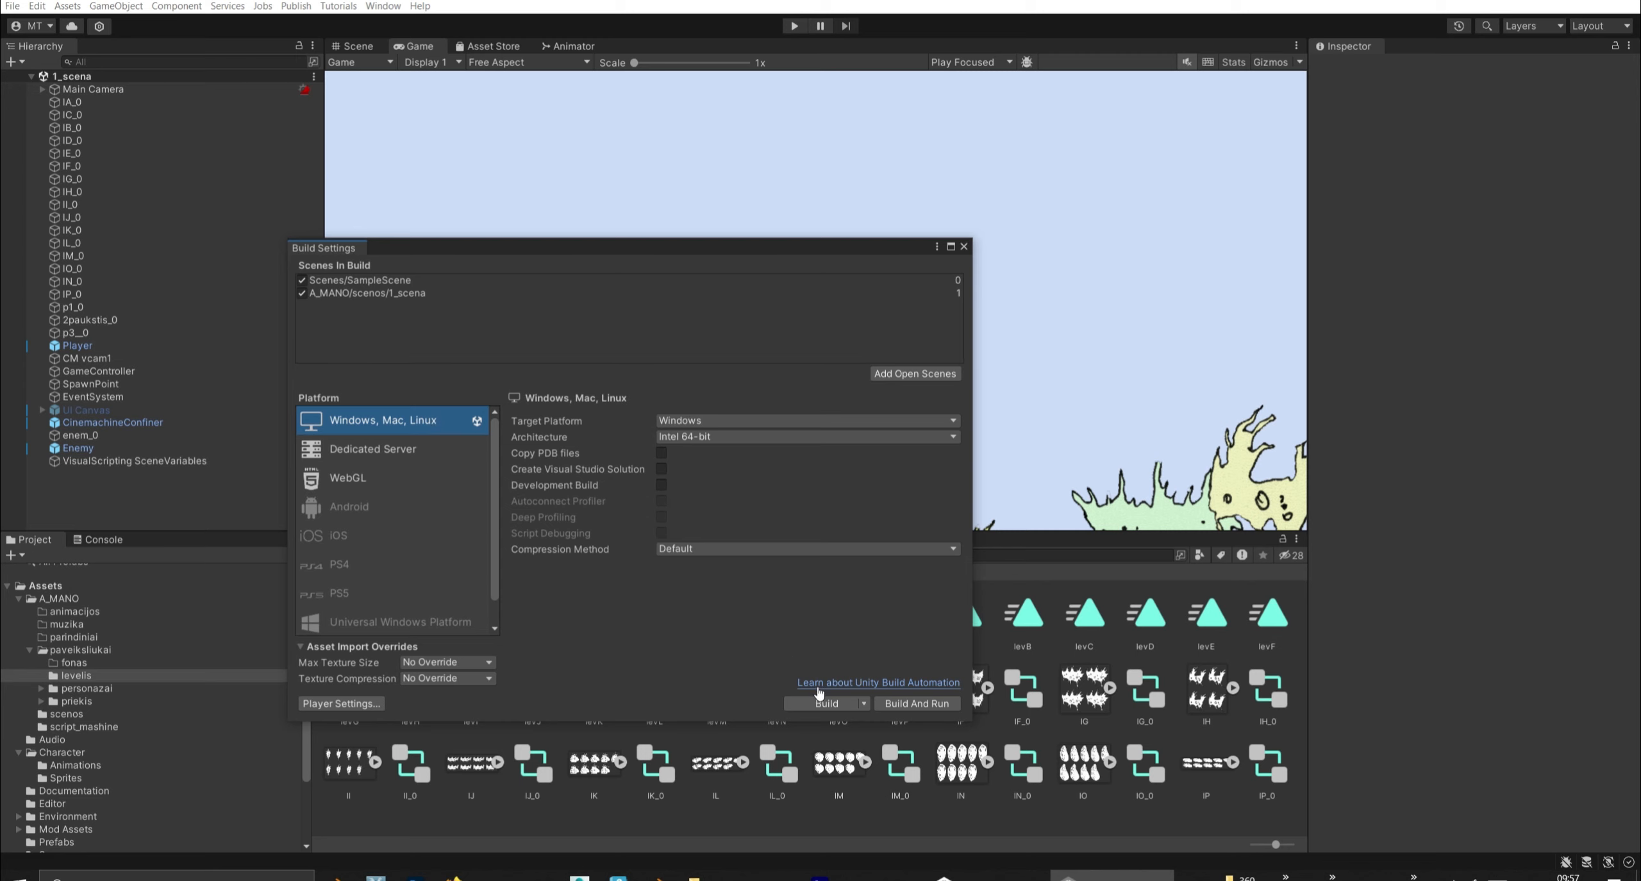
{"action": "left_click", "coordinate": [891, 706]}
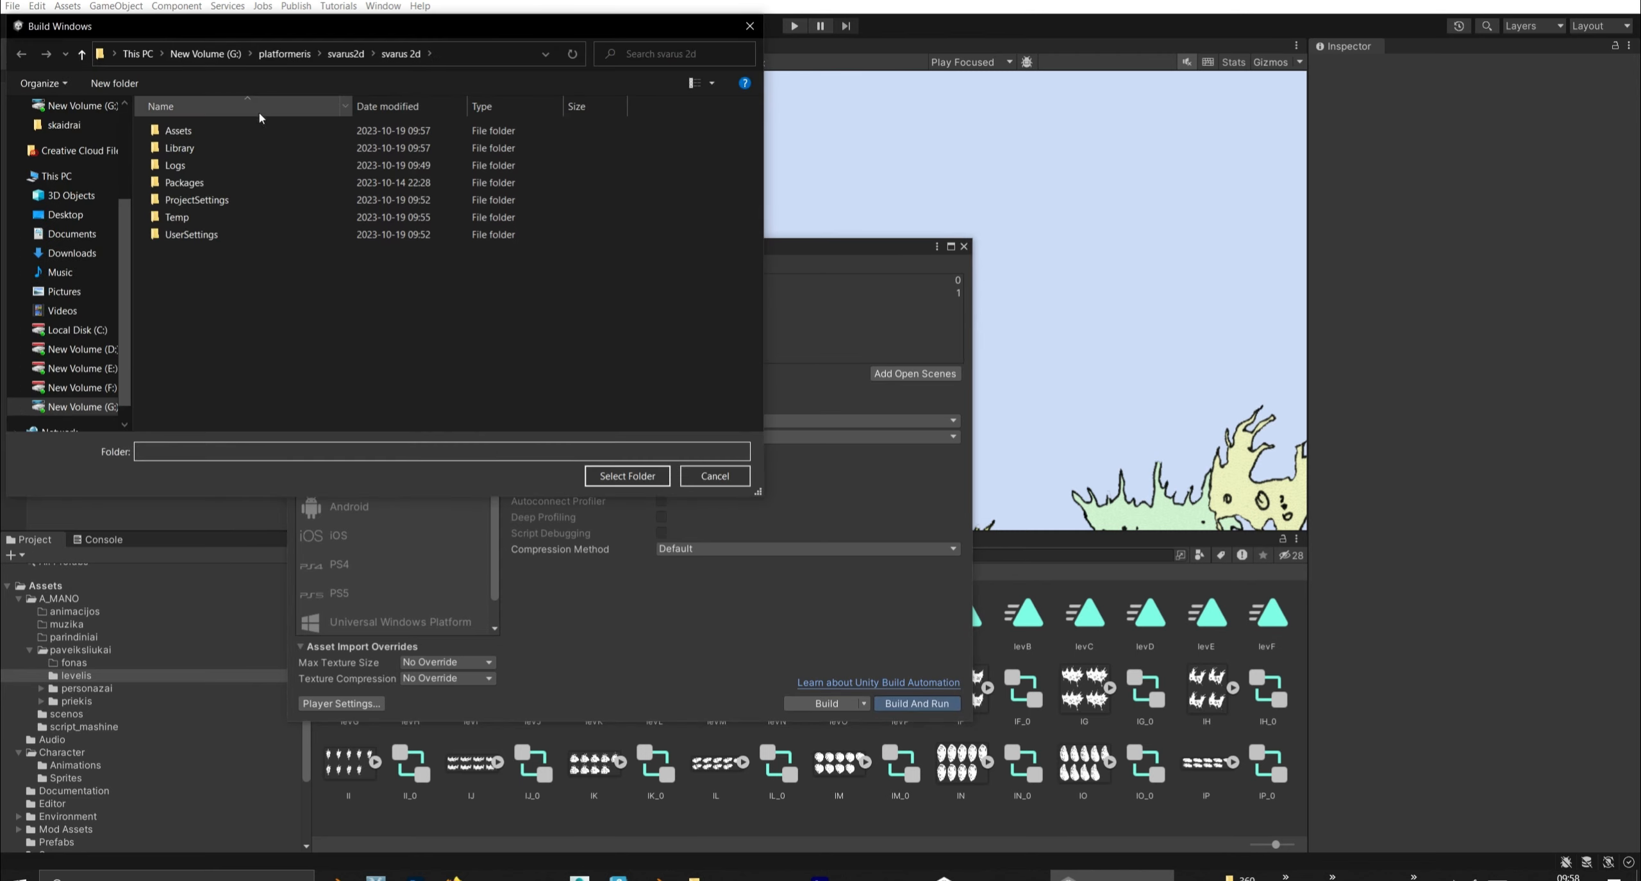
Create a folder named local inside svarus2d and select it as the build destination.
{"action": "left_click", "coordinate": [335, 54]}
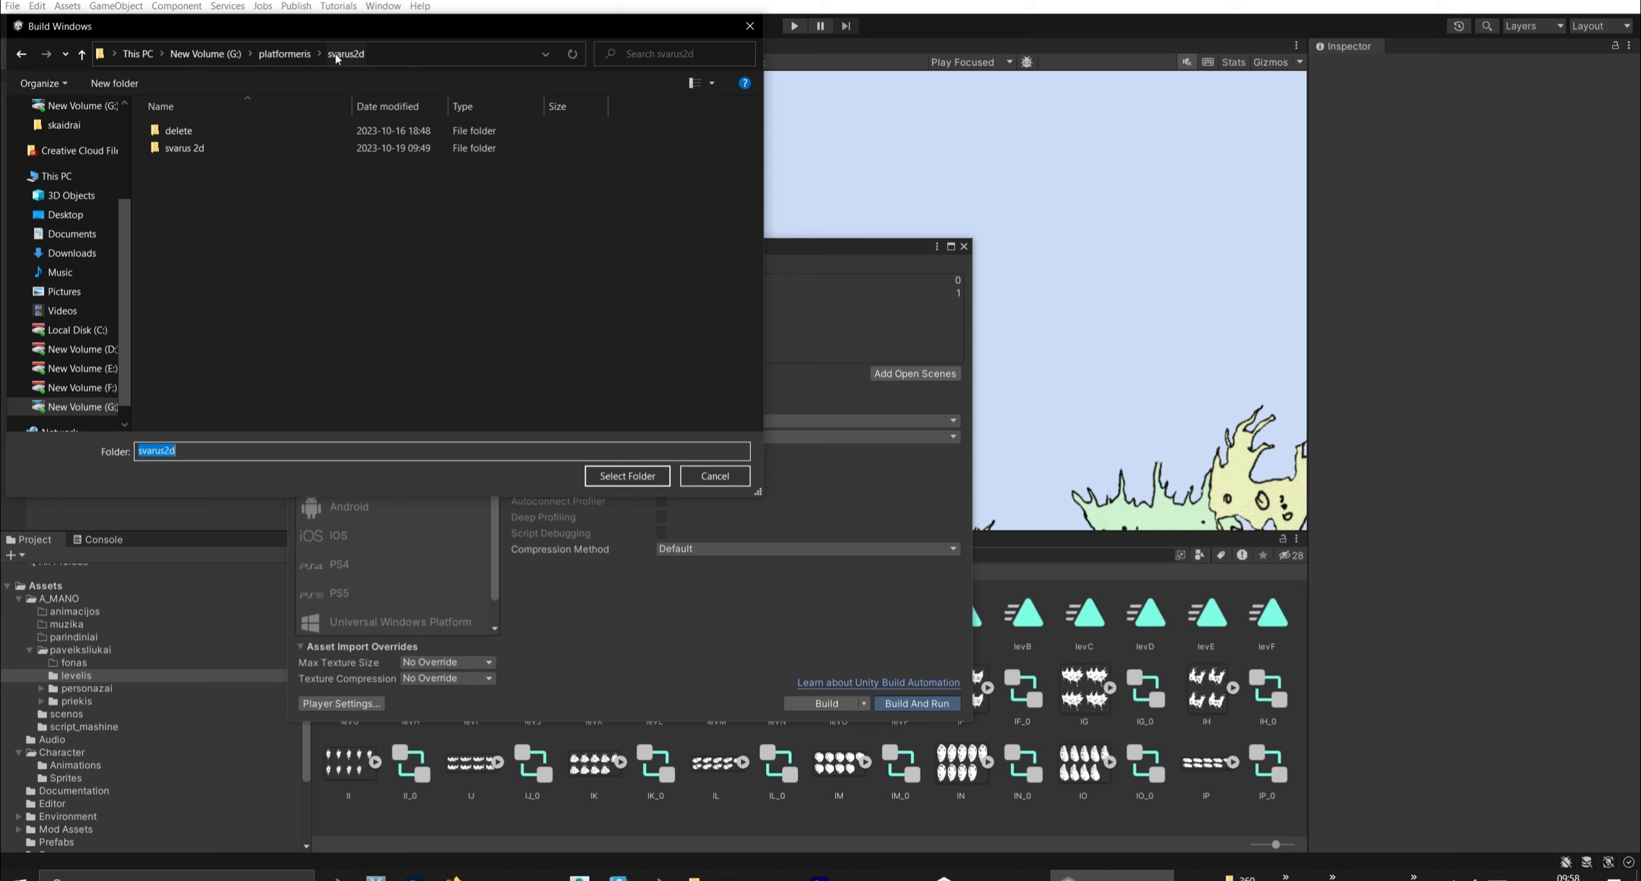
{"action": "right_click", "coordinate": [200, 192]}
{"action": "mouse_move", "coordinate": [90, 383]}
{"action": "left_click", "coordinate": [239, 384]}
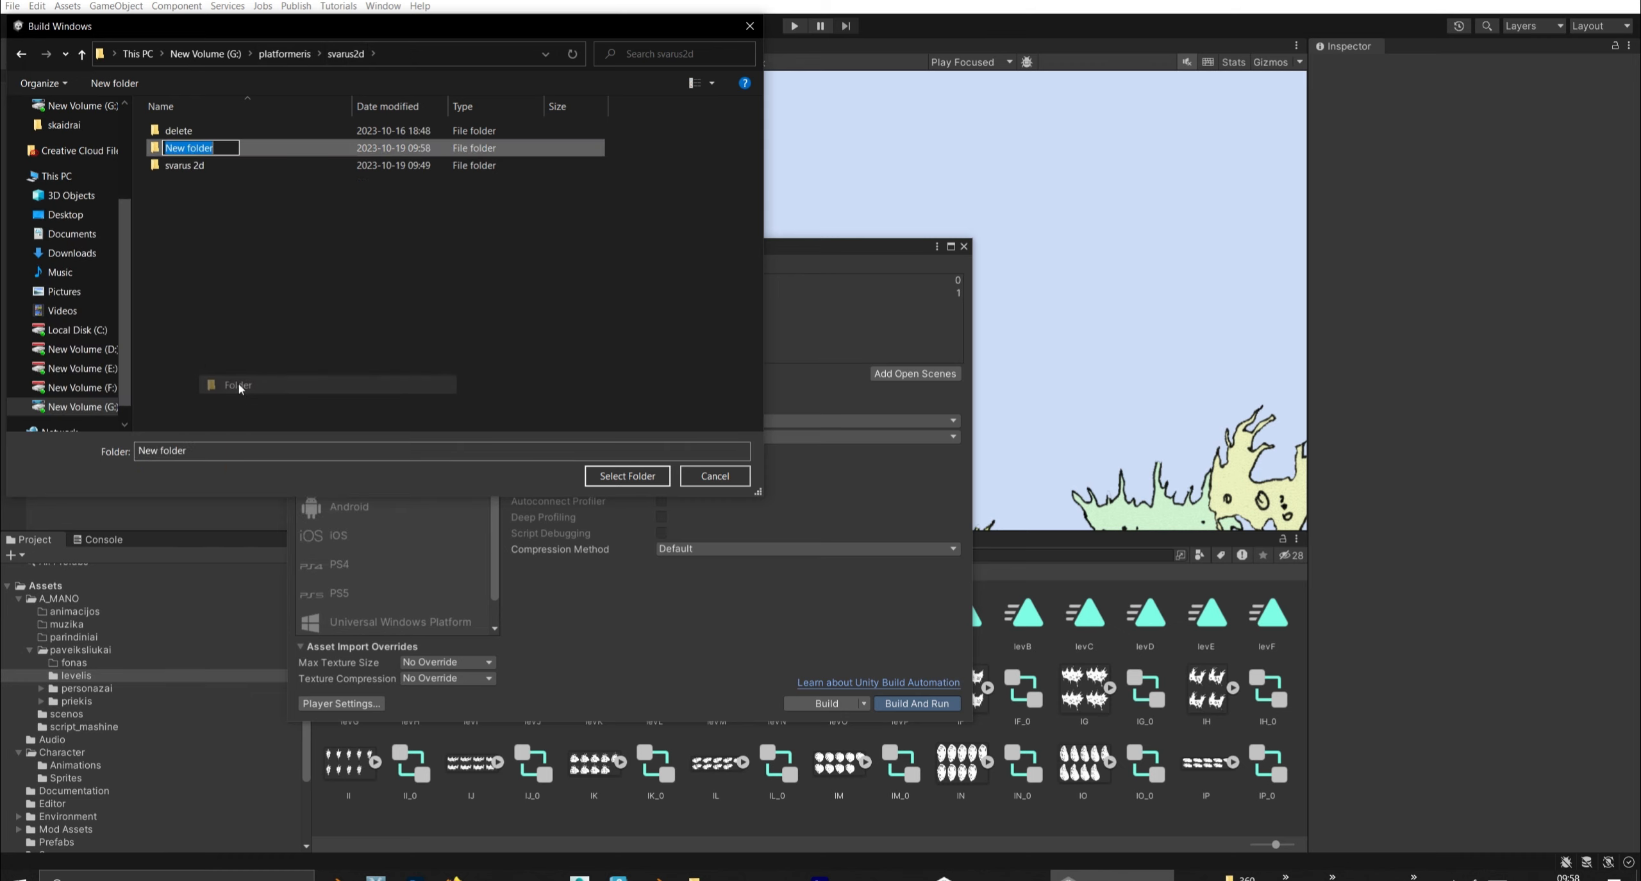
{"action": "type", "text": "lo"}
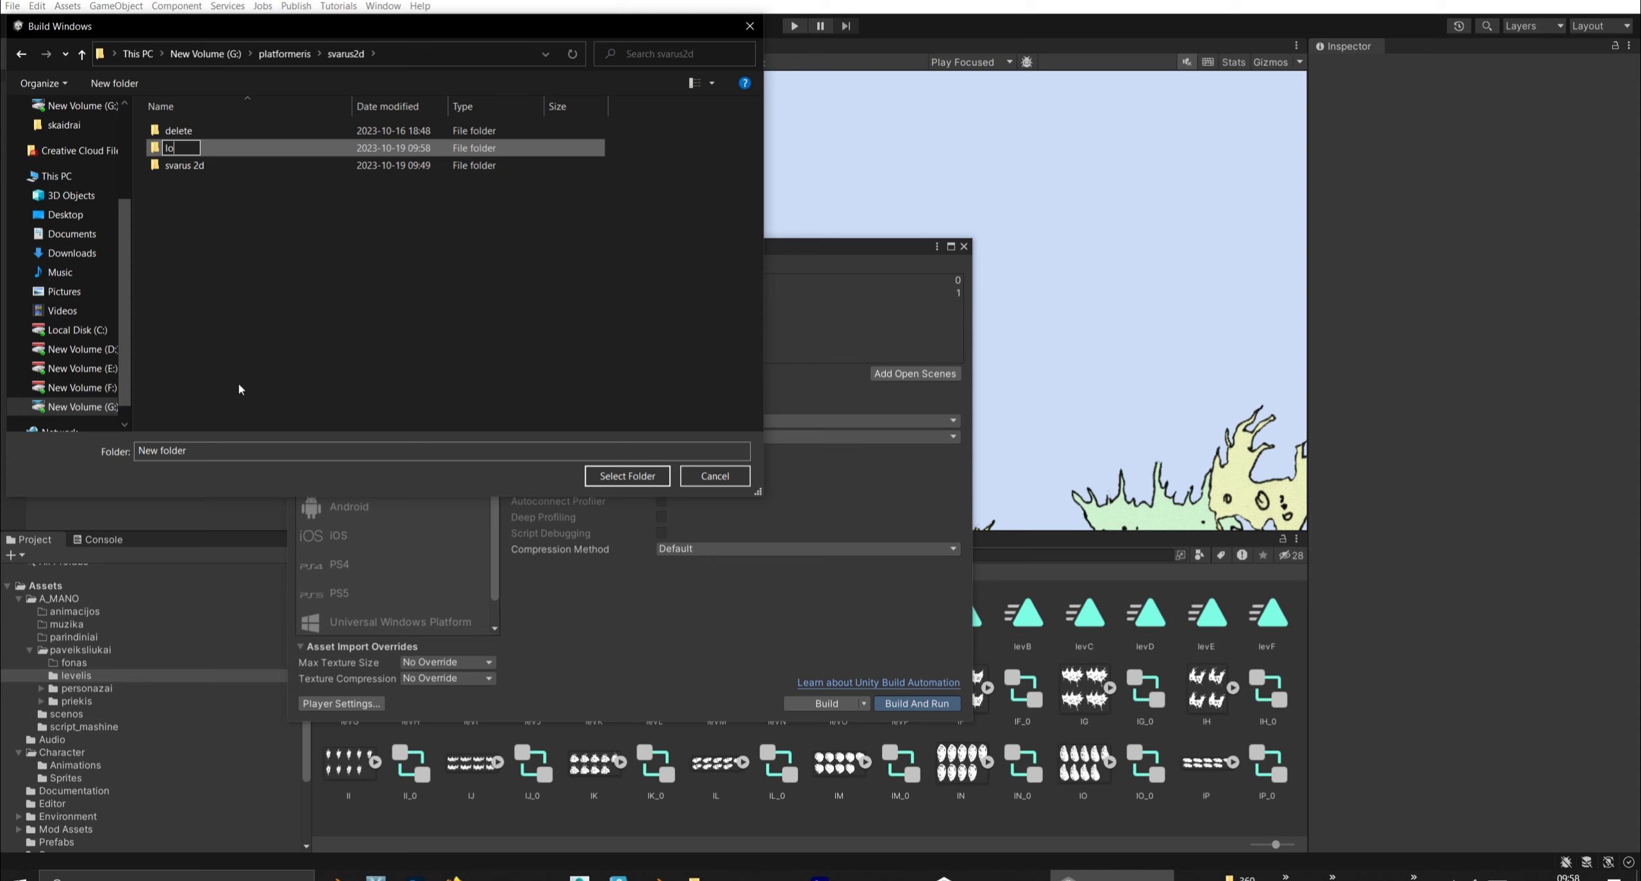
{"action": "type", "text": "cal"}
{"action": "key", "text": "Return"}
{"action": "key", "text": "Return"}
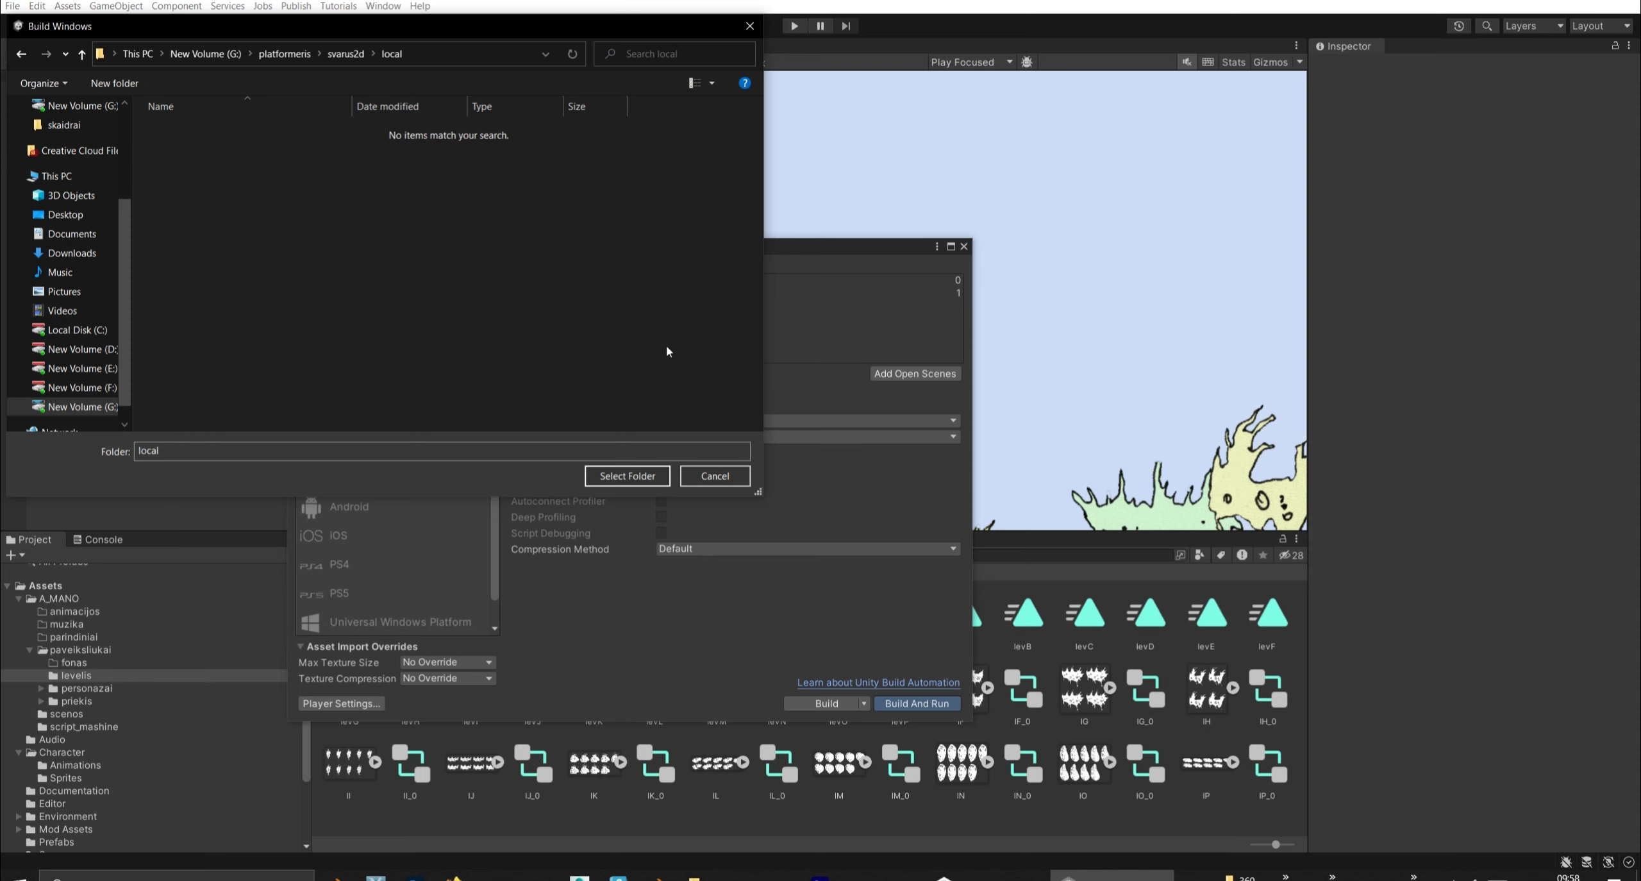
{"action": "left_click", "coordinate": [660, 481]}
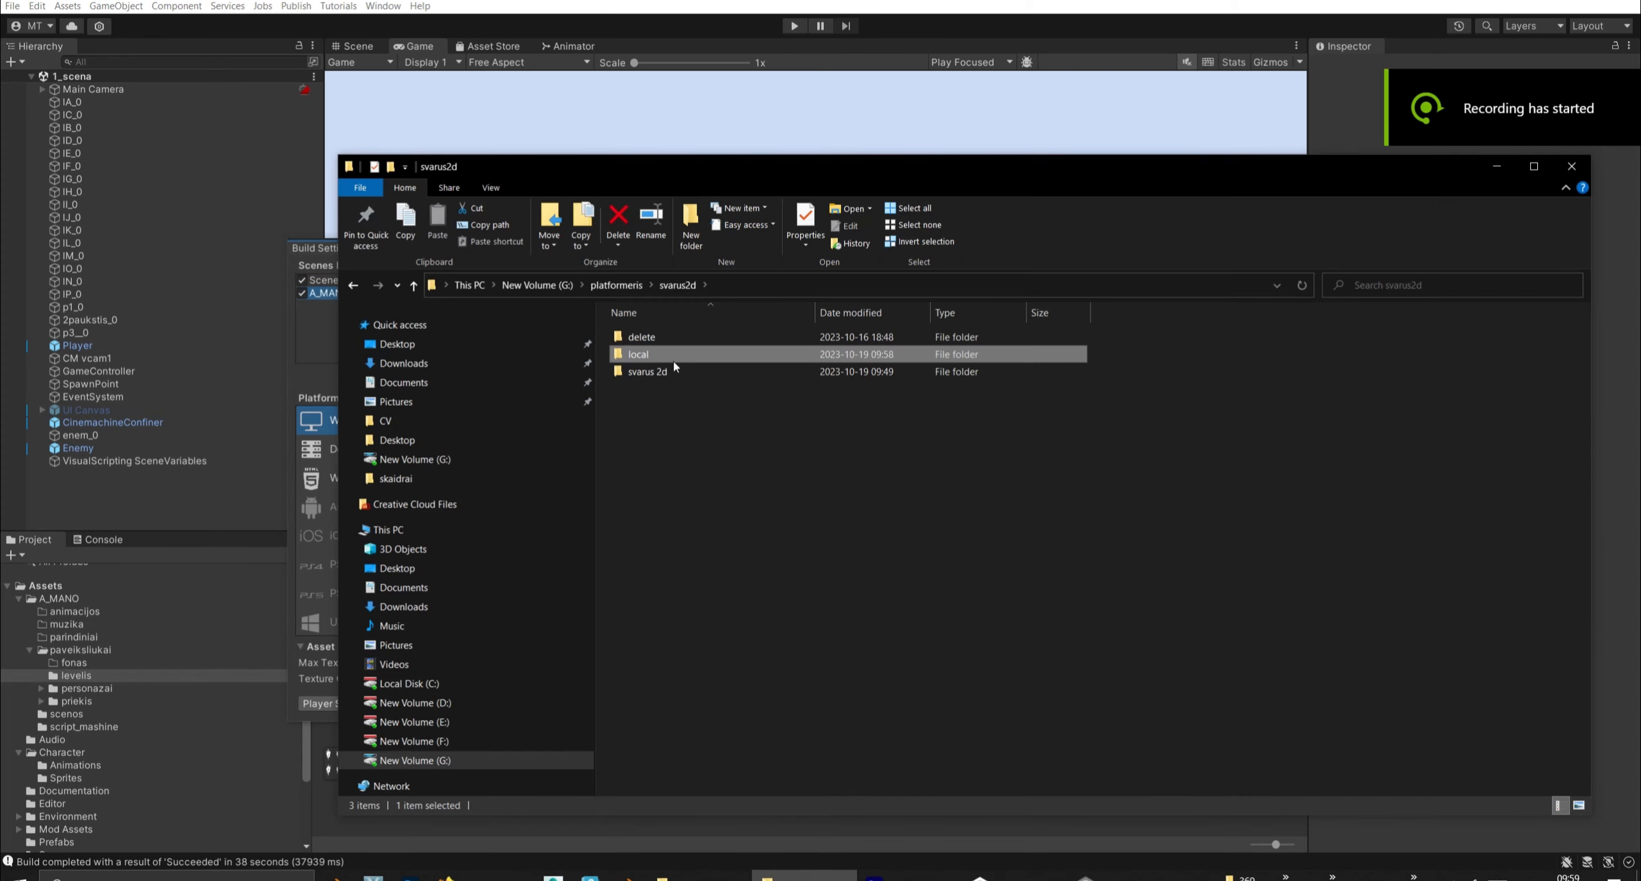
Examine the built files in the local folder in File Explorer and the scenes included in Unity's build settings.
{"action": "double_click", "coordinate": [654, 356]}
{"action": "left_click_drag", "start_coordinate": [634, 167], "coordinate": [899, 189]}
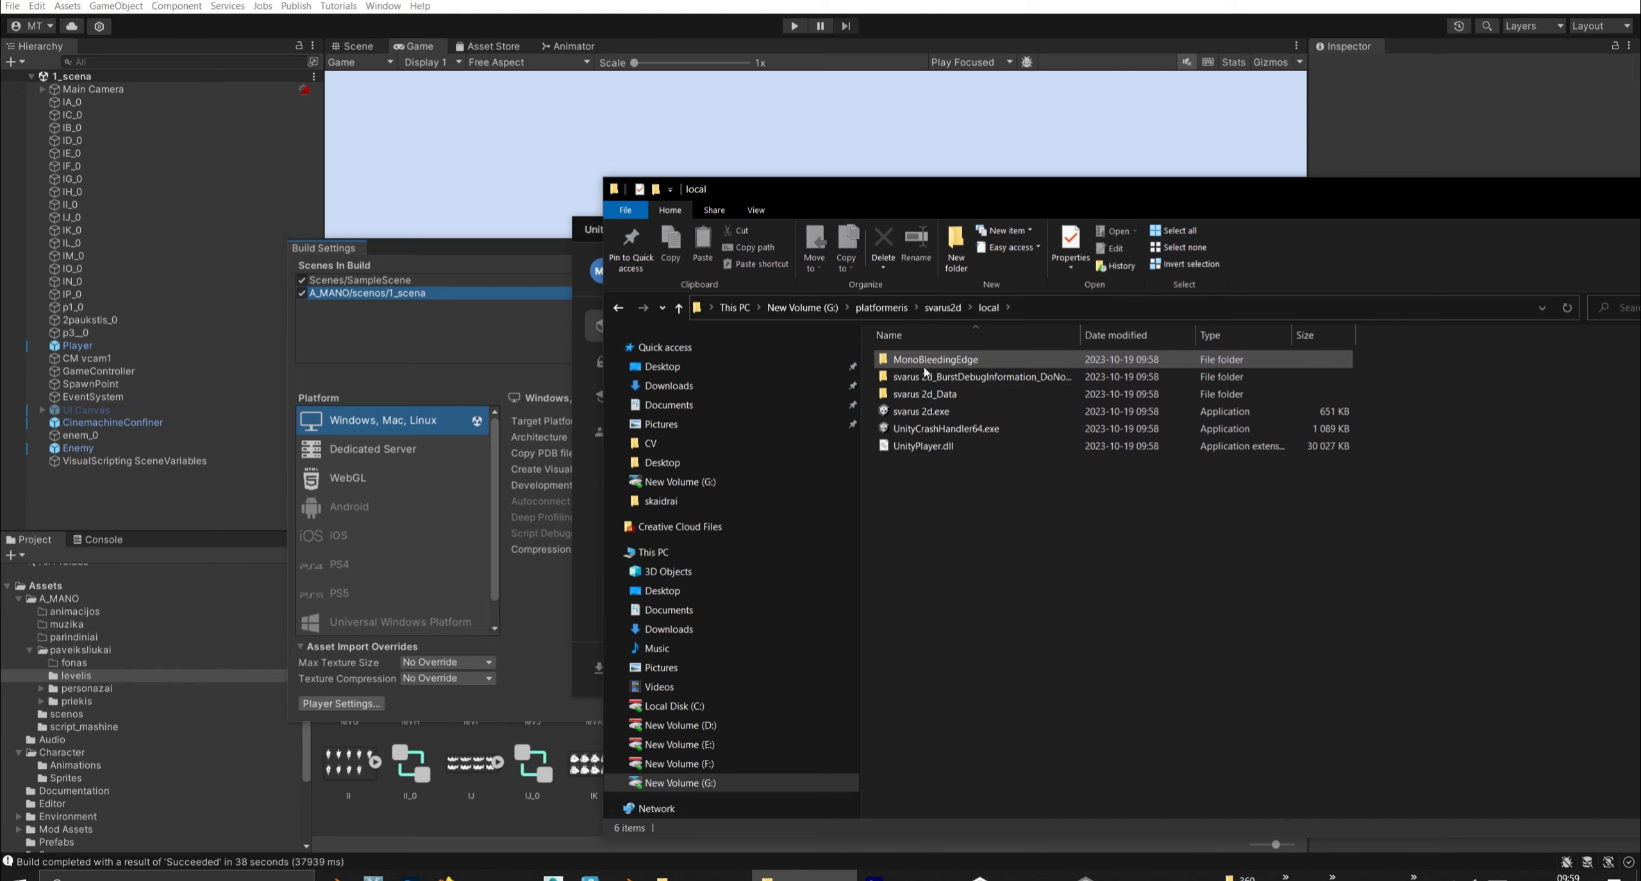
{"action": "left_click", "coordinate": [509, 289]}
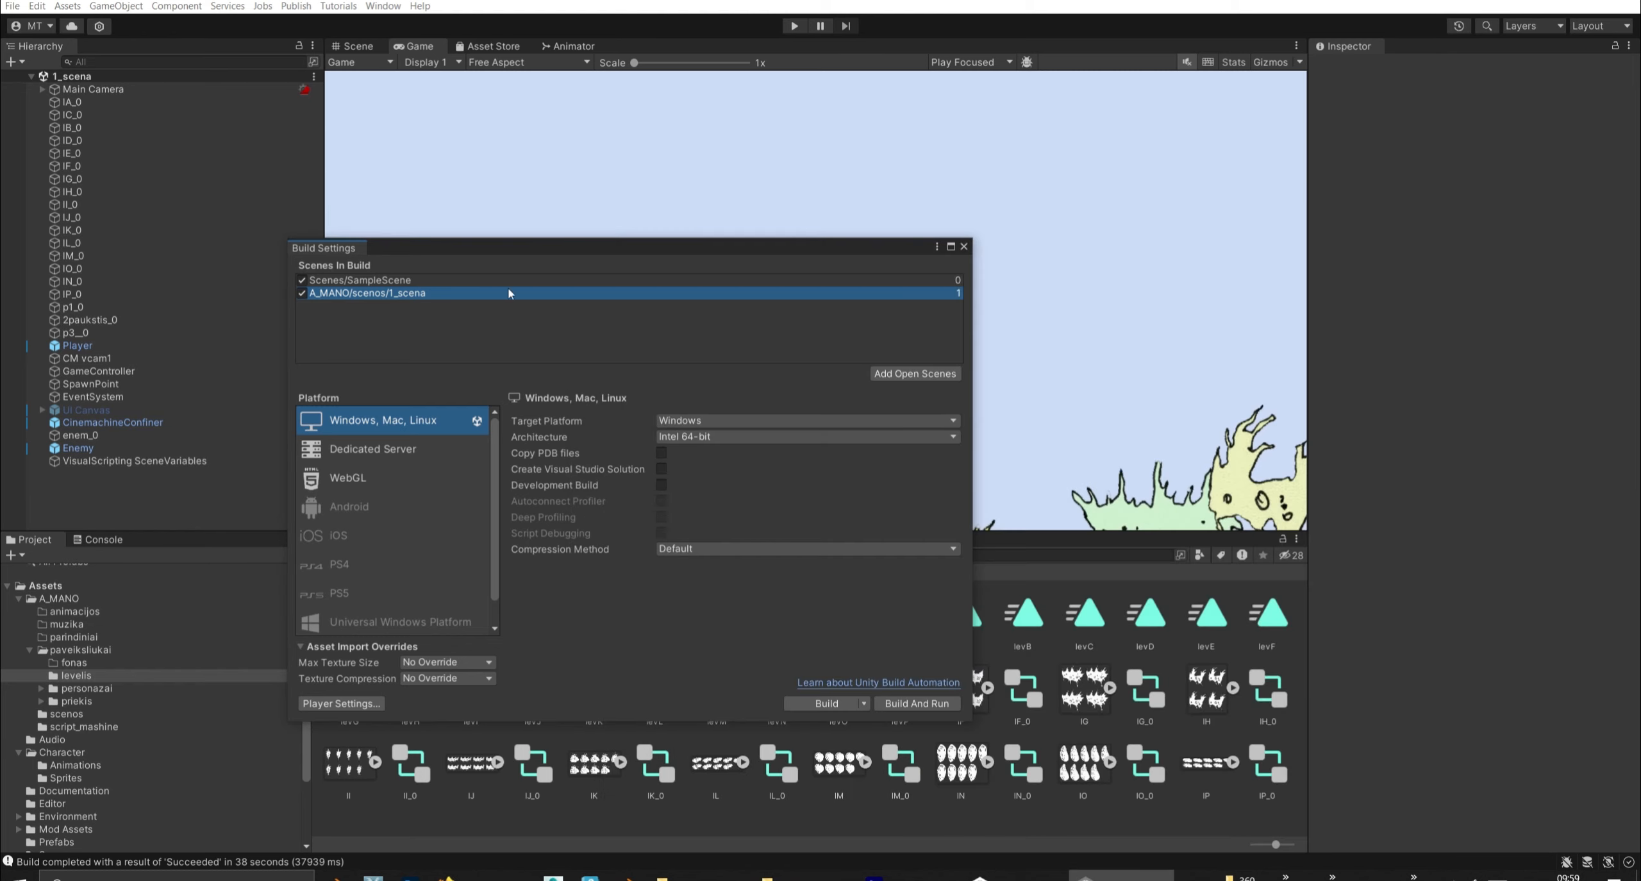
{"action": "left_click", "coordinate": [393, 281]}
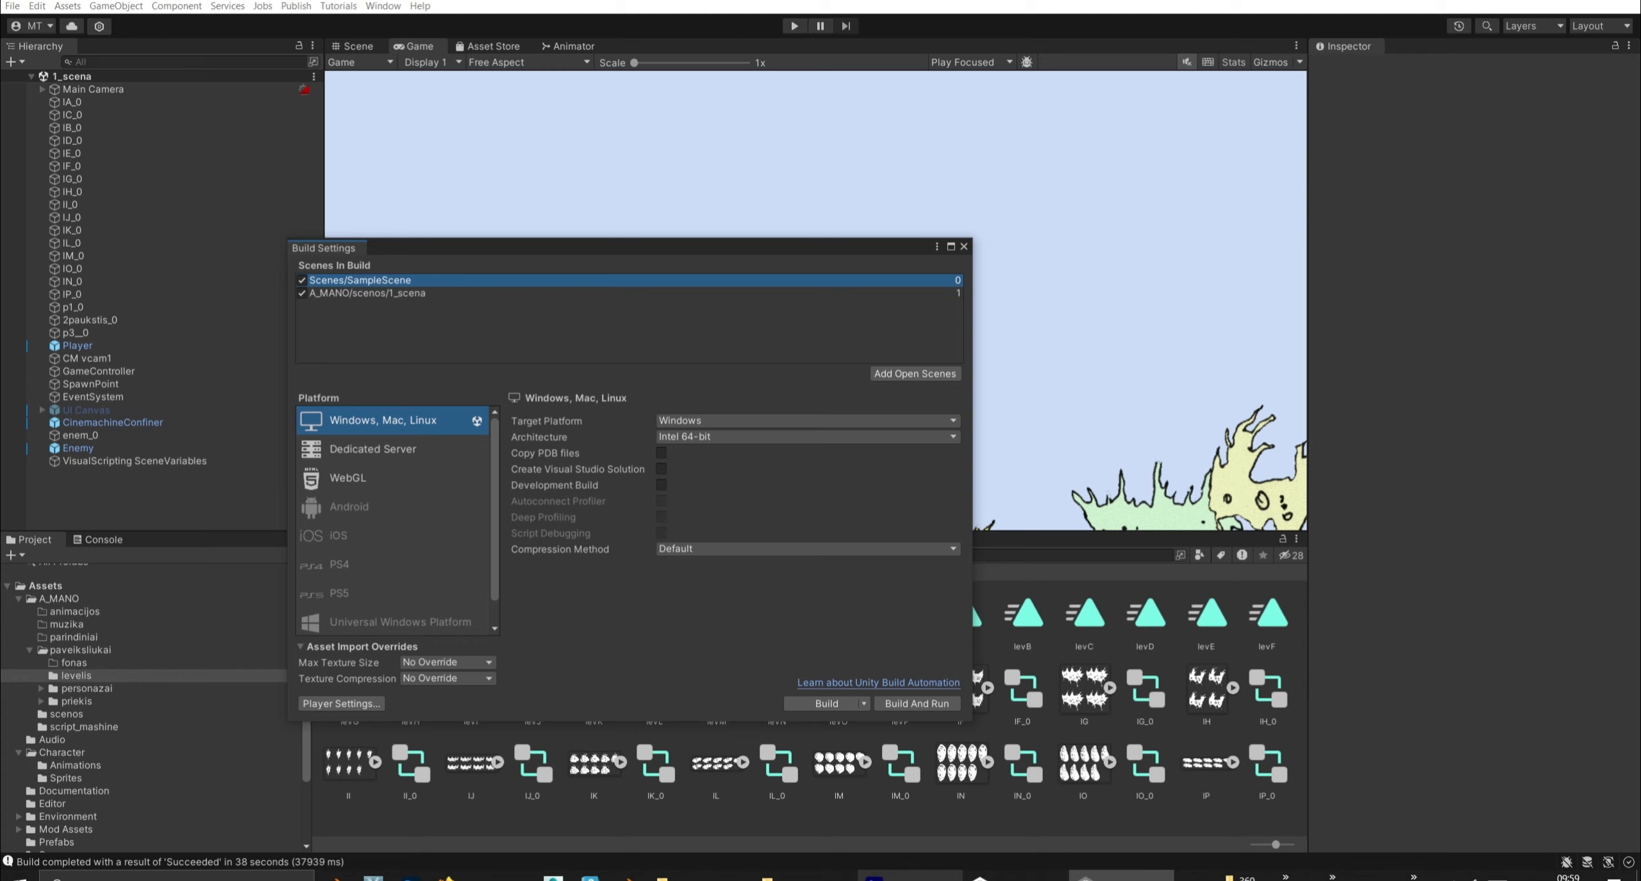
Switch to File Explorer, launch svarus 2d.exe, test running and jumping with the character, and quit the game.
{"action": "left_click", "coordinate": [804, 875]}
{"action": "double_click", "coordinate": [939, 413]}
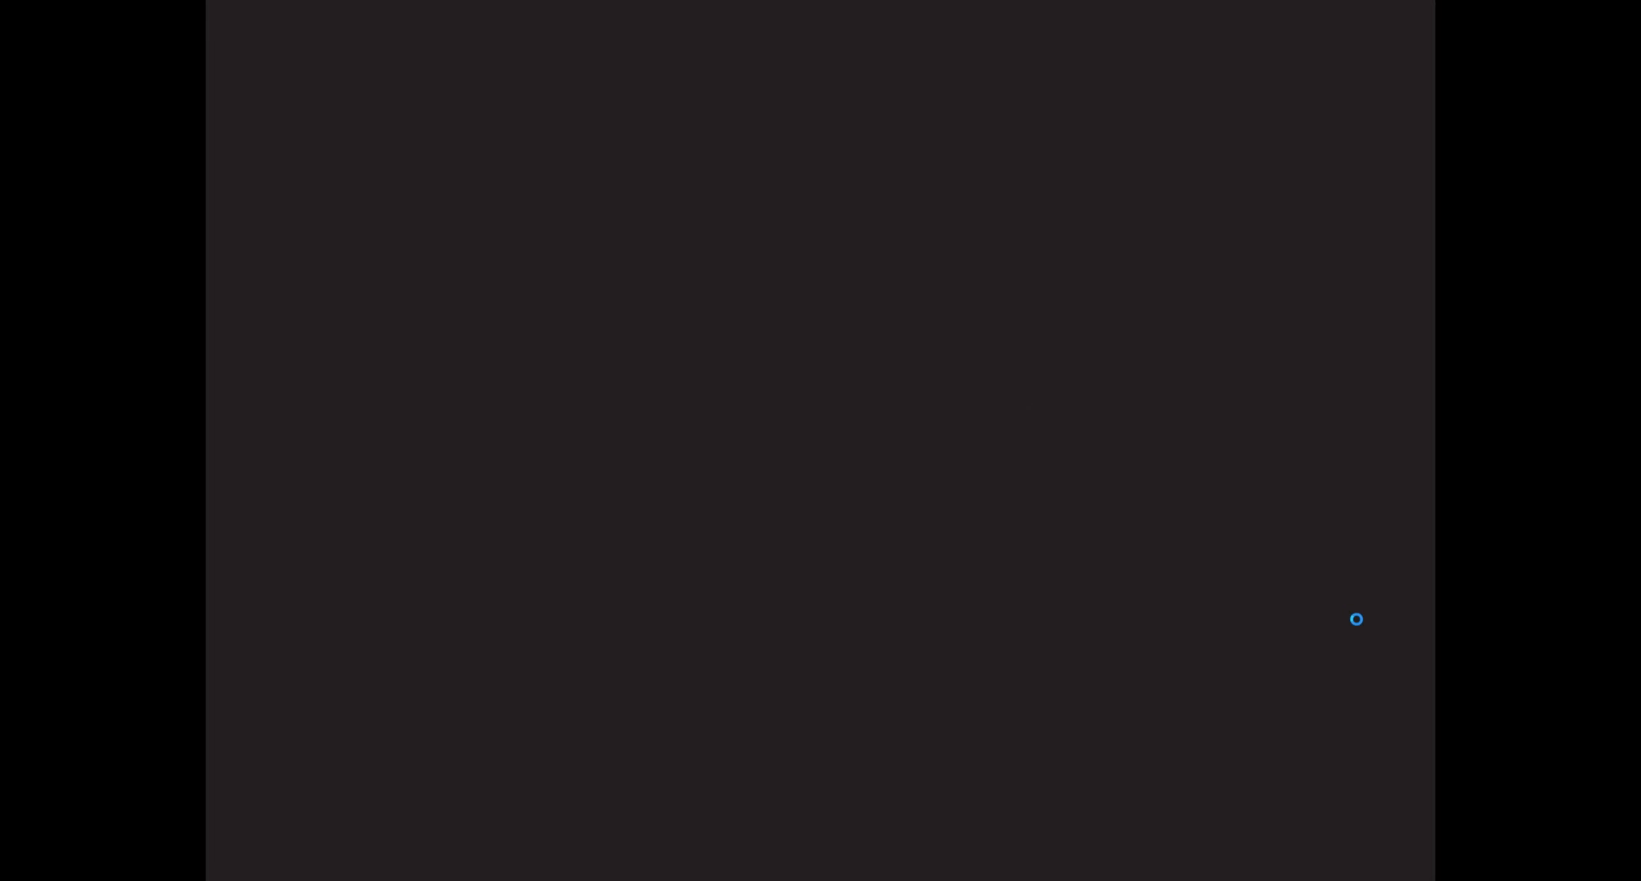
{"action": "key", "text": "Right"}
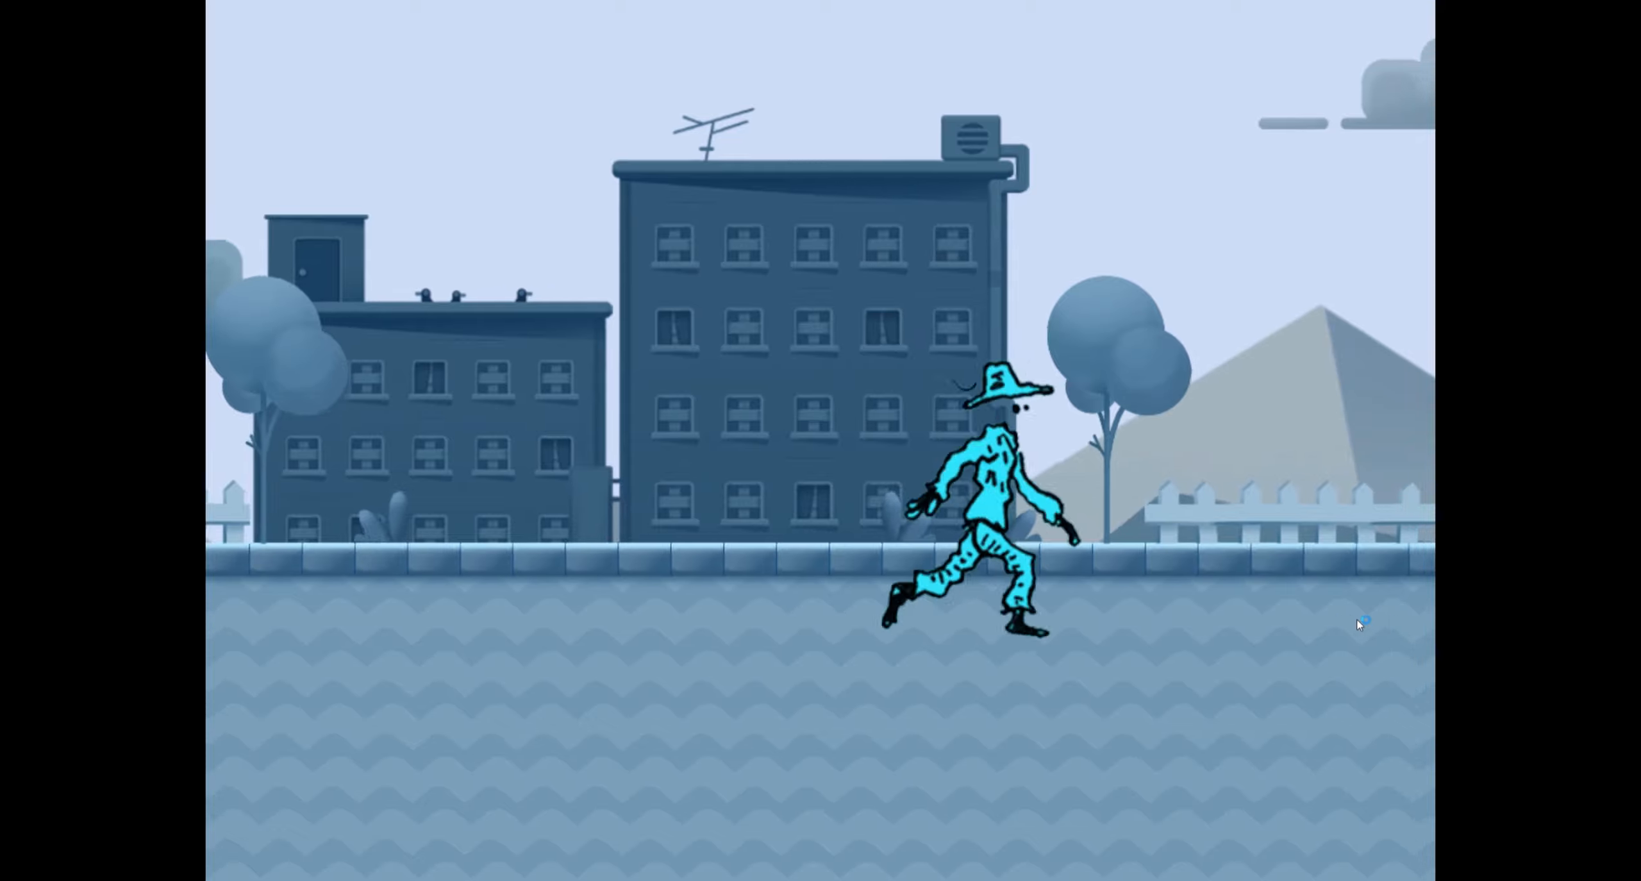
{"action": "key", "text": "space"}
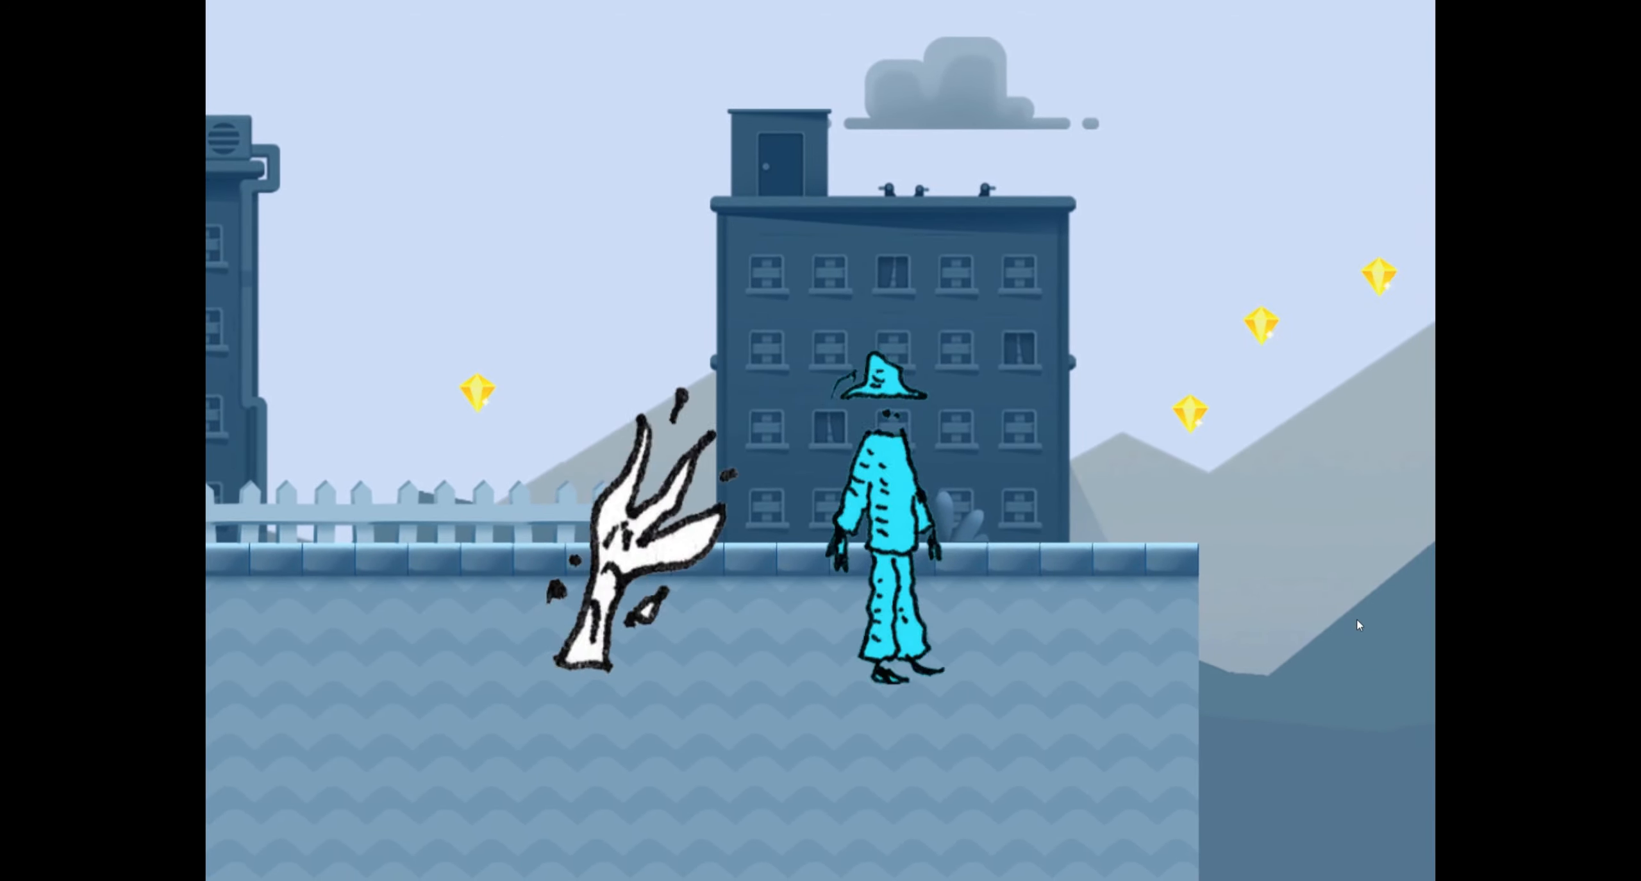
{"action": "key", "text": "alt+F4"}
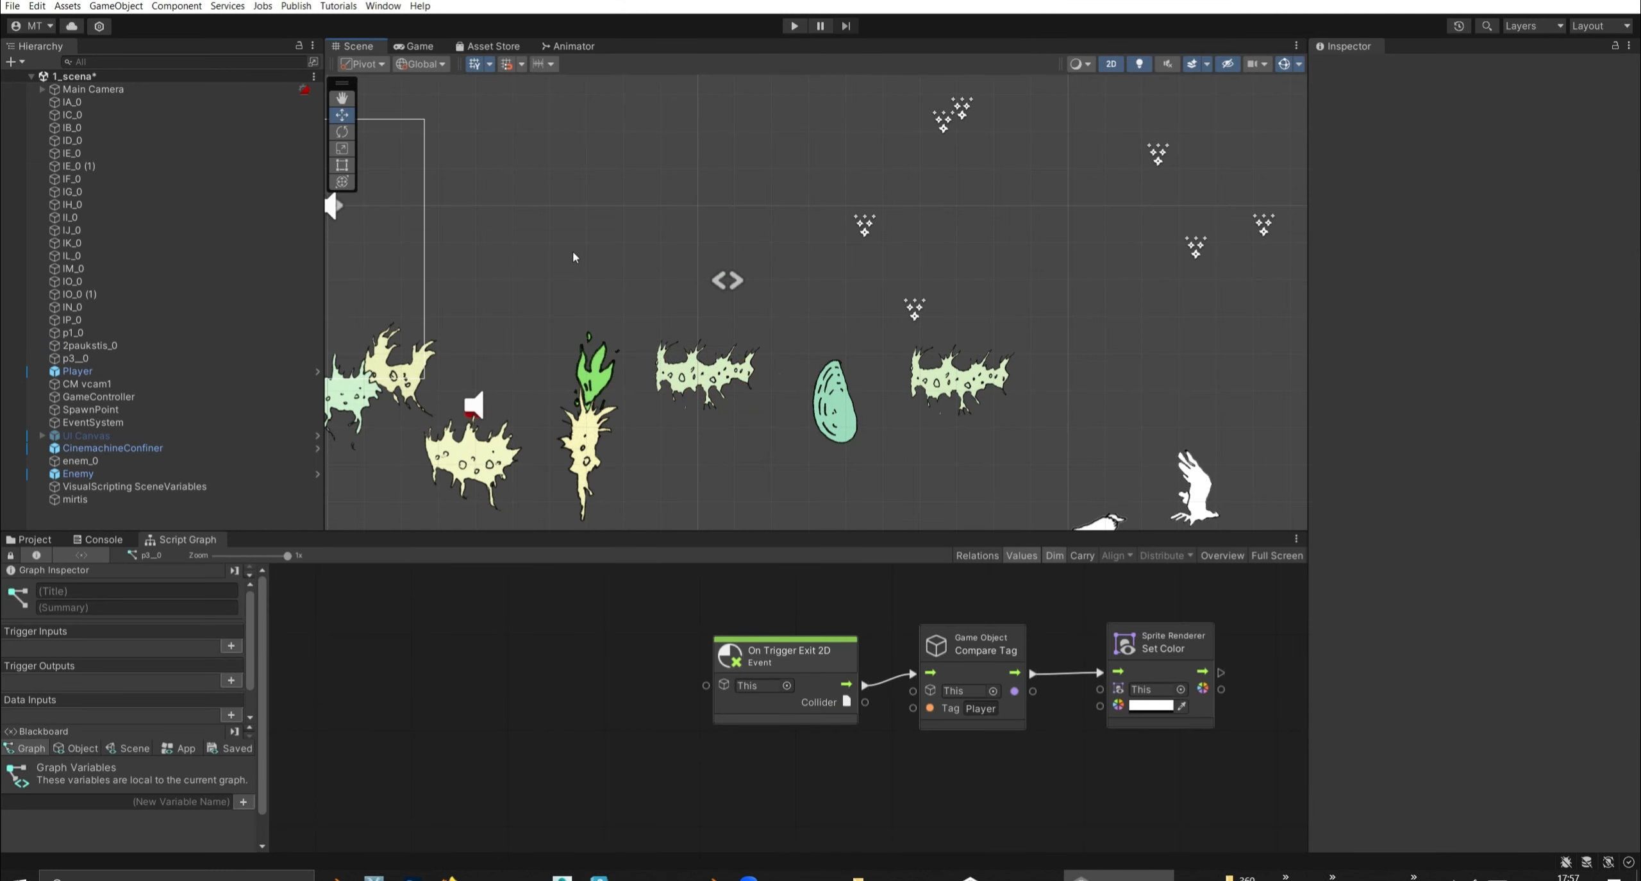
Select the bird sprite p3__0, examine its Box Collider 2D and script graph, and collapse its first Script Machine component.
{"action": "left_click", "coordinate": [731, 279]}
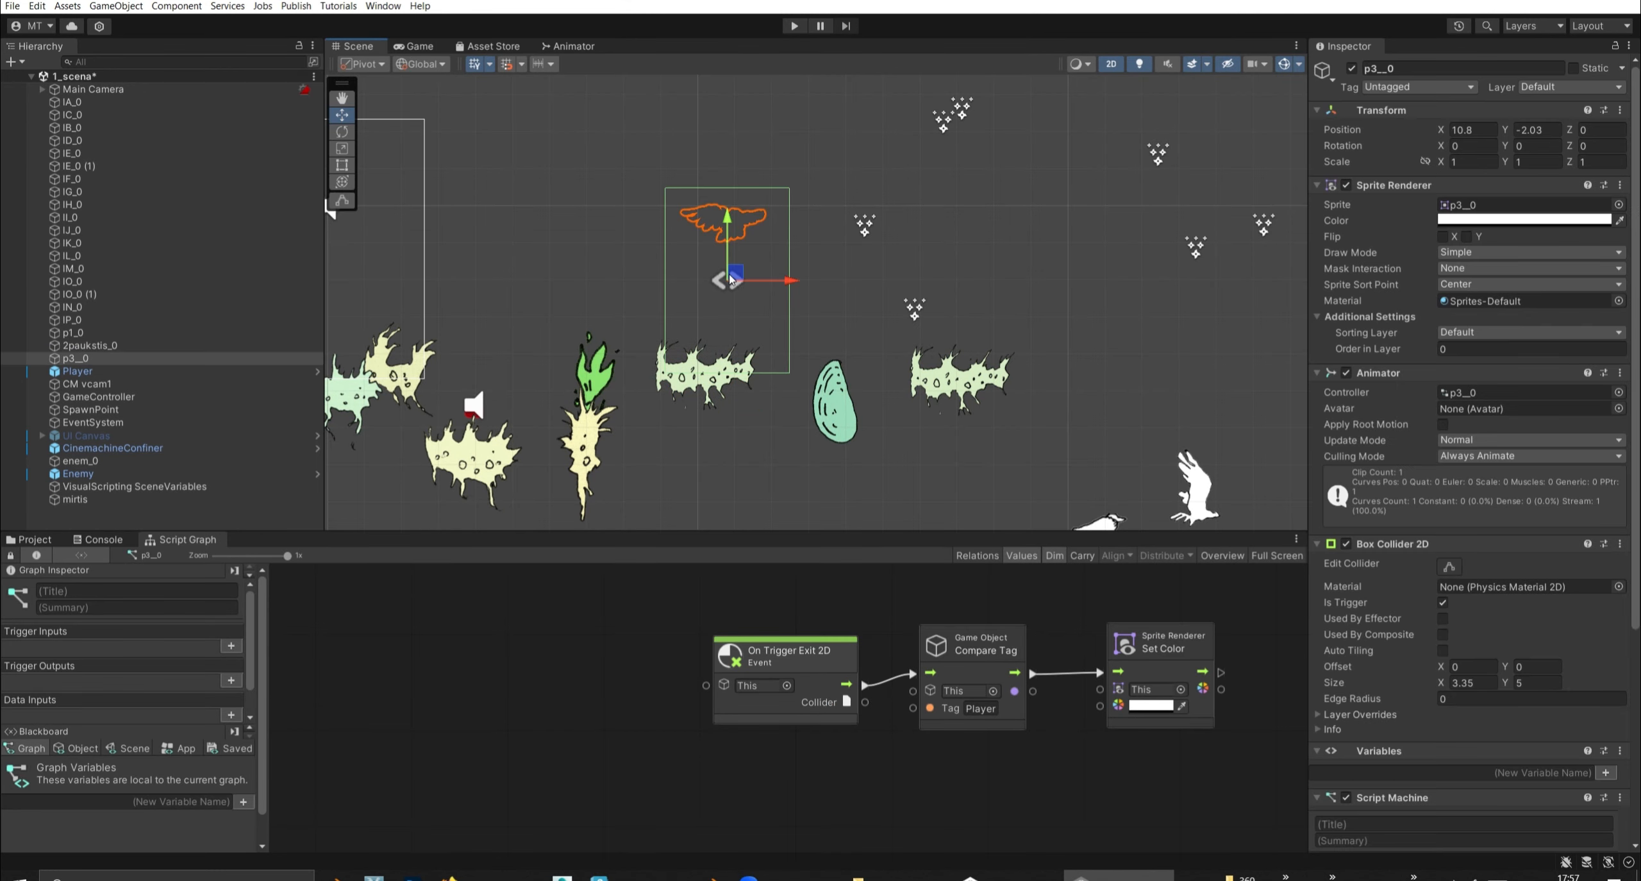
{"action": "mouse_move", "coordinate": [738, 304]}
{"action": "middle_mouse_down"}
{"action": "mouse_move", "coordinate": [736, 253]}
{"action": "mouse_move", "coordinate": [760, 286]}
{"action": "middle_mouse_up"}
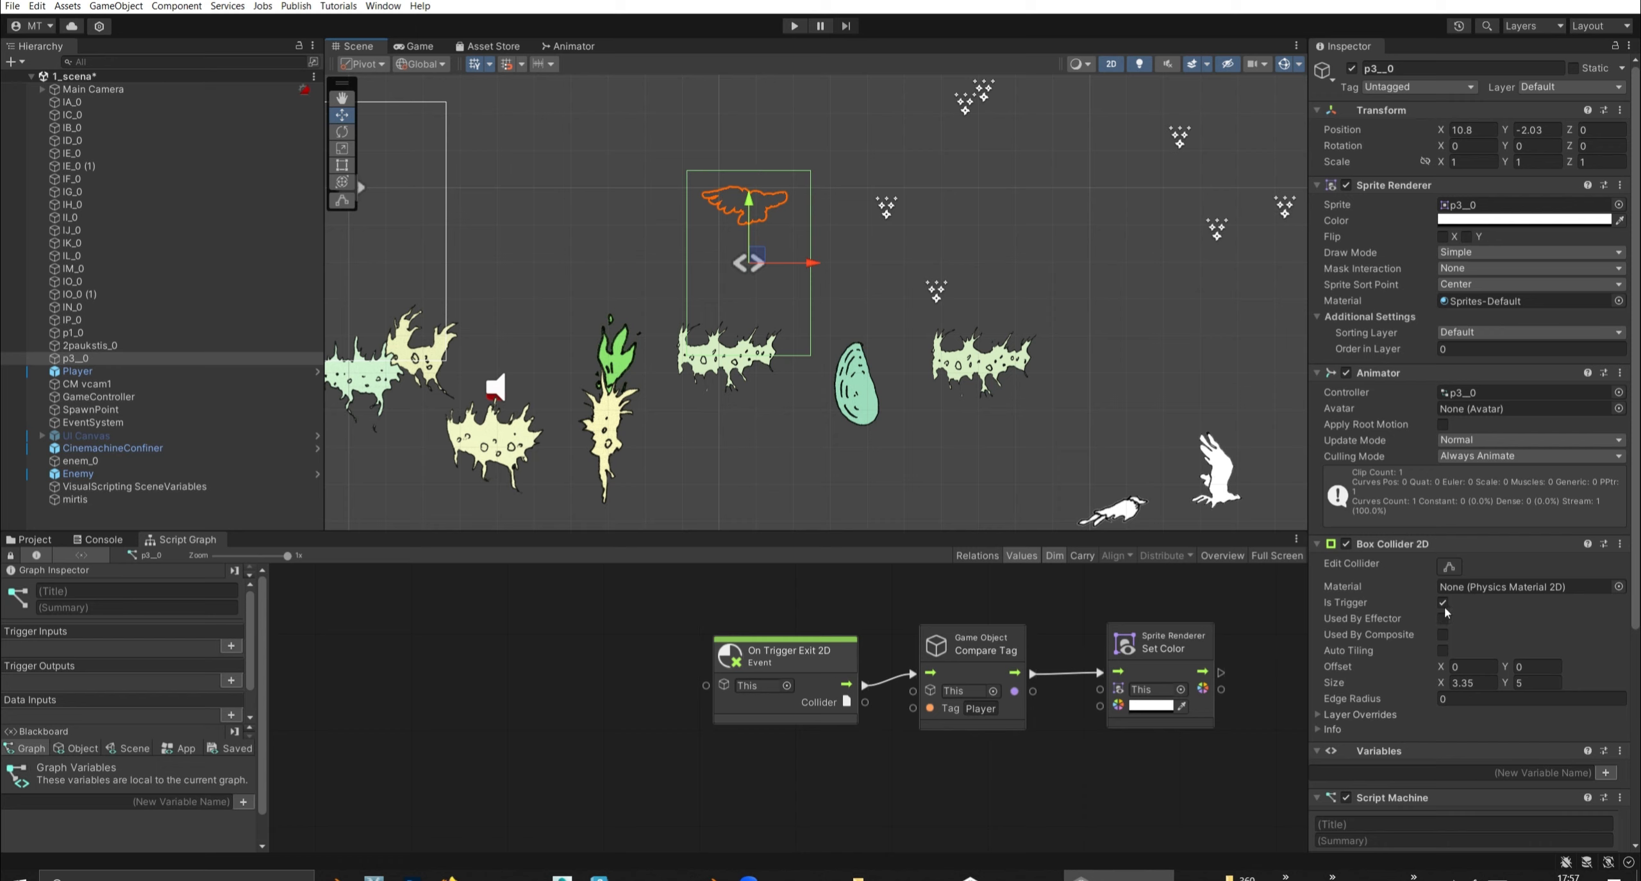
{"action": "middle_click_drag", "start_coordinate": [621, 643], "coordinate": [531, 592]}
{"action": "left_click", "coordinate": [761, 236]}
{"action": "left_click", "coordinate": [754, 205]}
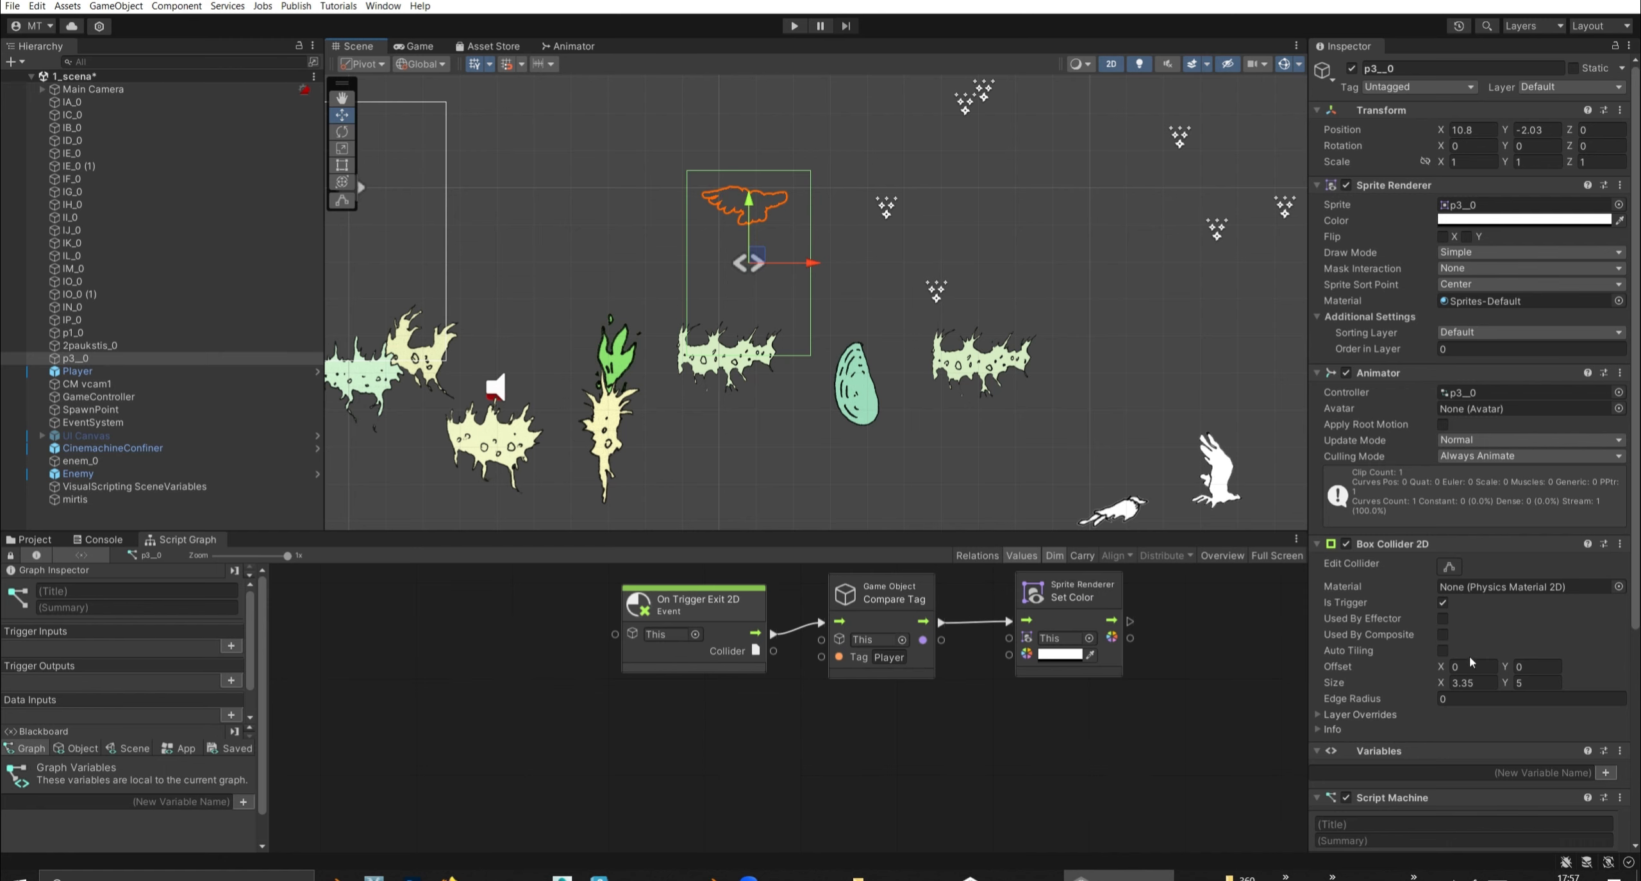
{"action": "scroll", "coordinate": [1471, 662], "scroll_direction": "down", "scroll_amount": 5}
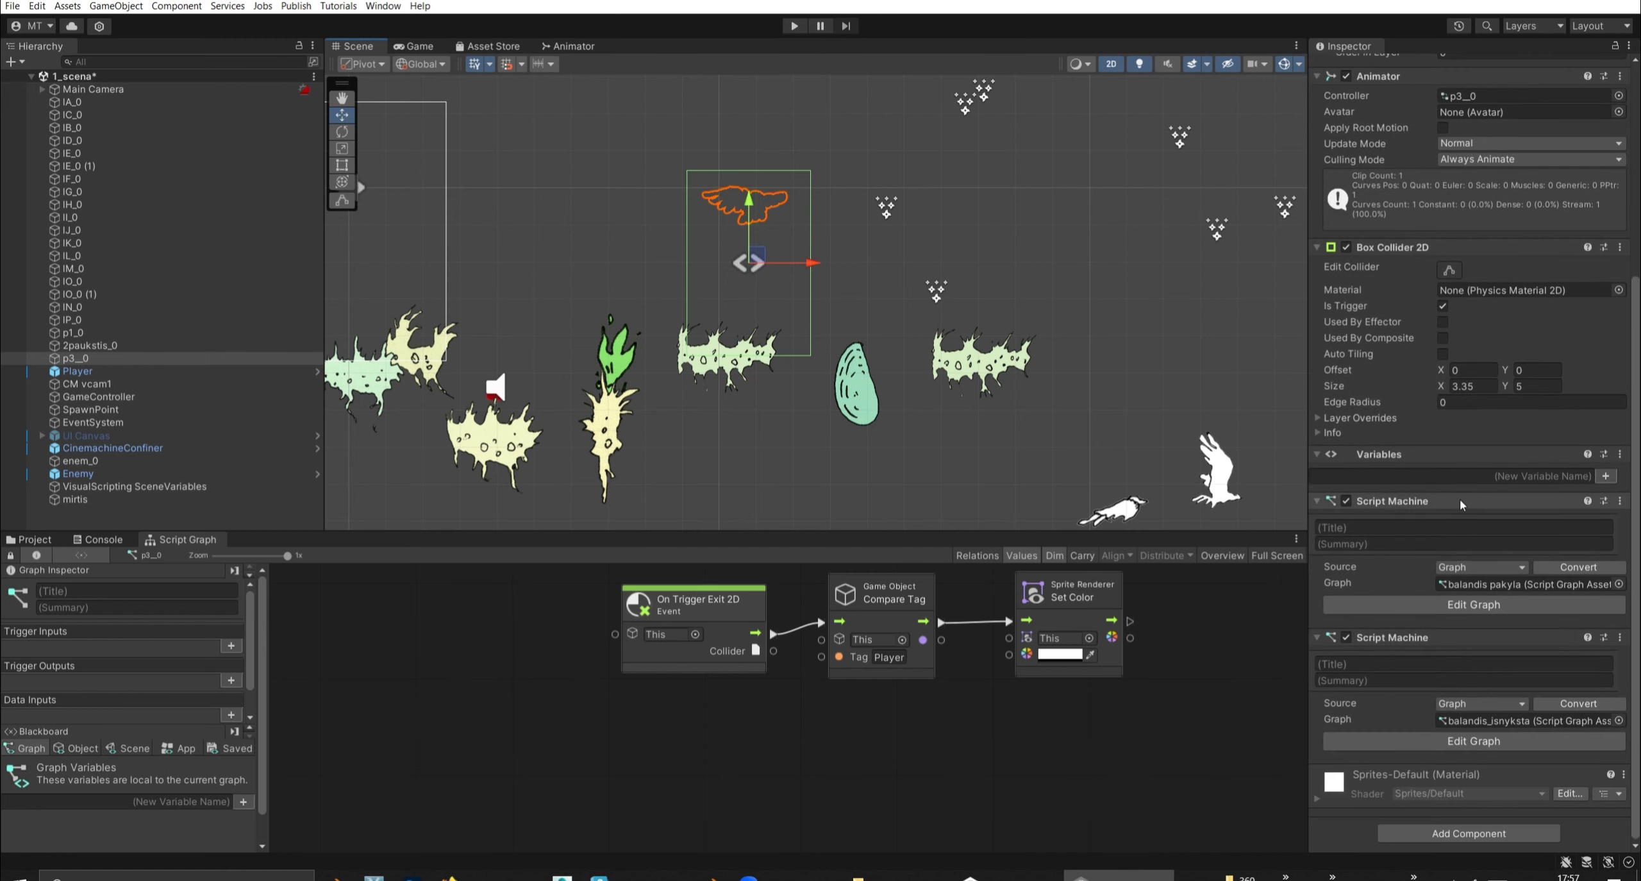
{"action": "left_click", "coordinate": [1461, 504]}
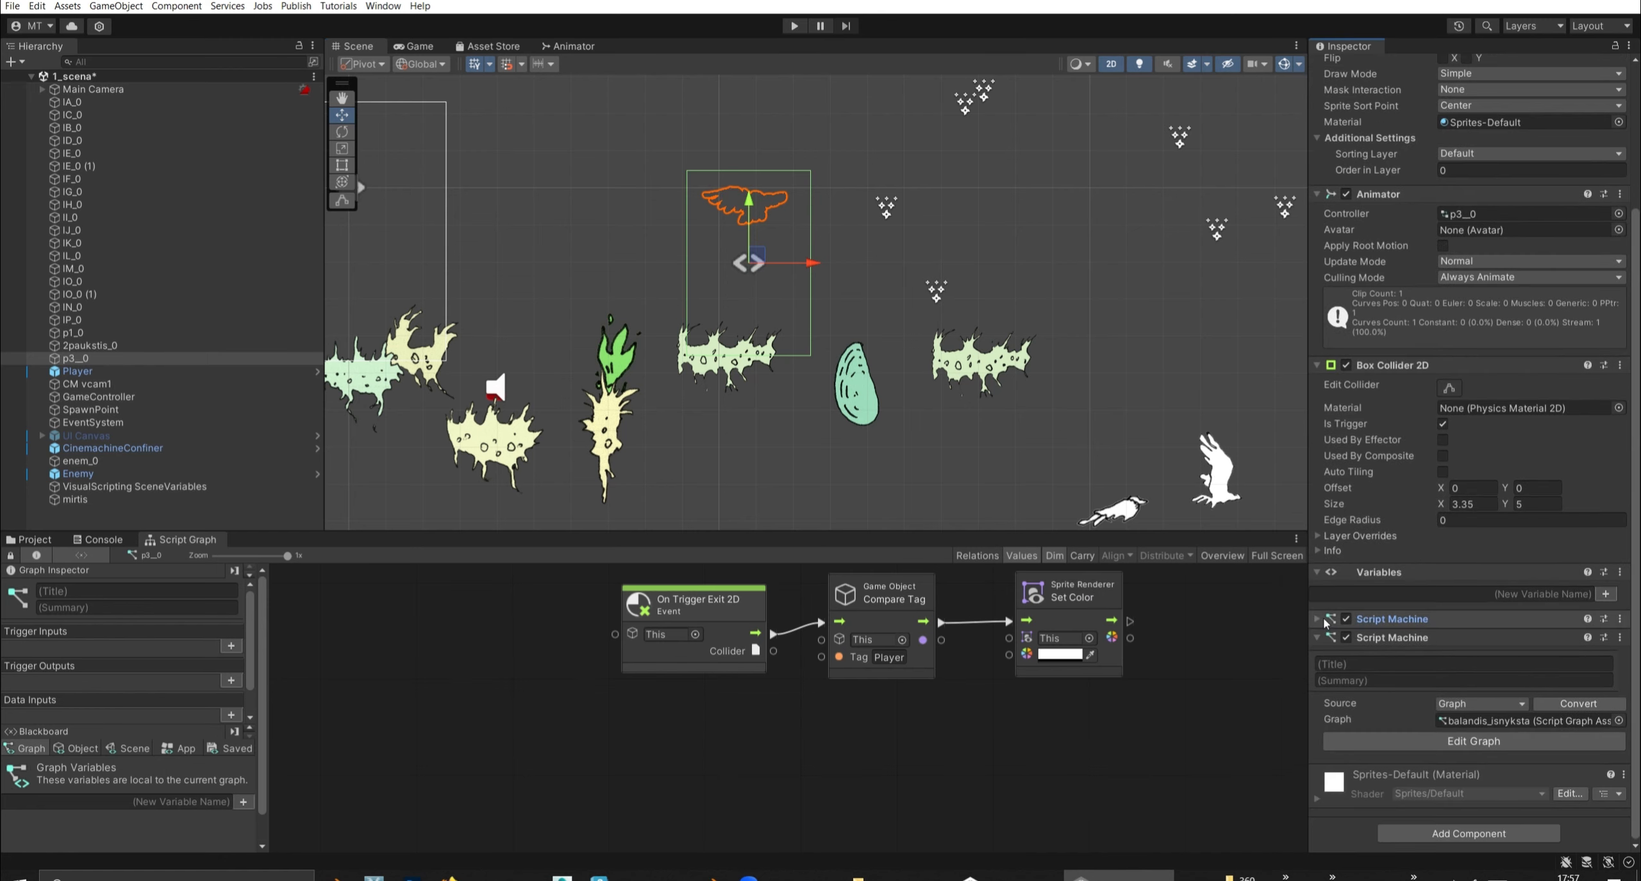